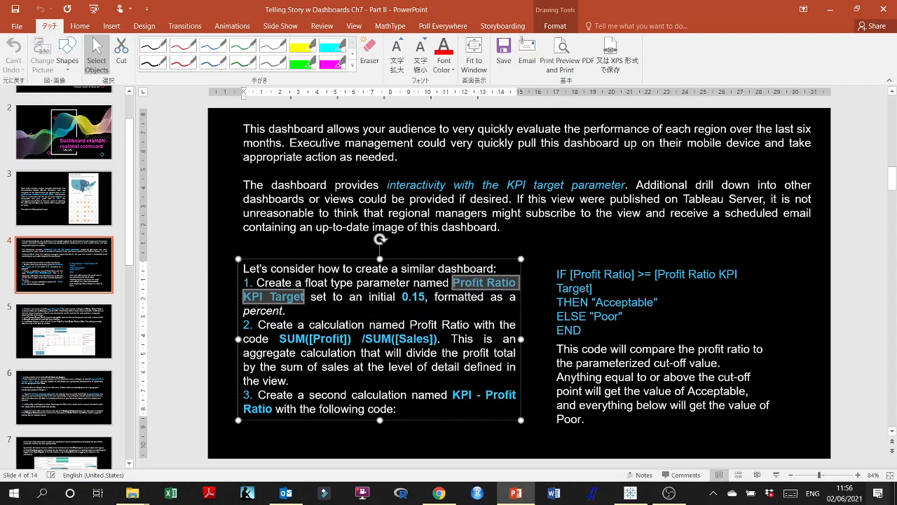
- Switch to Tableau and start a new parameter named Profit Ratio KPI Target
click(630, 493)
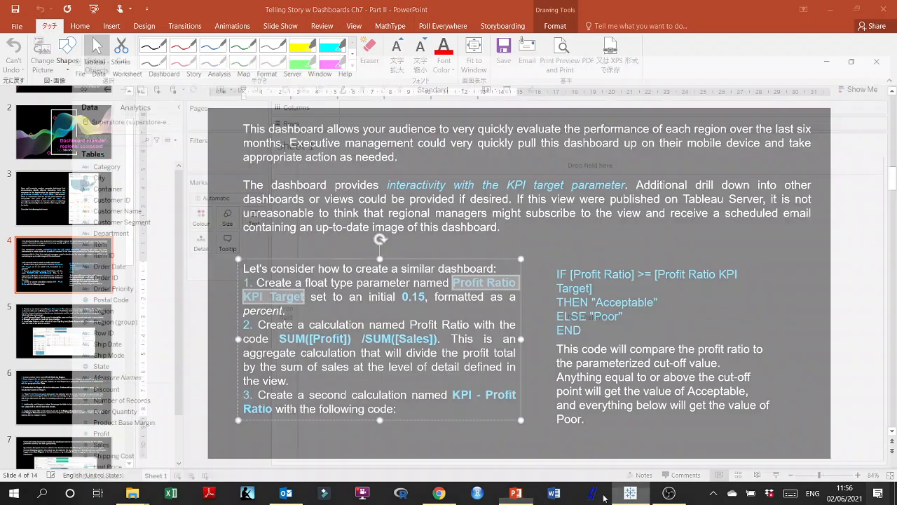
click(113, 91)
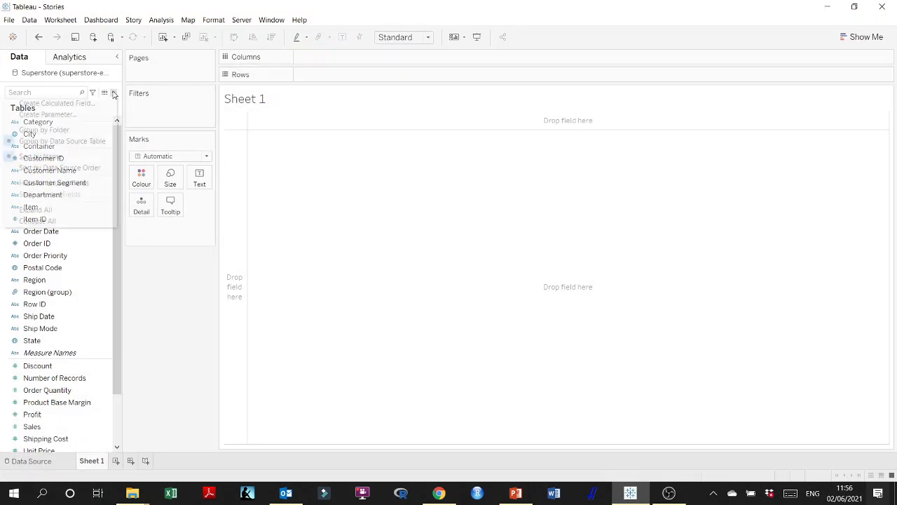
click(78, 114)
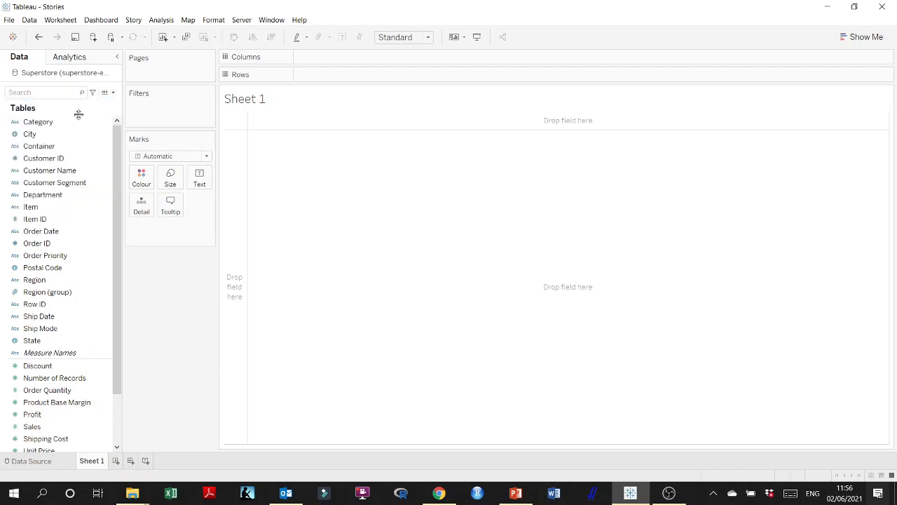
triple_click(419, 146)
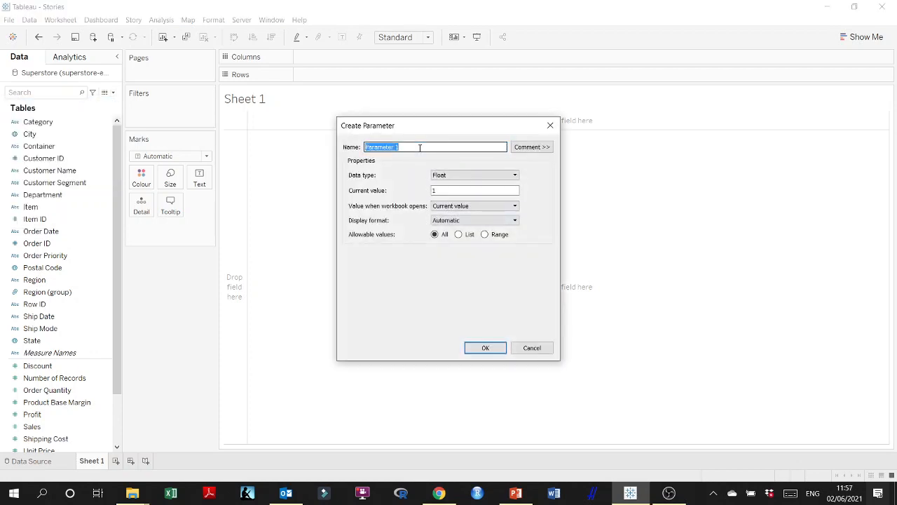
text(Profit Ratio KPI Target)
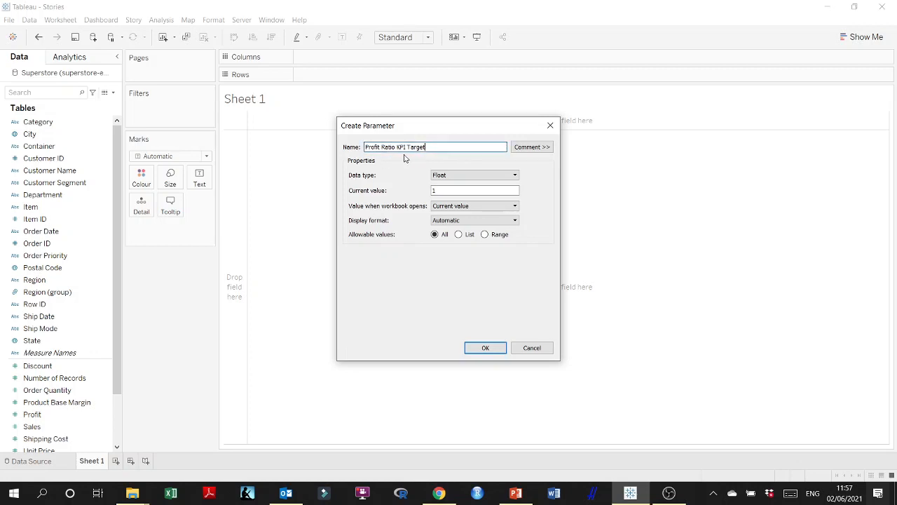
- Set the parameter's data type to Float and its current value to 0.15, and create it
click(458, 176)
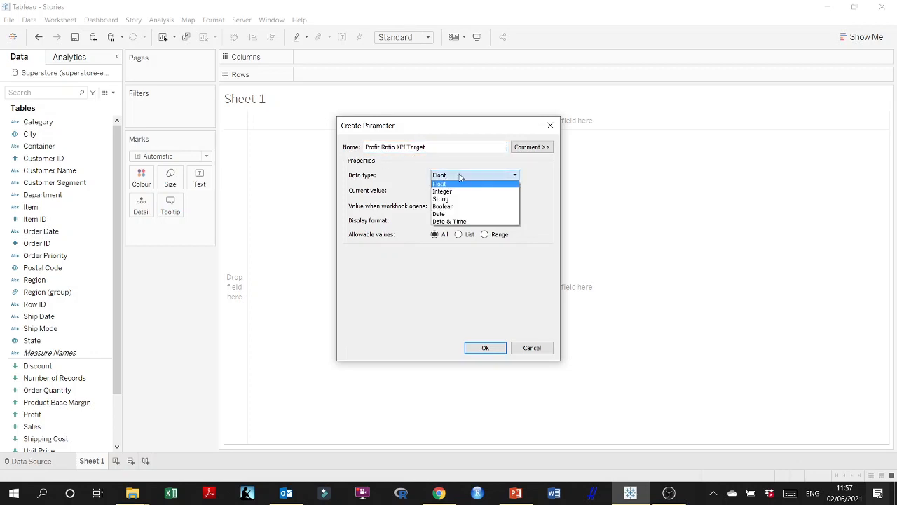
click(458, 185)
double_click(449, 190)
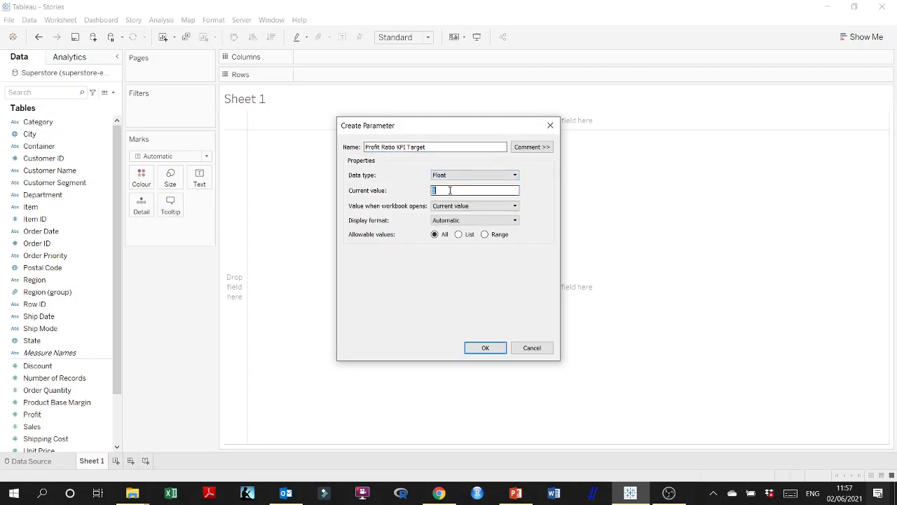
text(0.15)
click(485, 351)
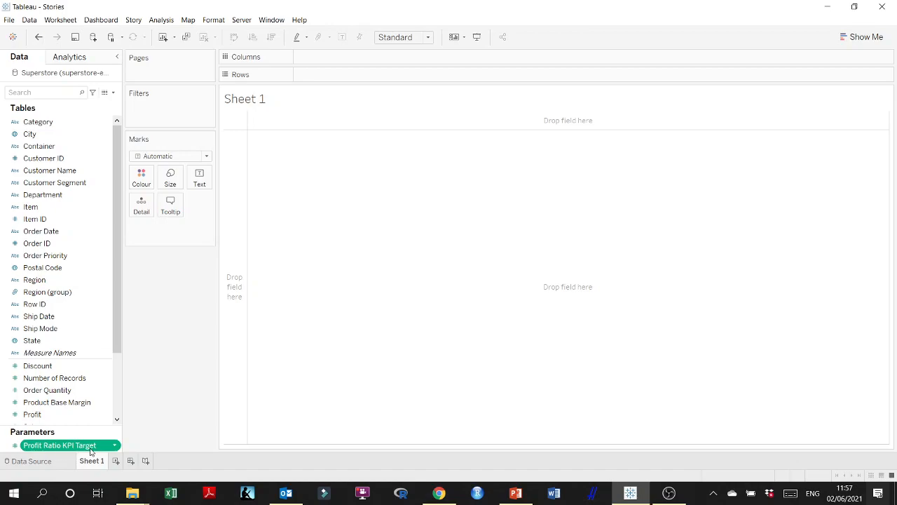
- Switch to PowerPoint, copy the calculation name Profit Ratio from item 2 on the slide and colour it light blue
click(516, 493)
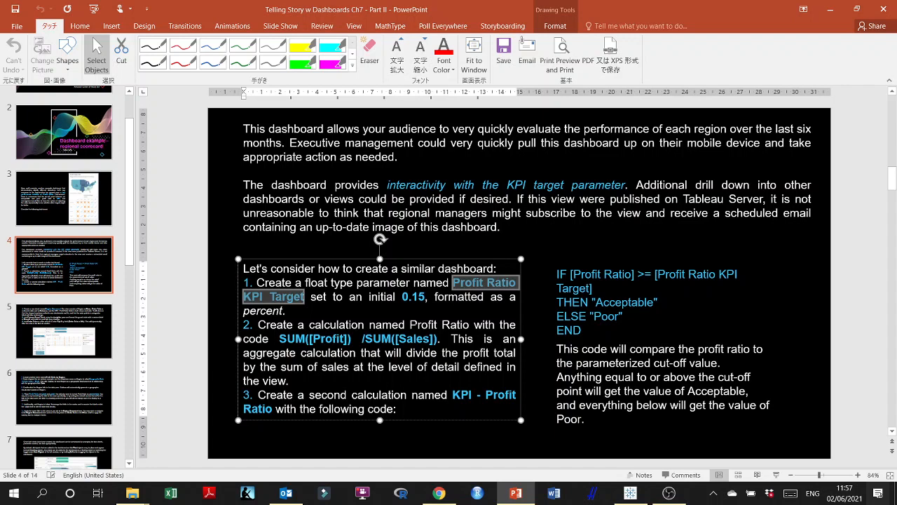
drag(408, 324, 459, 327)
key(ctrl+c)
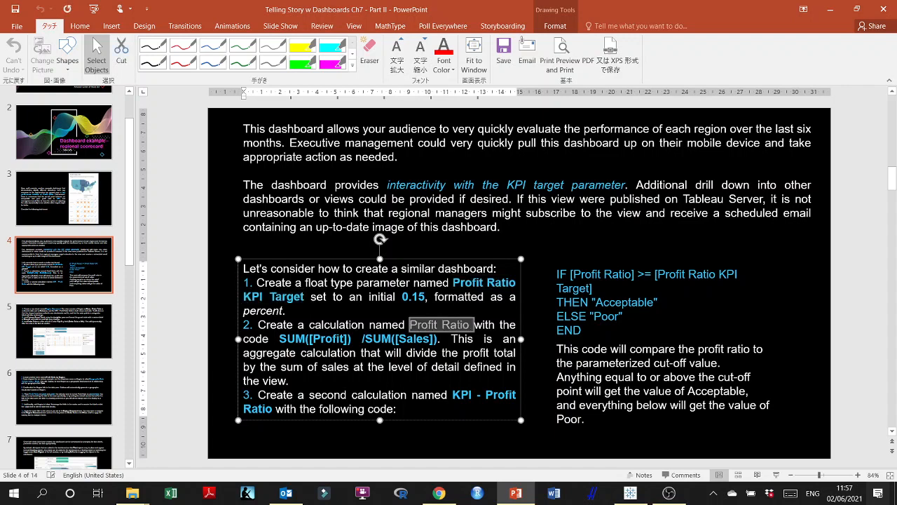
click(453, 70)
click(486, 94)
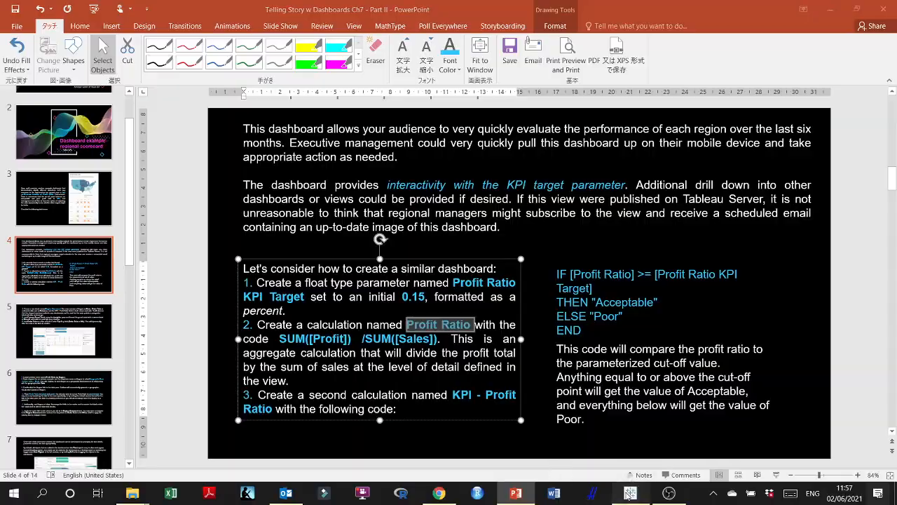
- Switch to Tableau and start a new calculated field with the copied name Profit Ratio
click(630, 493)
click(113, 92)
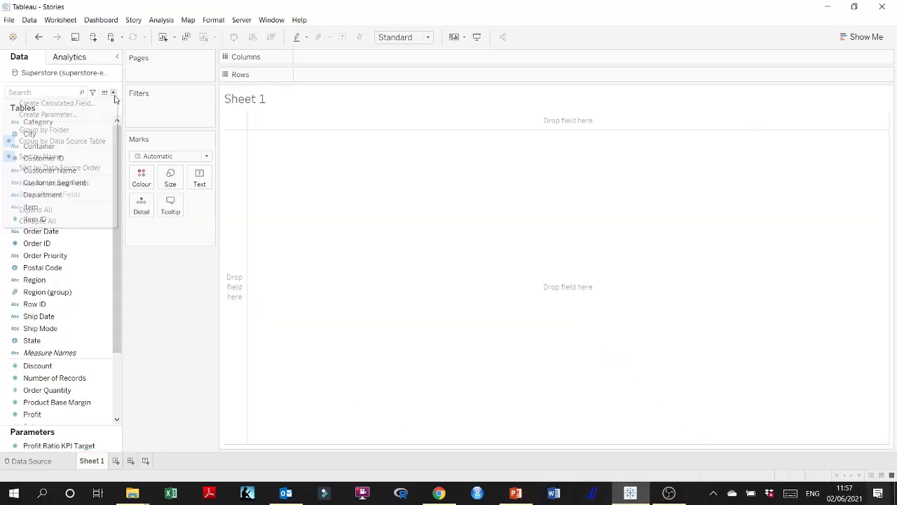
click(94, 106)
key(ctrl+v)
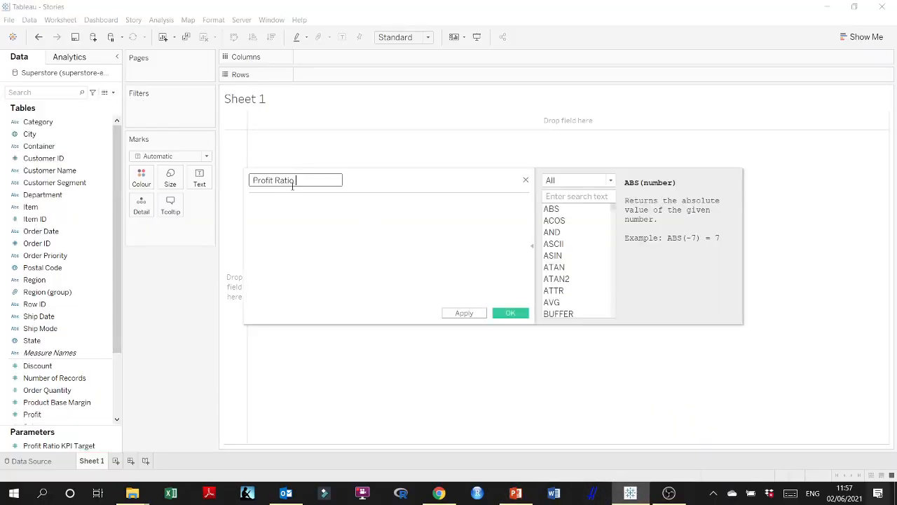
- Enter the formula sum([Profit])/sum([Sales]) for the Profit Ratio calculation and save the field
click(300, 223)
text(sum)
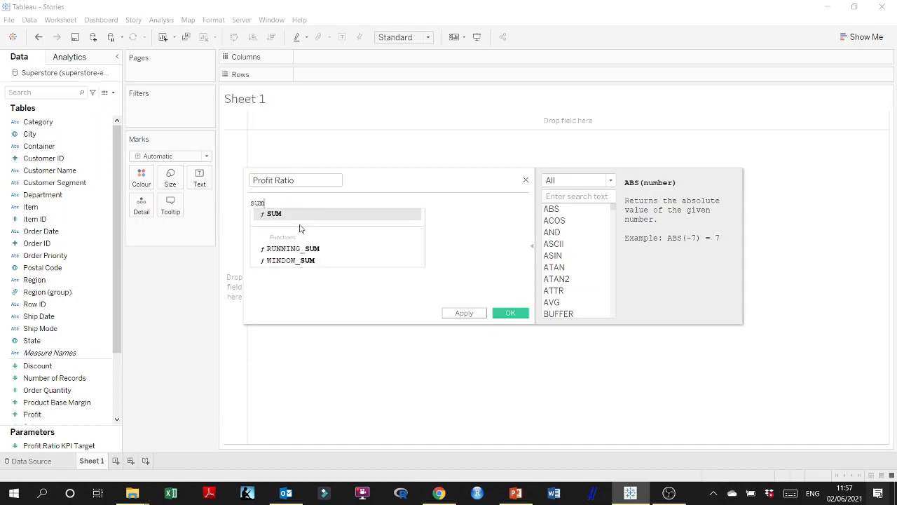
text(()
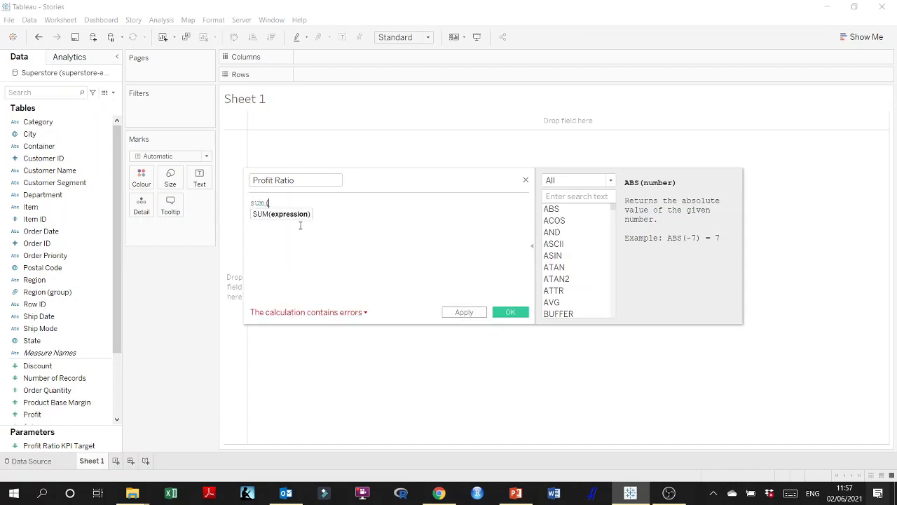
drag(32, 414, 309, 206)
text()/sum)
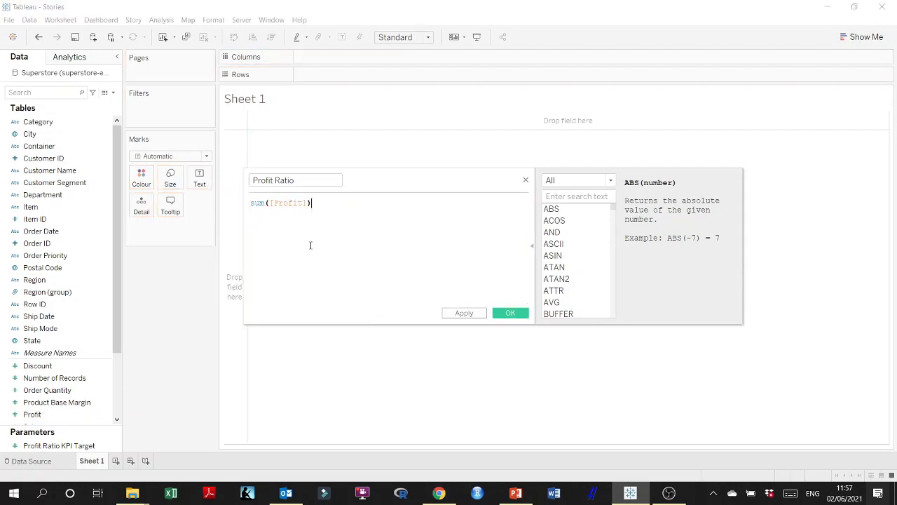
text(()
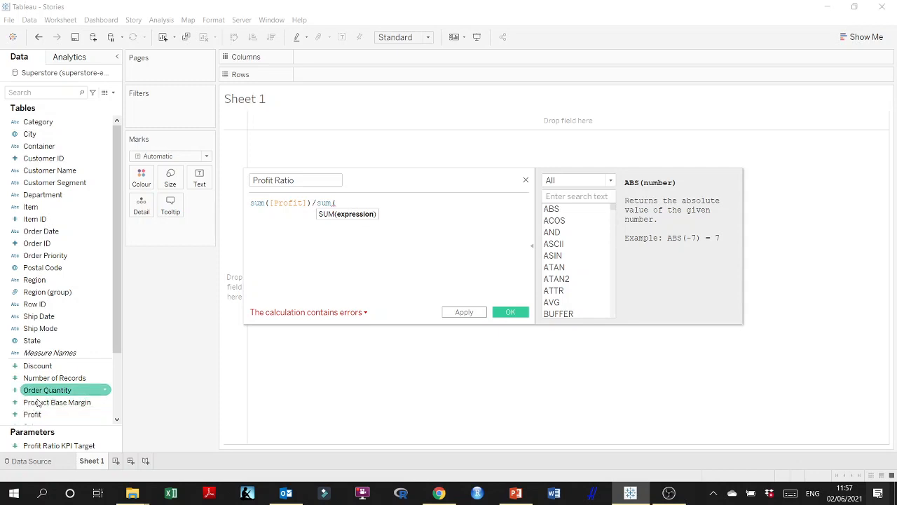
scroll(67, 401, down, 2)
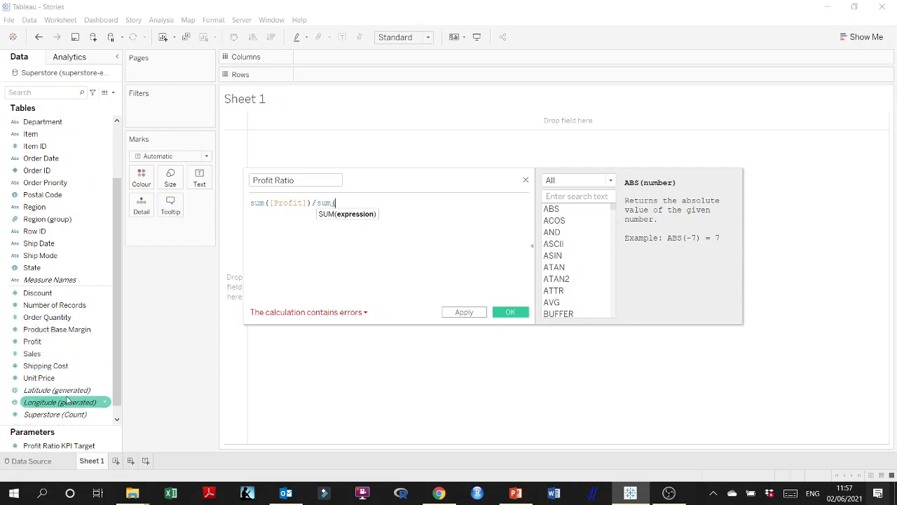
drag(32, 354, 359, 201)
text())
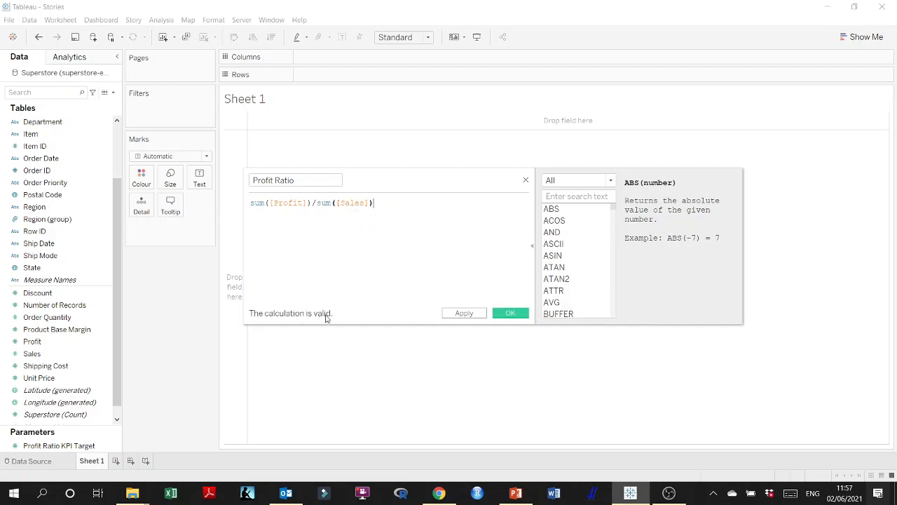
click(510, 313)
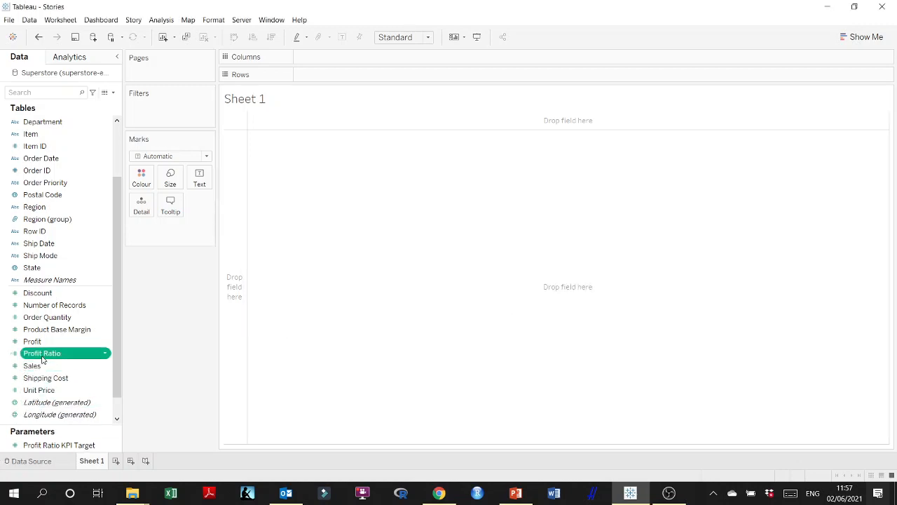
- Copy the name KPI - Profit Ratio from the PowerPoint slide and start a Tableau calculated field with that name
click(516, 493)
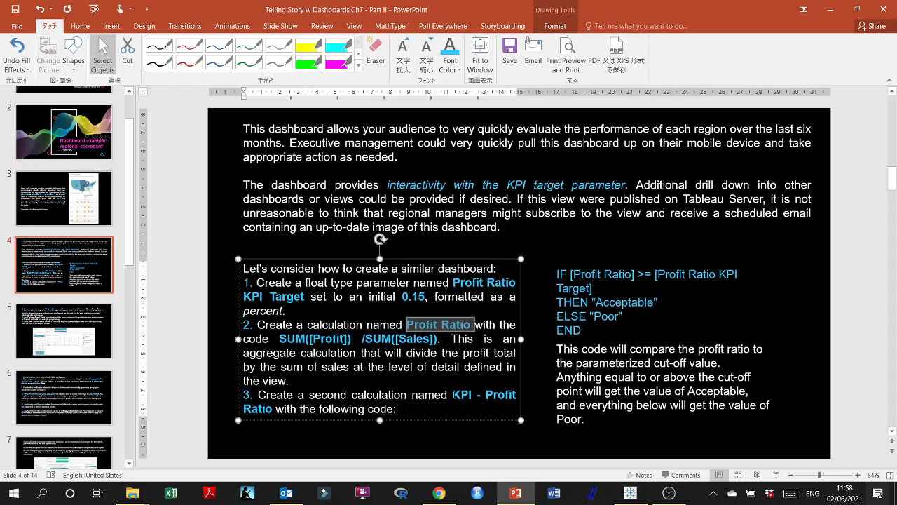
drag(452, 395, 273, 409)
key(ctrl+c)
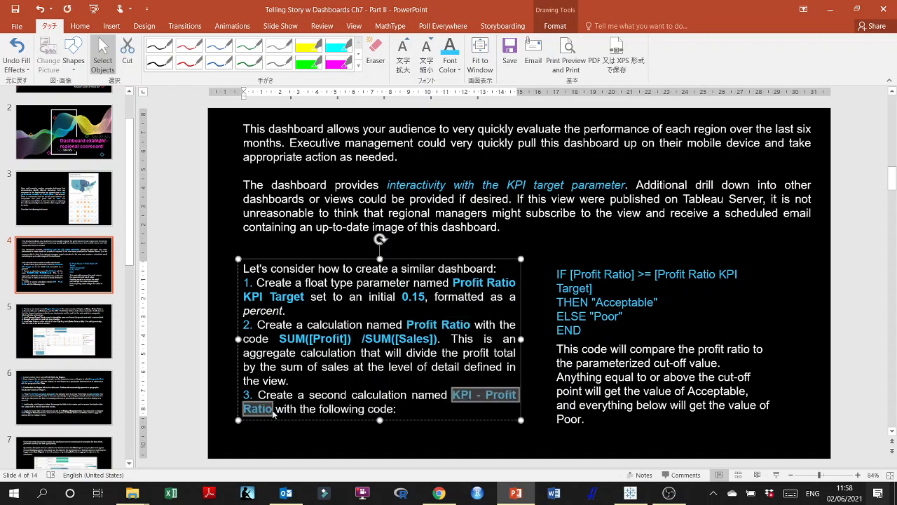
click(642, 499)
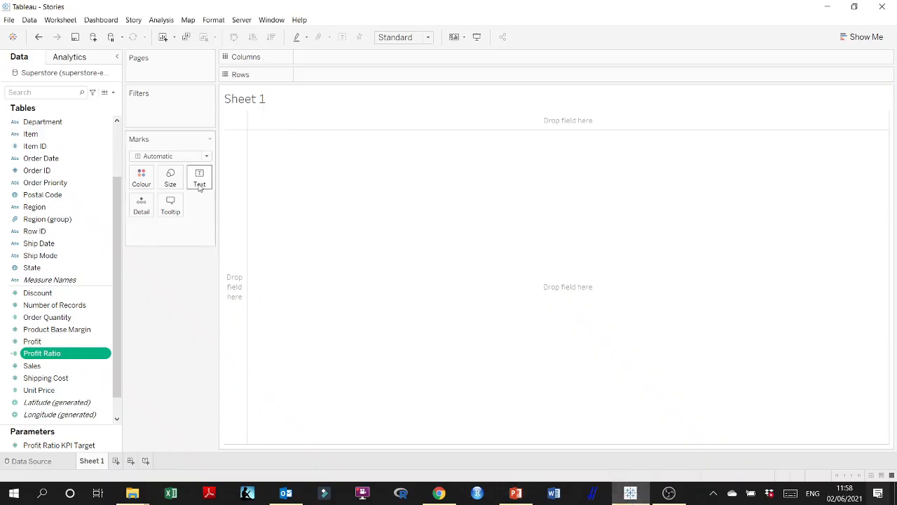
click(113, 91)
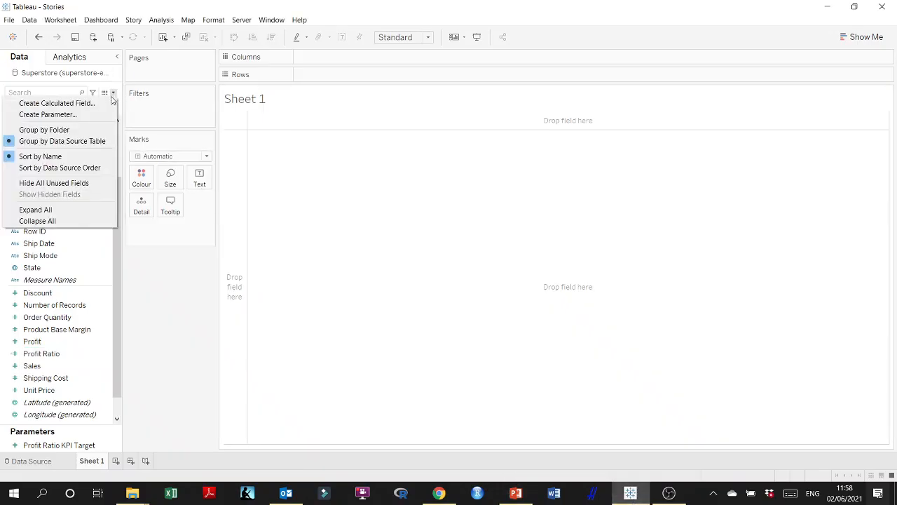
click(100, 103)
key(ctrl+v)
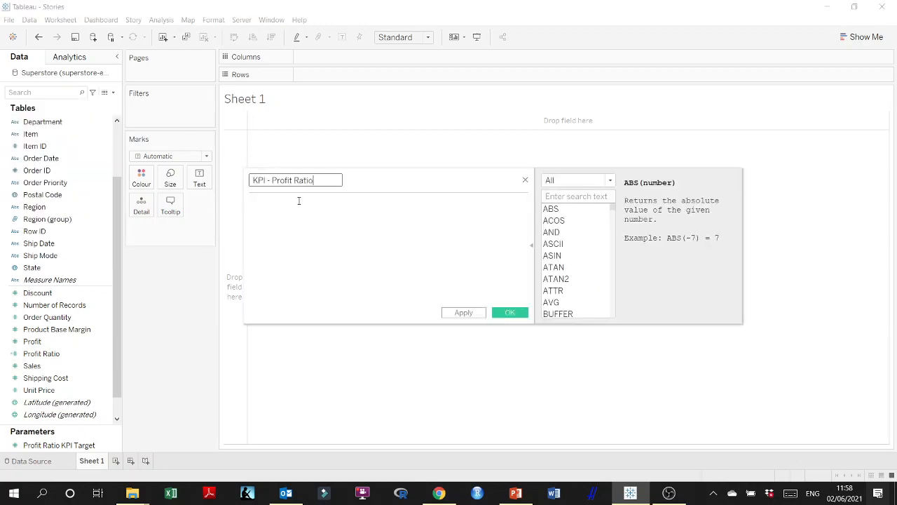
click(670, 495)
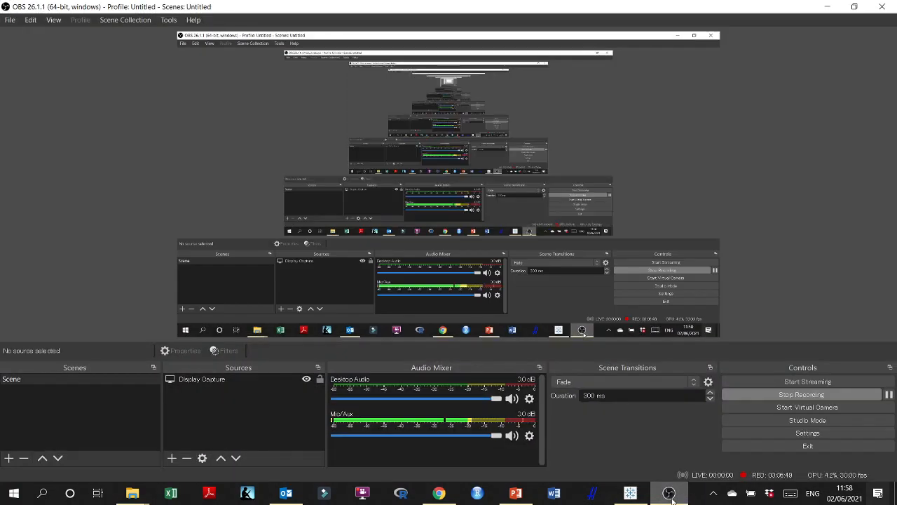
click(670, 495)
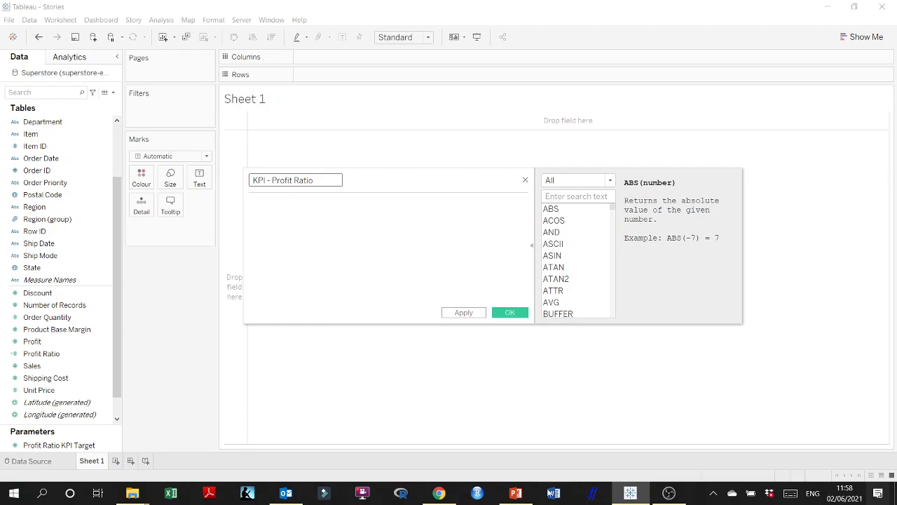
- Switch to PowerPoint and examine the slide's IF code for KPI - Profit Ratio against the parameter and Profit Ratio definitions
click(516, 494)
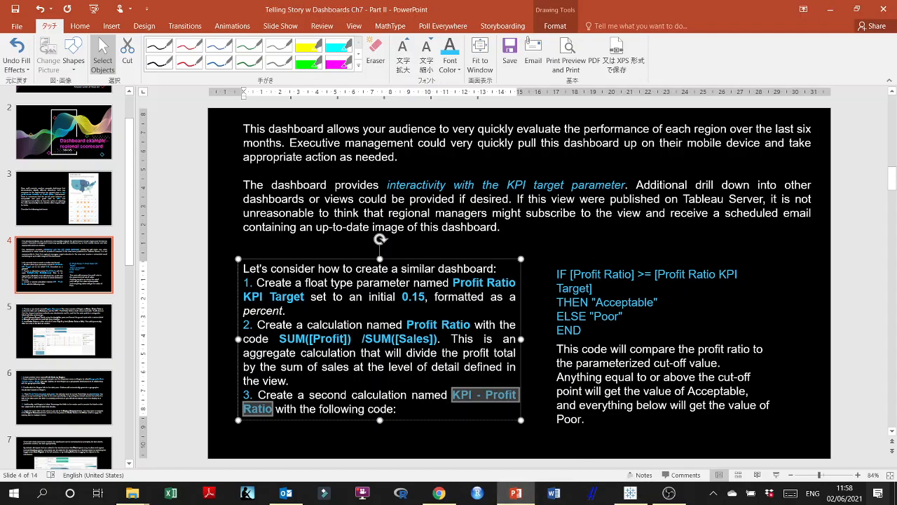
click(597, 275)
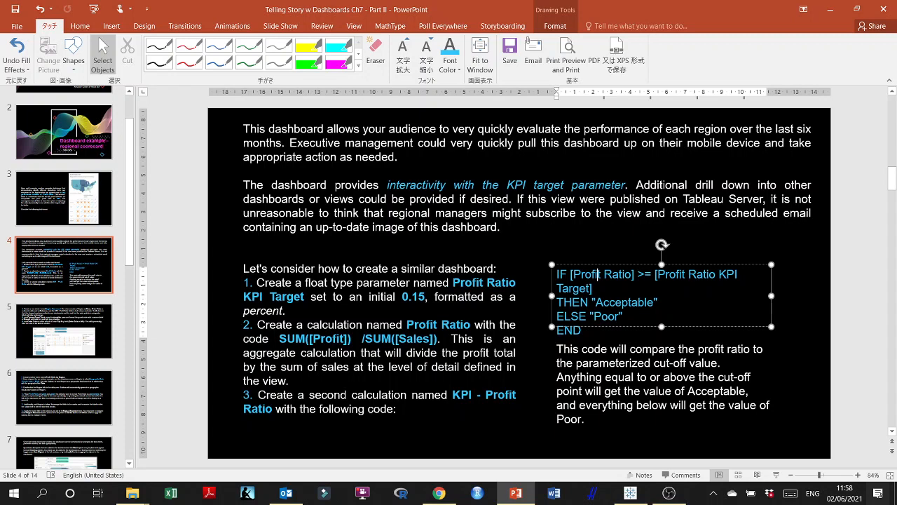
drag(452, 282, 303, 297)
click(426, 298)
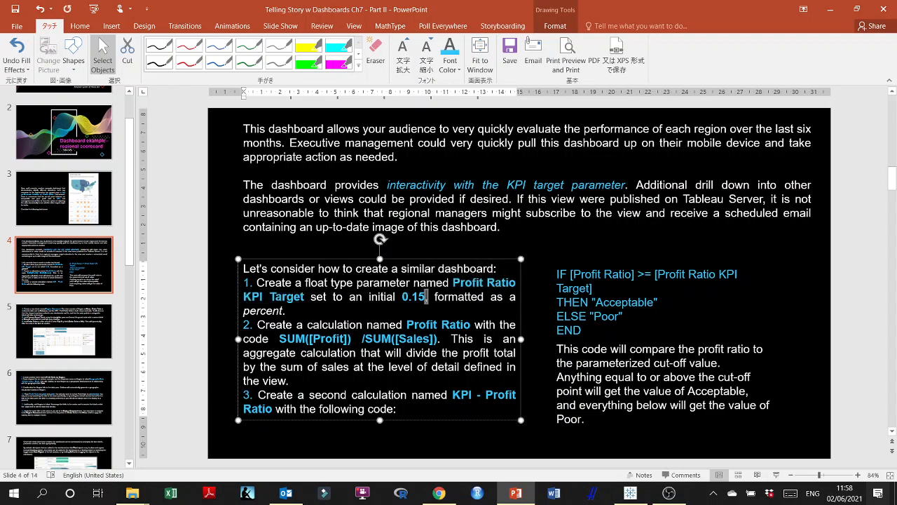
double_click(423, 325)
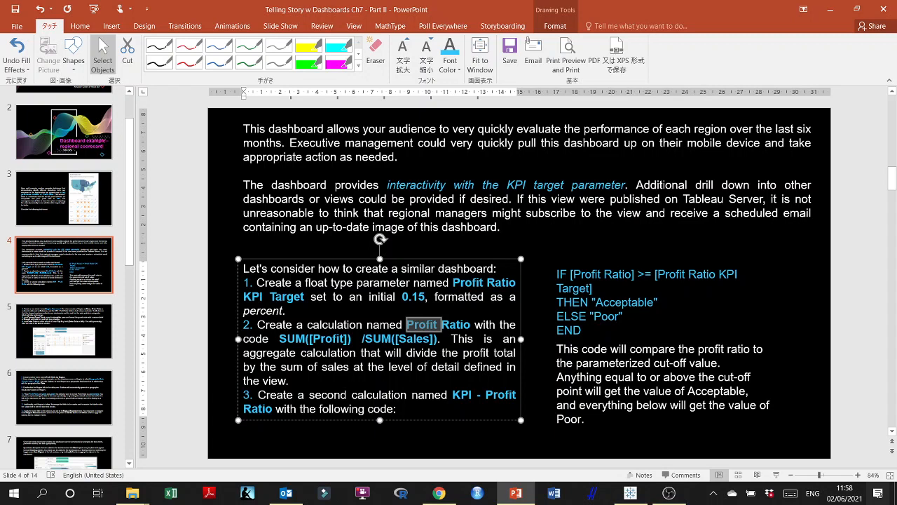
click(641, 274)
drag(640, 274, 652, 274)
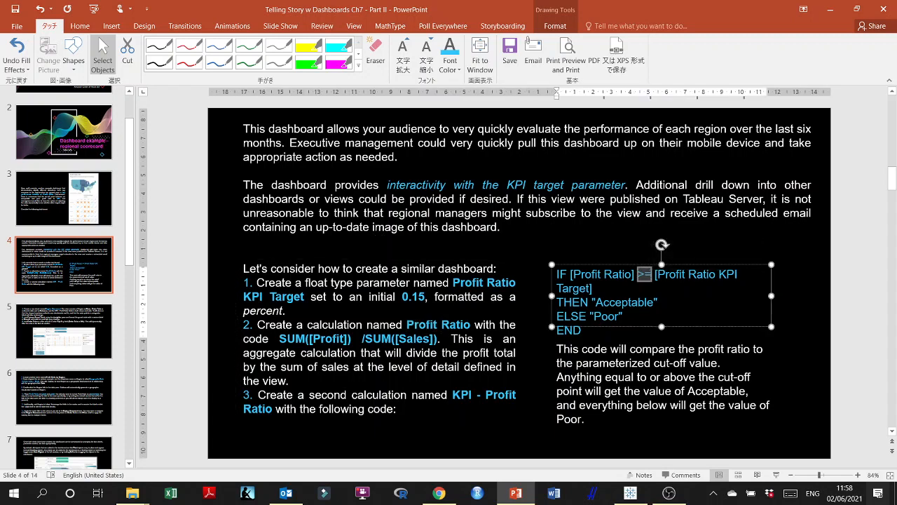
double_click(621, 317)
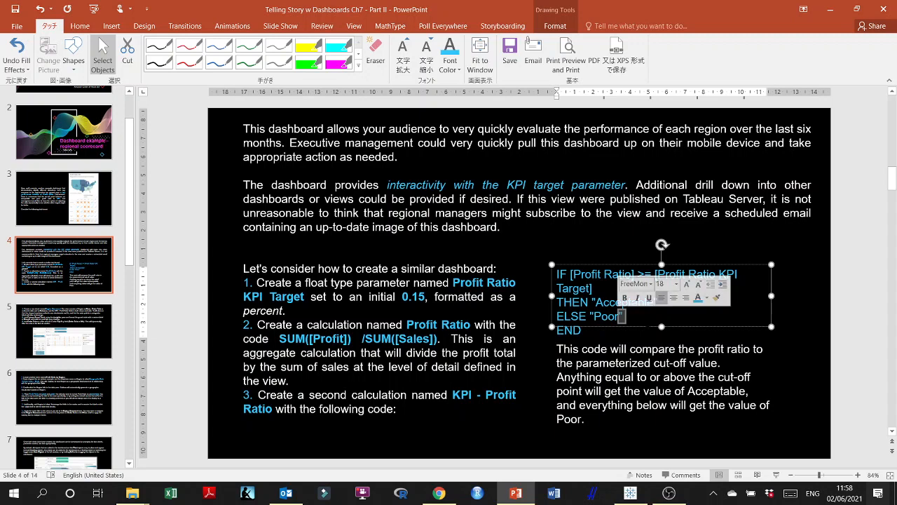
- Move the IF code's text box slightly up on the slide and extend its lower edge downward
click(662, 328)
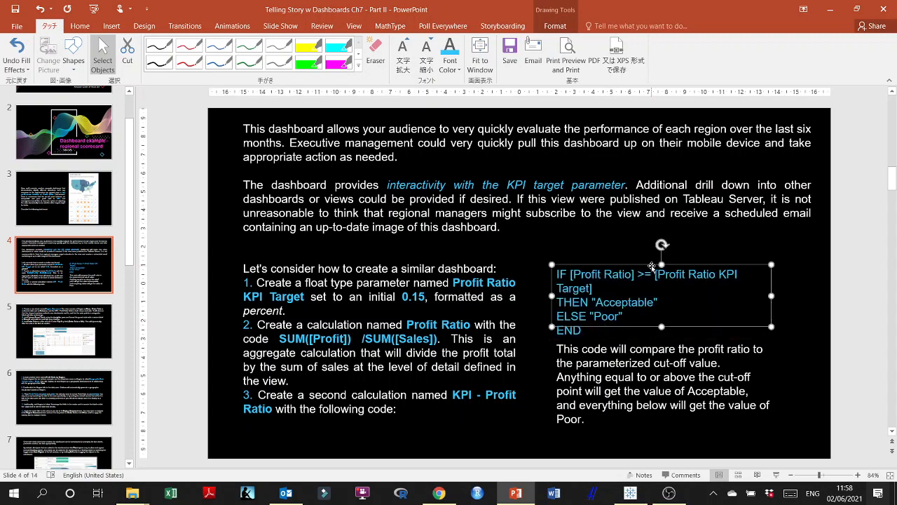
drag(651, 265, 652, 253)
drag(661, 314, 661, 344)
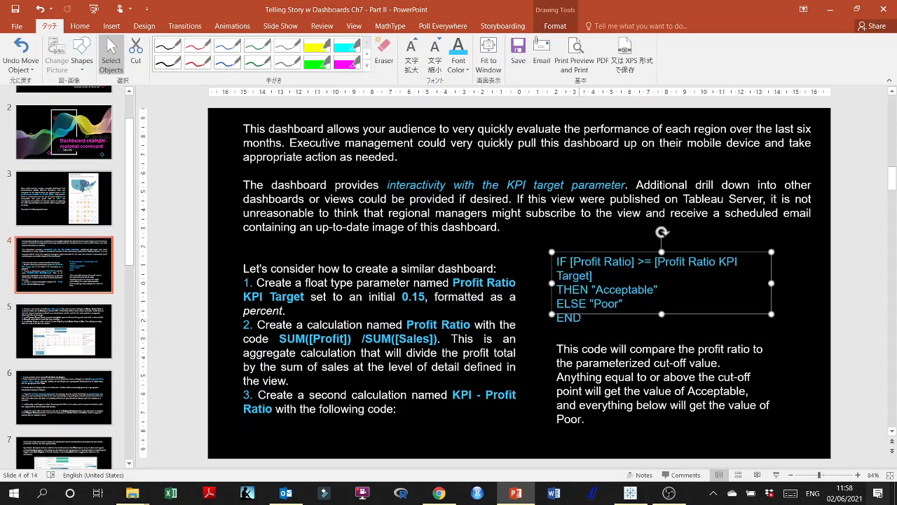
- Copy the IF/THEN/ELSE code from the PowerPoint slide and paste it as the formula of Tableau's KPI - Profit Ratio calculation
drag(596, 317, 556, 259)
key(ctrl+c)
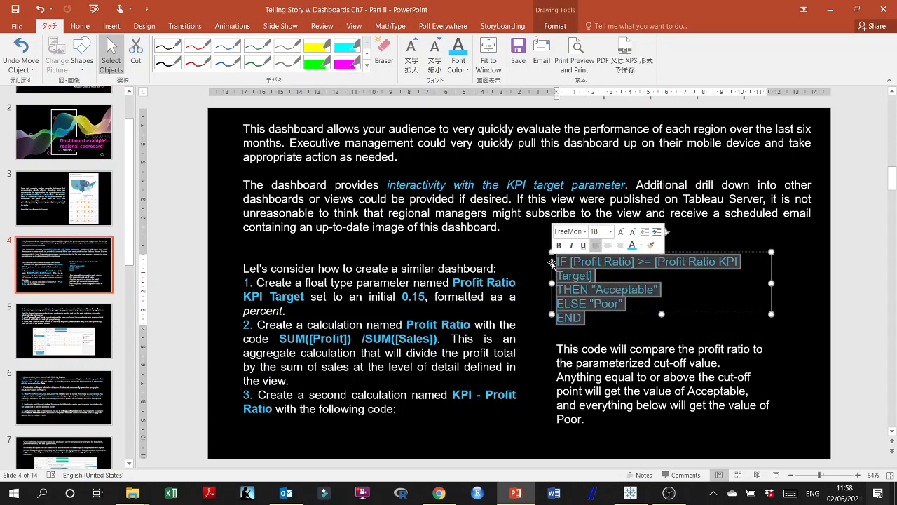
click(630, 492)
key(ctrl+v)
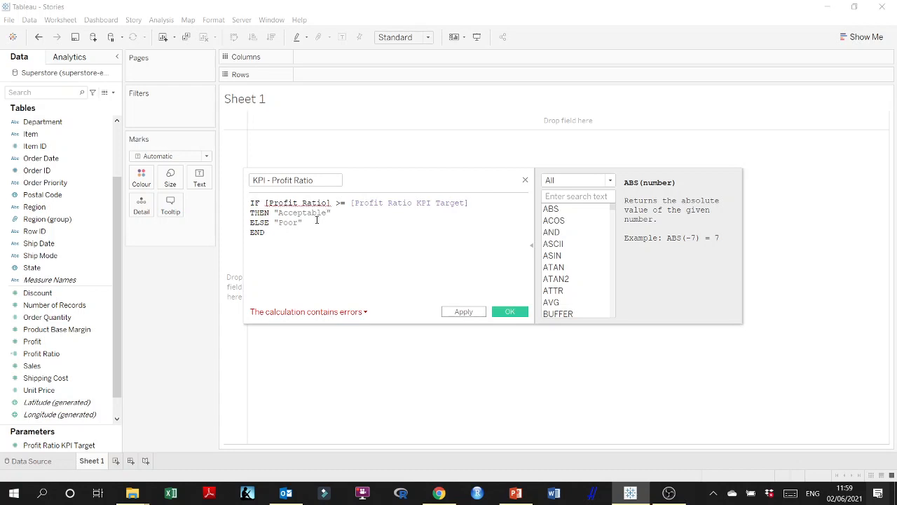
key(BackSpace)
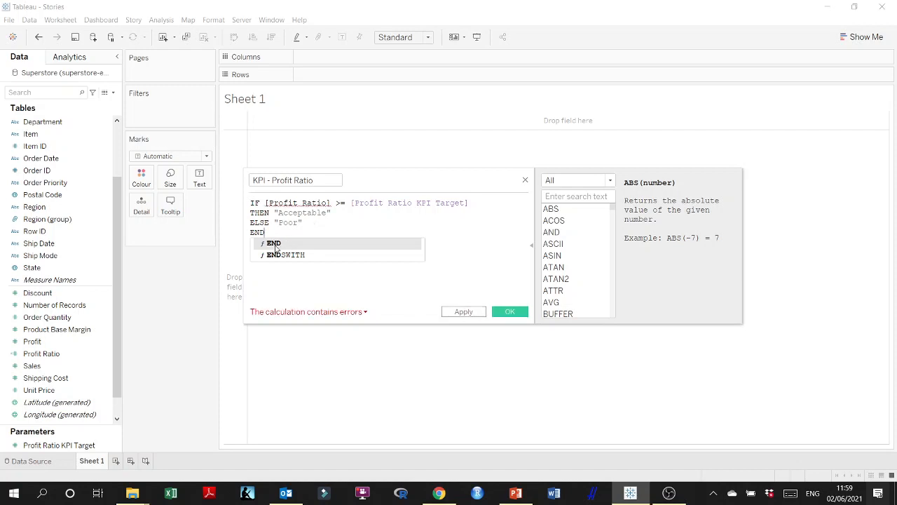
click(279, 279)
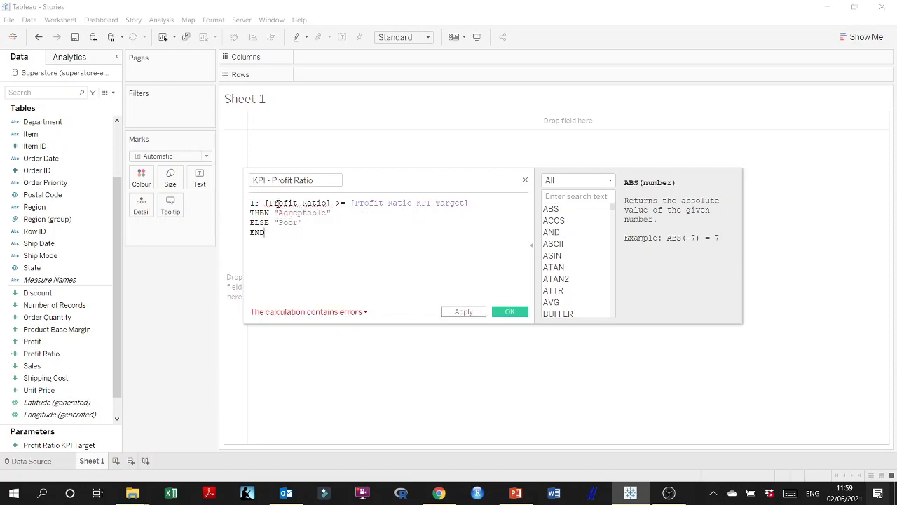
- Replace the undefined [Profit Ratio] reference in the formula with the Profit Ratio field from the data source
mouse_move(311, 203)
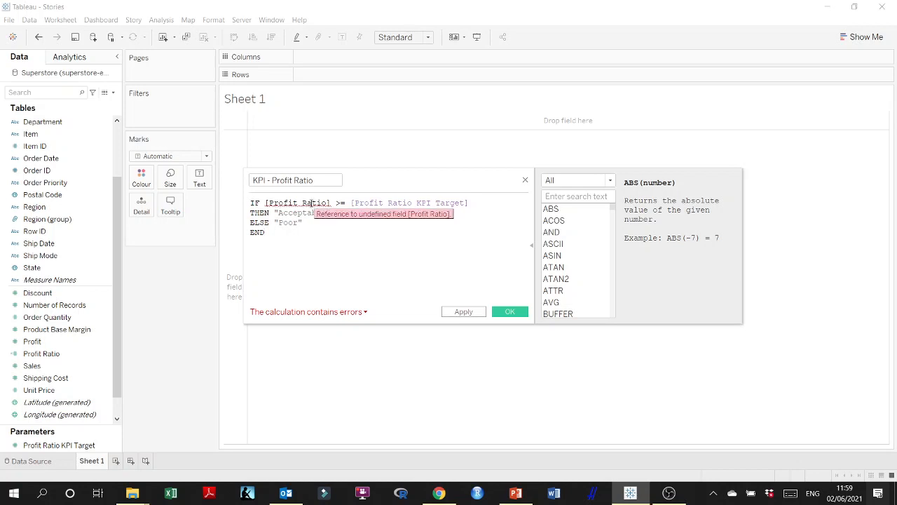
click(321, 202)
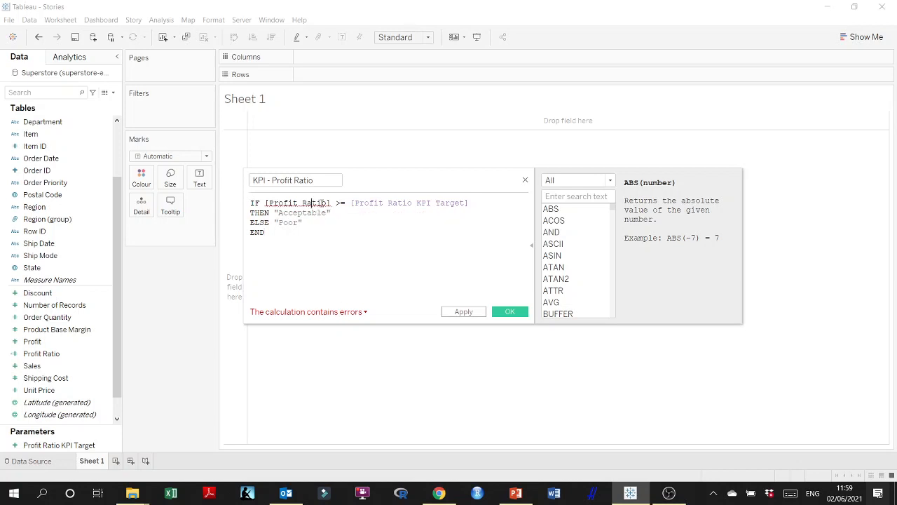
drag(329, 203, 265, 201)
key(BackSpace)
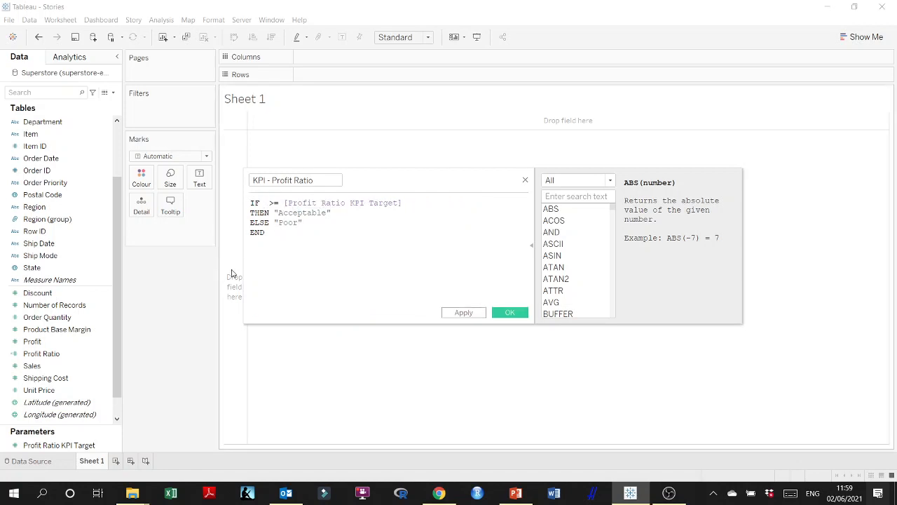
drag(46, 354, 267, 217)
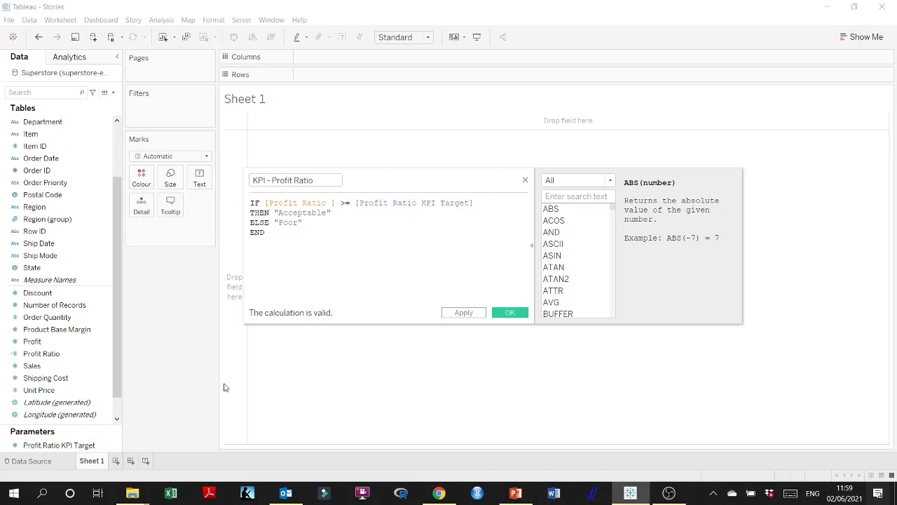
- Replace the [Profit Ratio KPI Target] text in the IF condition with the Profit Ratio KPI Target parameter itself
drag(356, 202, 482, 204)
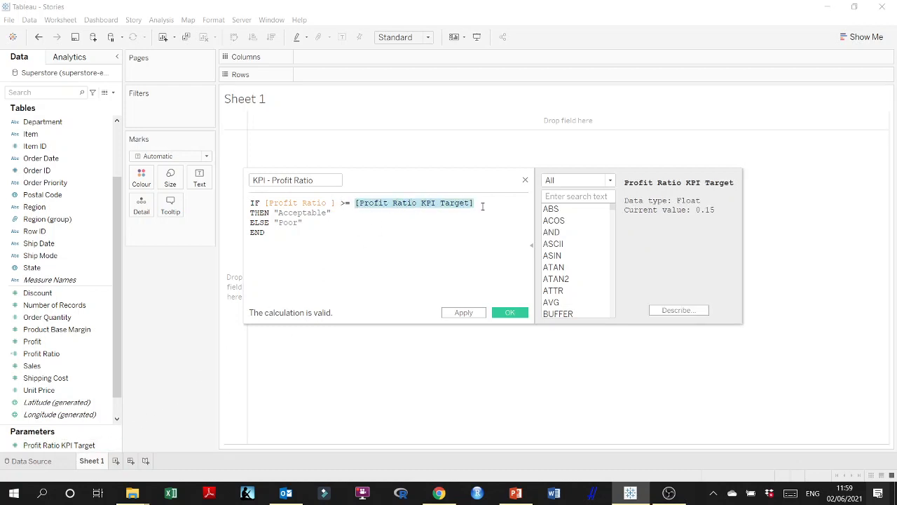
key(Delete)
click(39, 451)
drag(39, 451, 385, 209)
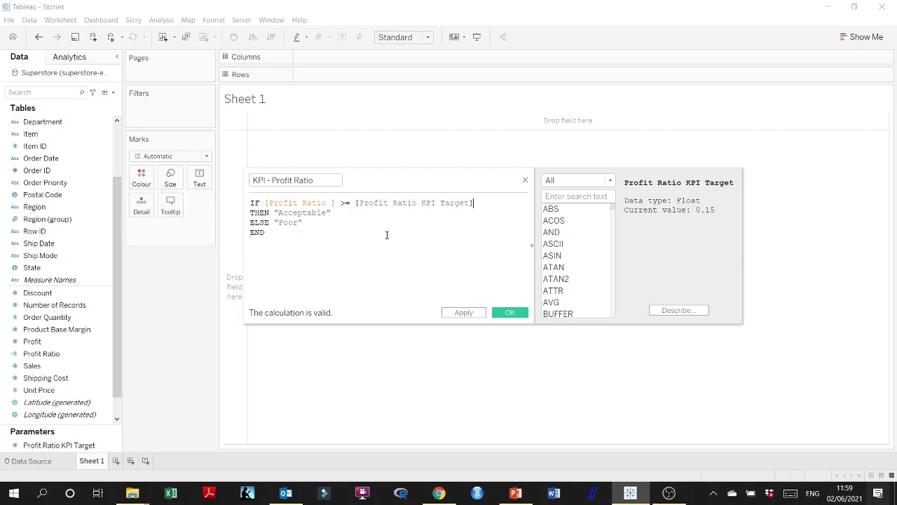
- Check the ELSE "Poor" line of the formula and save the KPI - Profit Ratio calculated field
click(273, 222)
key(shift+Right)
key(shift+Right)
key(shift+Right)
key(shift+Right)
key(shift+Right)
key(shift+Right)
click(258, 237)
click(516, 313)
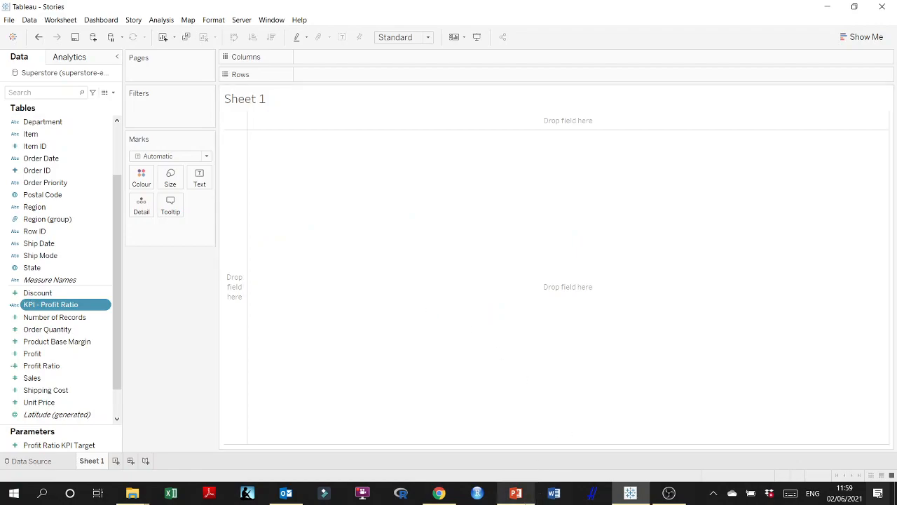
- Copy the name Region Scorecard from slide 5 in PowerPoint and rename Tableau's Sheet 1 with it
click(515, 493)
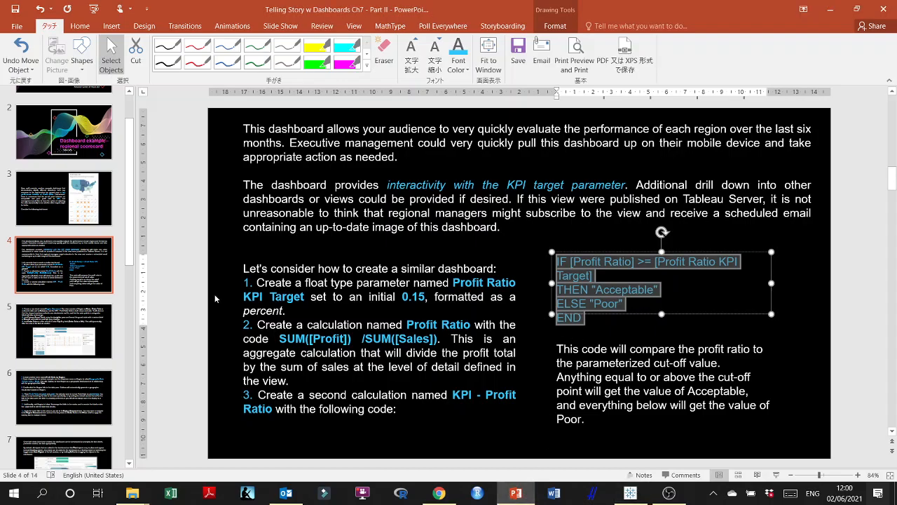
click(63, 331)
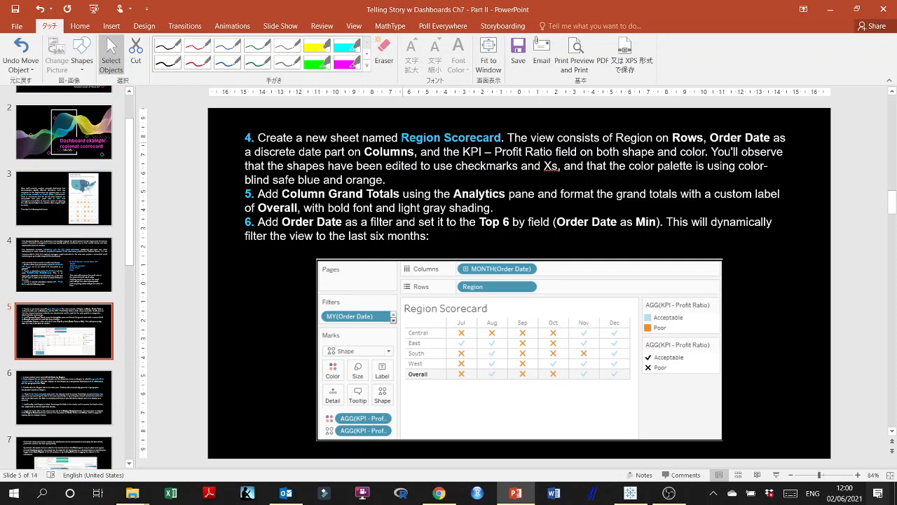
drag(401, 138, 502, 139)
key(ctrl+c)
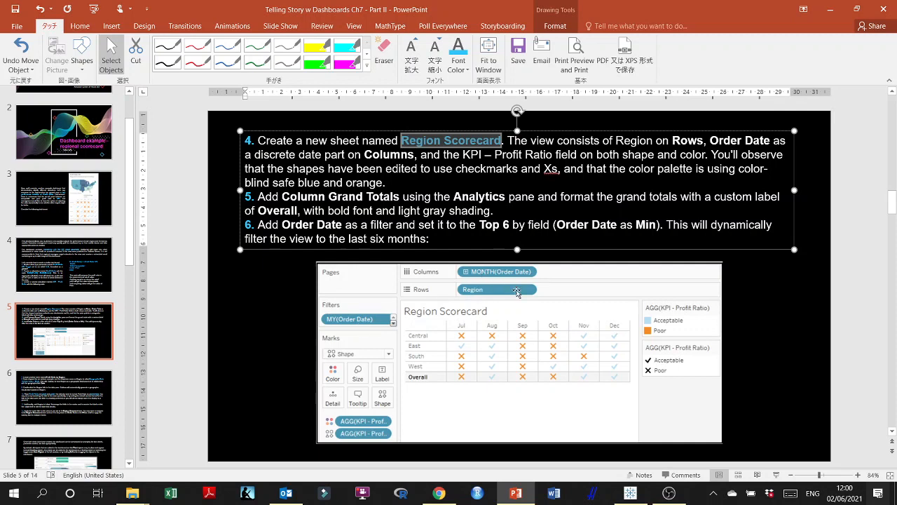
click(630, 493)
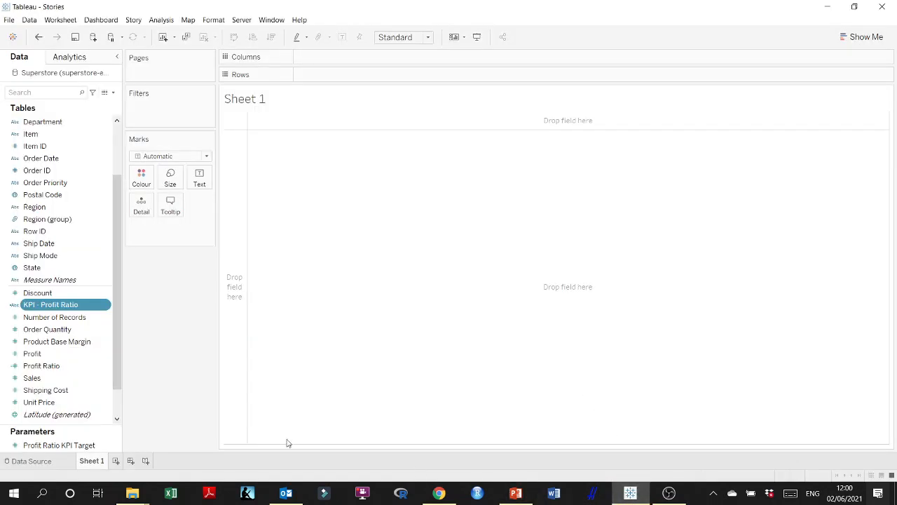
double_click(95, 462)
key(ctrl+v)
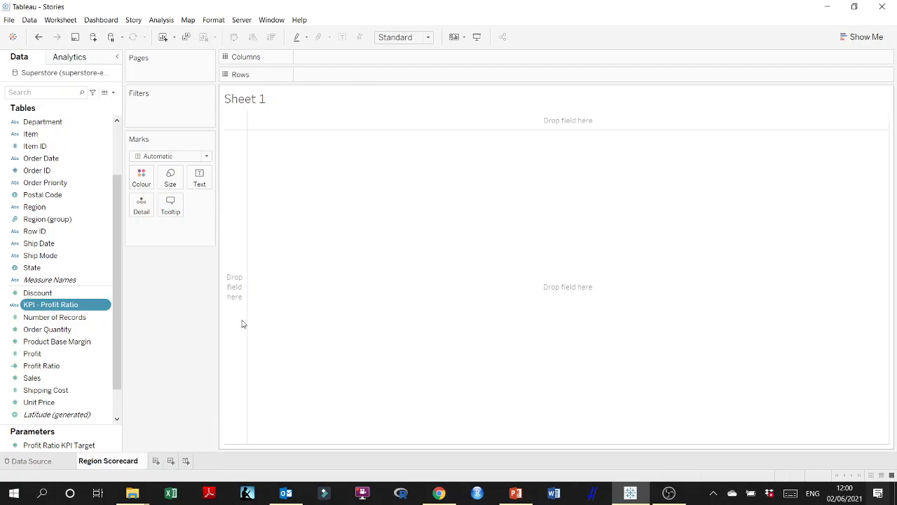
- Place Region on Rows and change the data type of the Order Date field to Date
drag(46, 213, 244, 186)
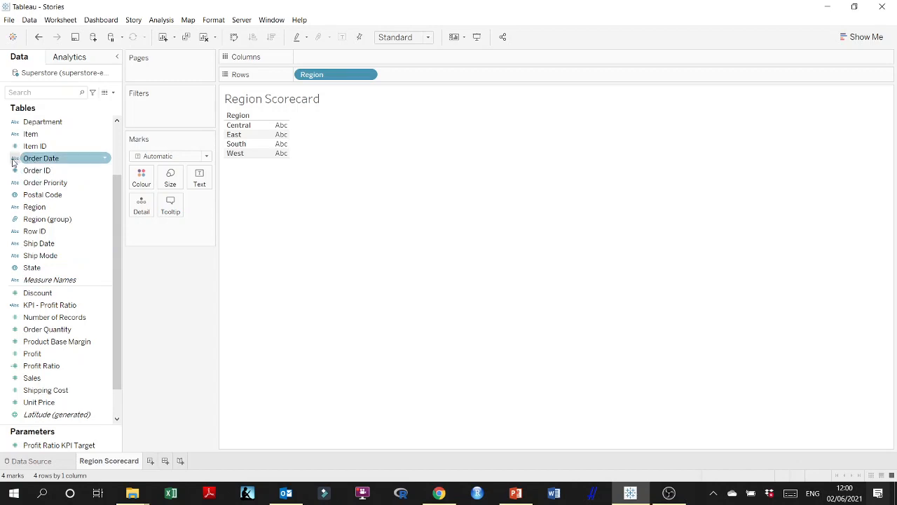
click(105, 159)
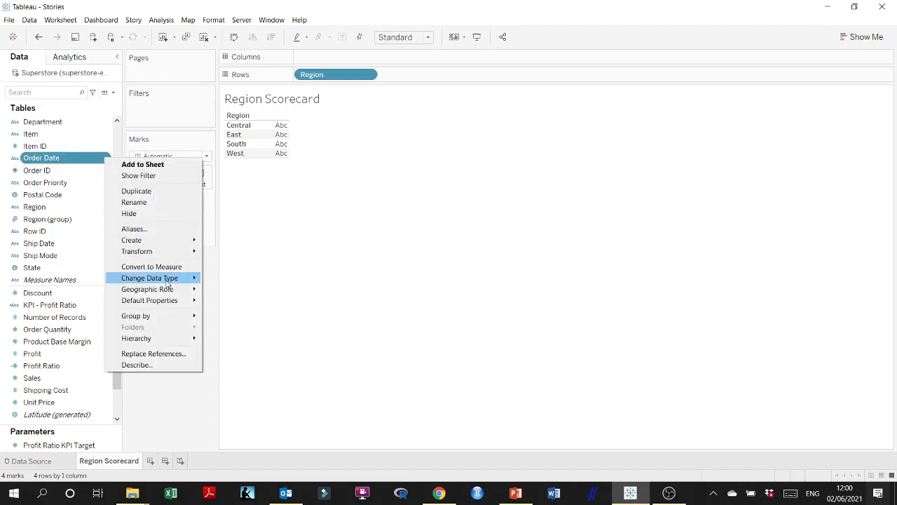
mouse_move(168, 282)
click(226, 313)
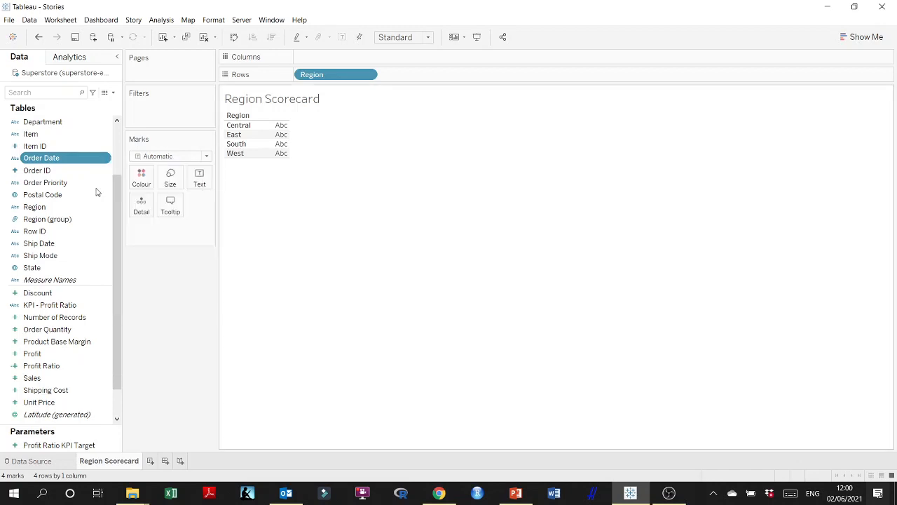
- Place Order Date on Columns as a discrete month
drag(35, 159, 330, 65)
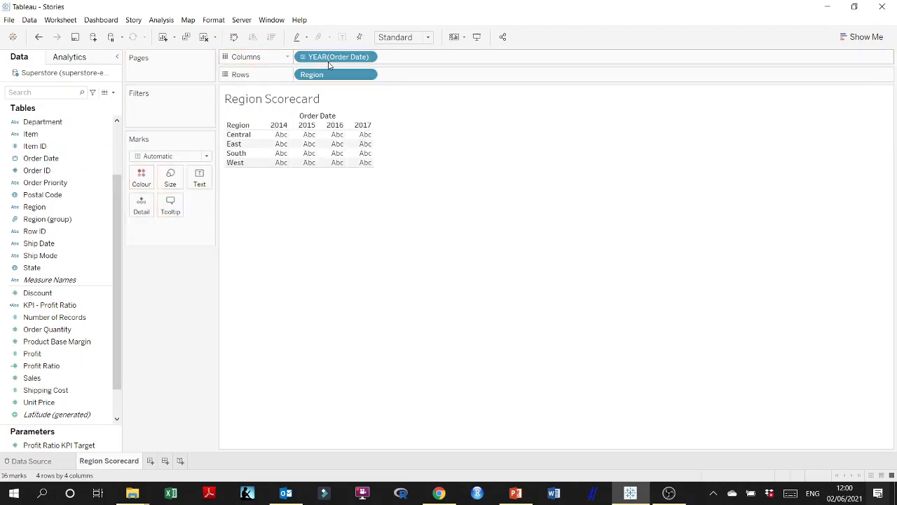
click(367, 57)
click(335, 226)
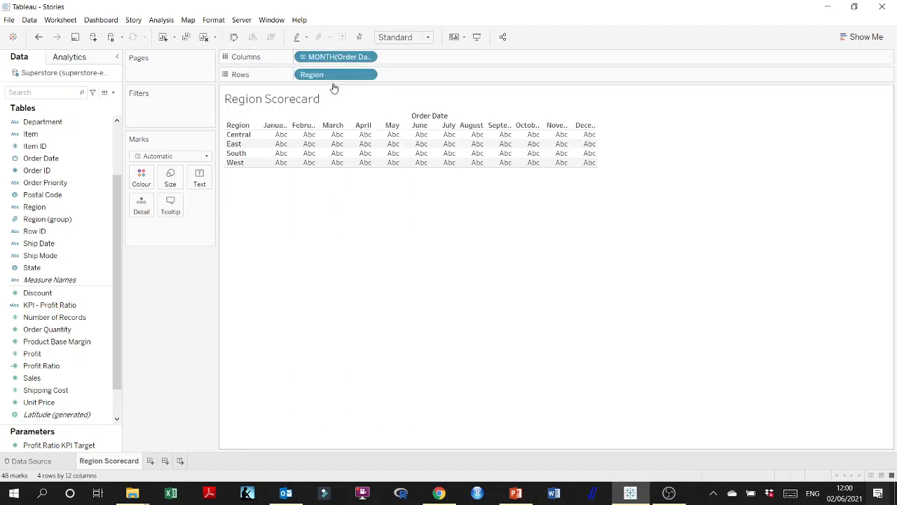
drag(335, 61, 324, 83)
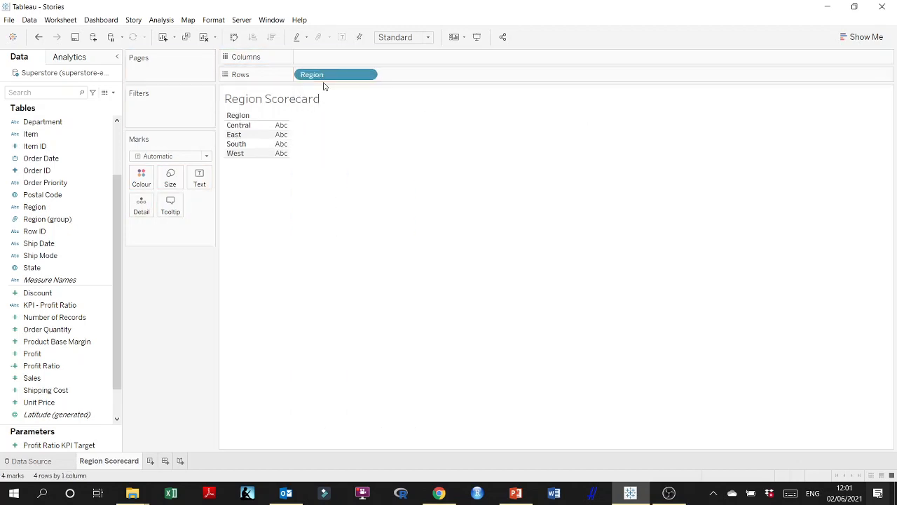
key(ctrl+z)
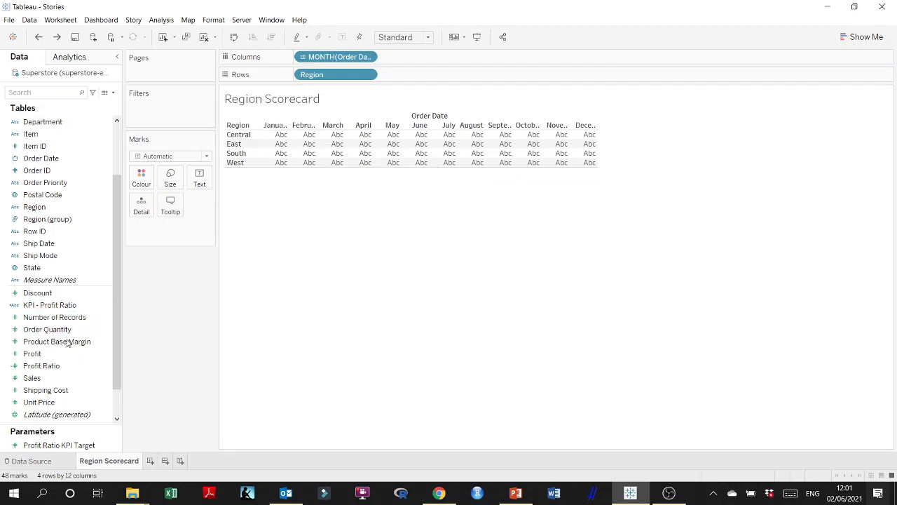
- Fill the region-by-month table with the Profit Ratio values
click(57, 360)
drag(40, 370, 319, 147)
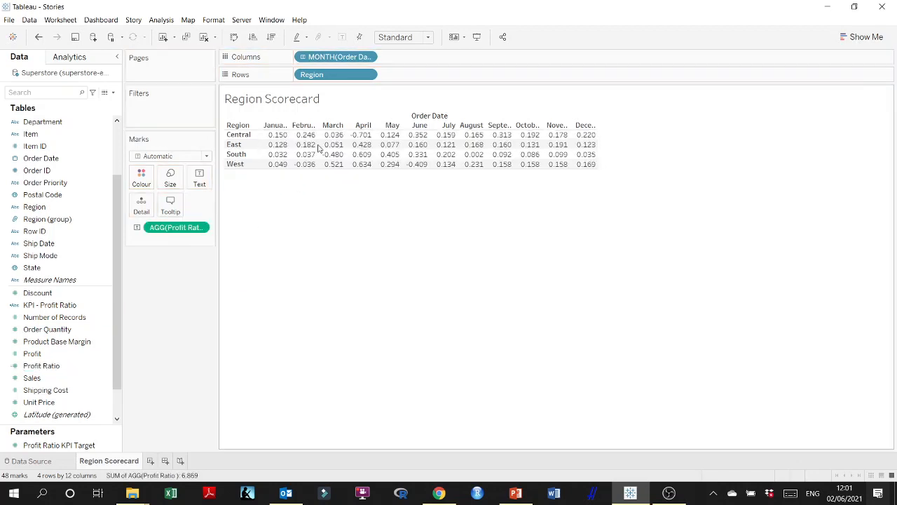
mouse_move(325, 161)
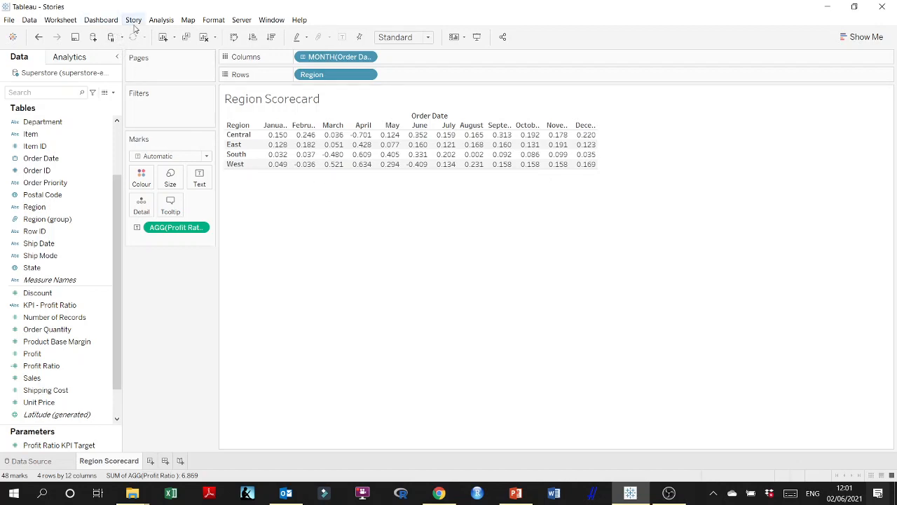
- Show column grand totals and widen the Region header column to fit the Grand Total label
click(154, 21)
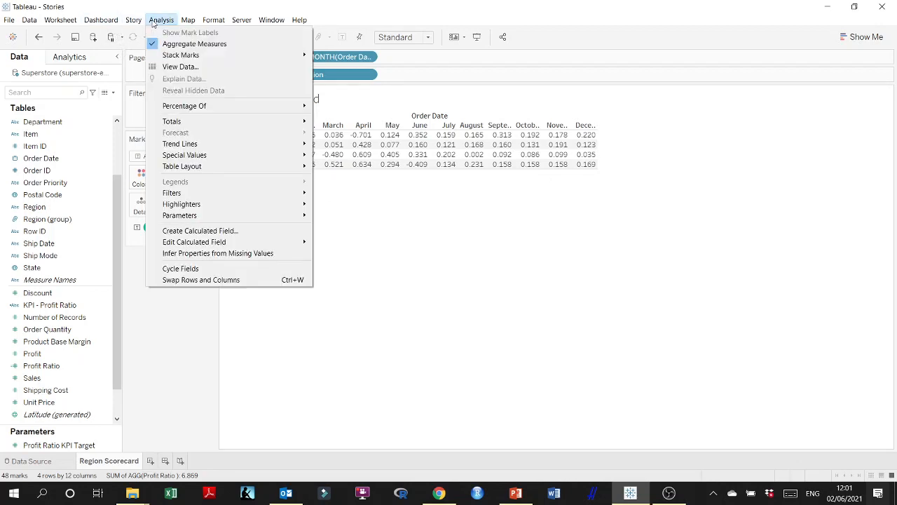
mouse_move(187, 123)
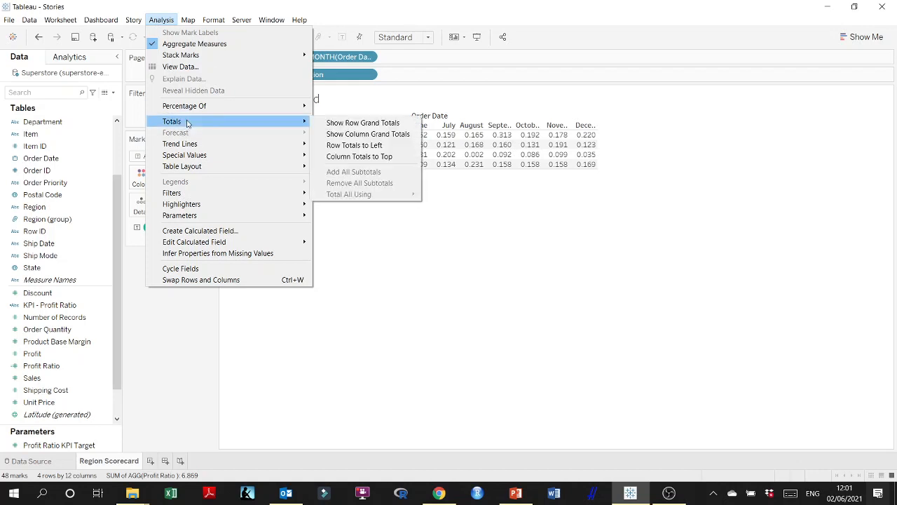
click(388, 134)
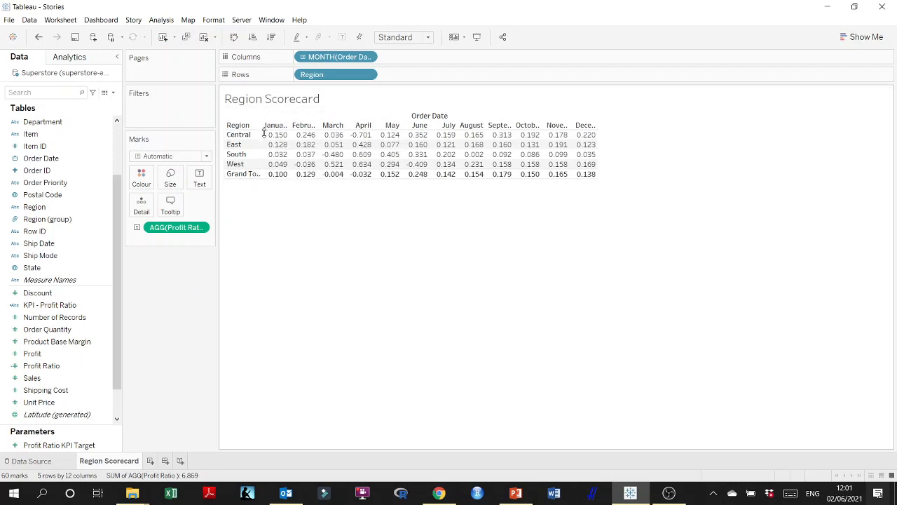
mouse_move(264, 137)
drag(260, 134, 280, 144)
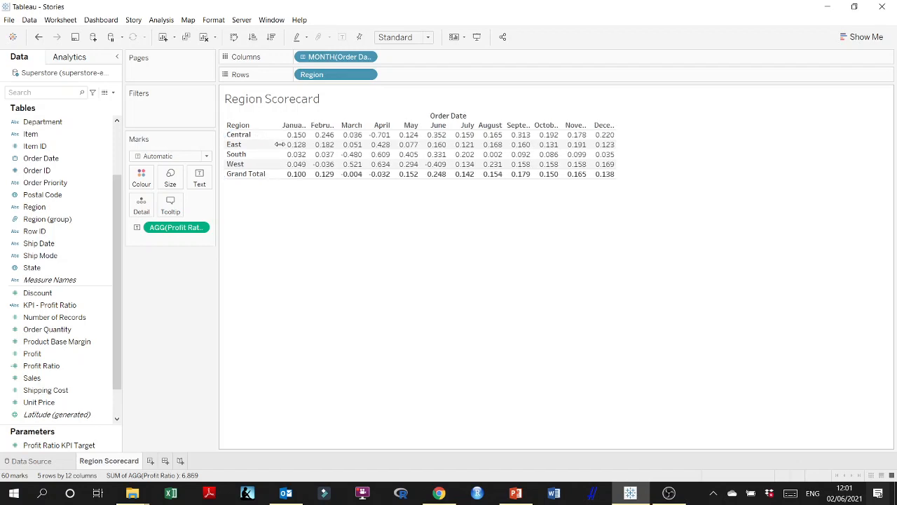
- Format the Grand Total row header and set its grand totals label to Overall
click(250, 179)
click(250, 178)
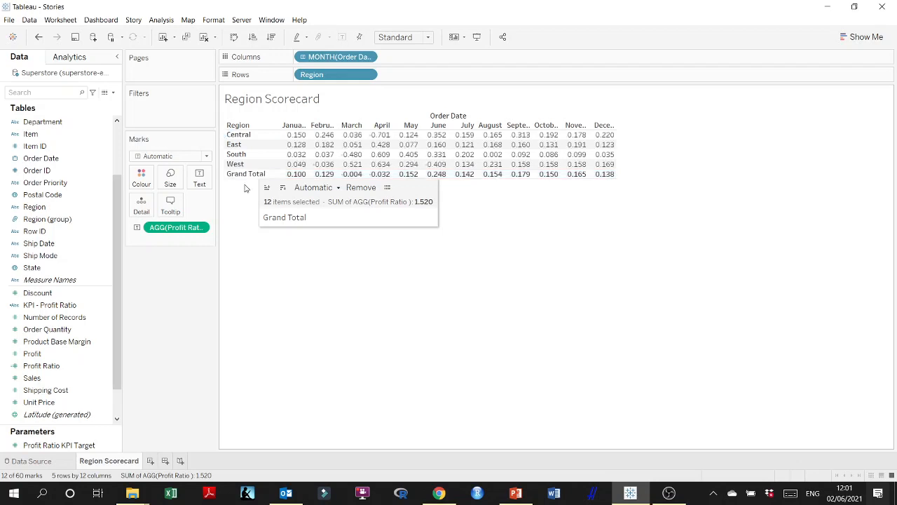
click(248, 177)
right_click(248, 177)
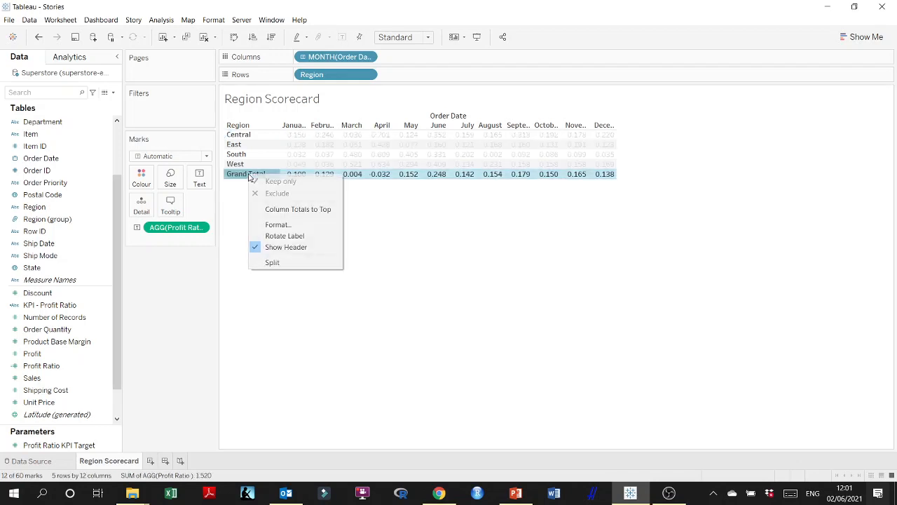
click(272, 223)
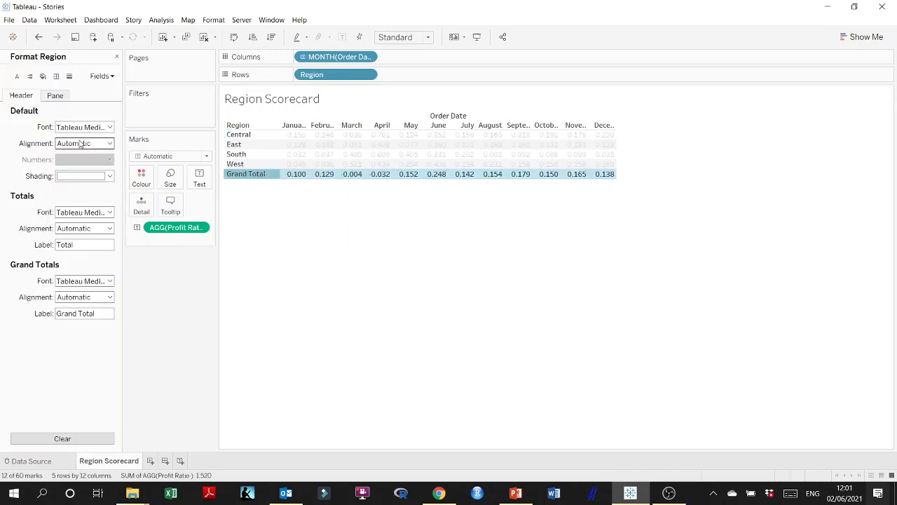
drag(56, 313, 99, 314)
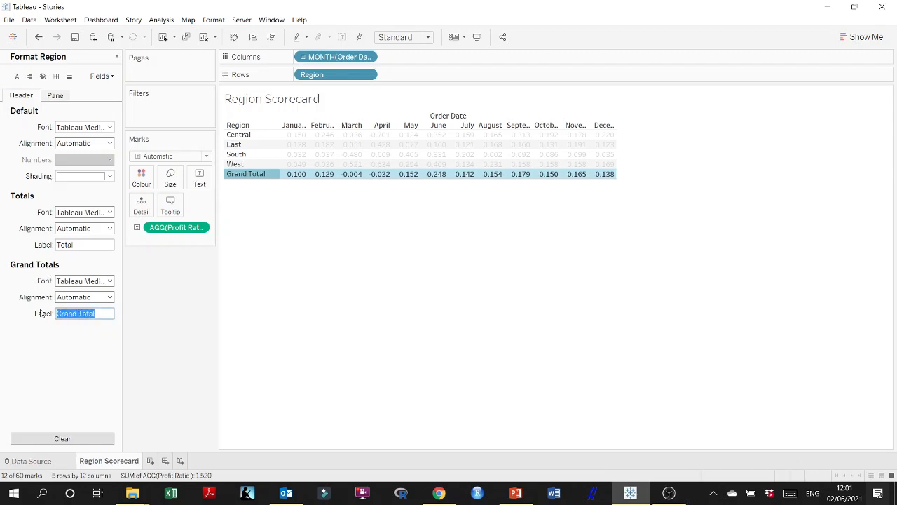
text(Overall)
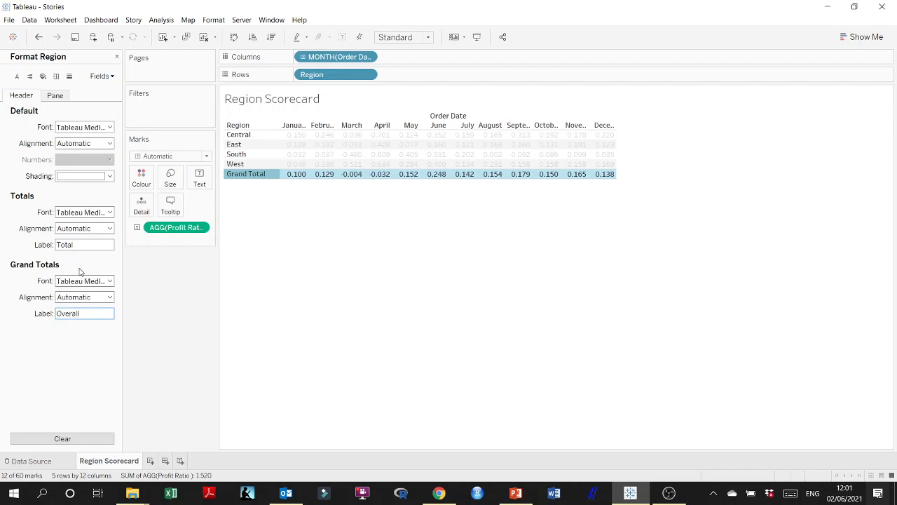
- Format the grand totals header font as bold black and close the formatting settings
click(83, 281)
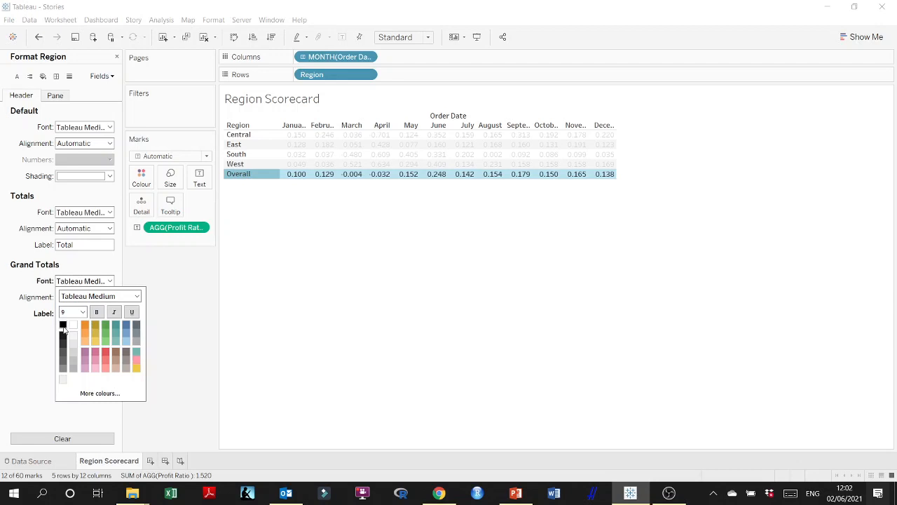
click(63, 327)
click(97, 312)
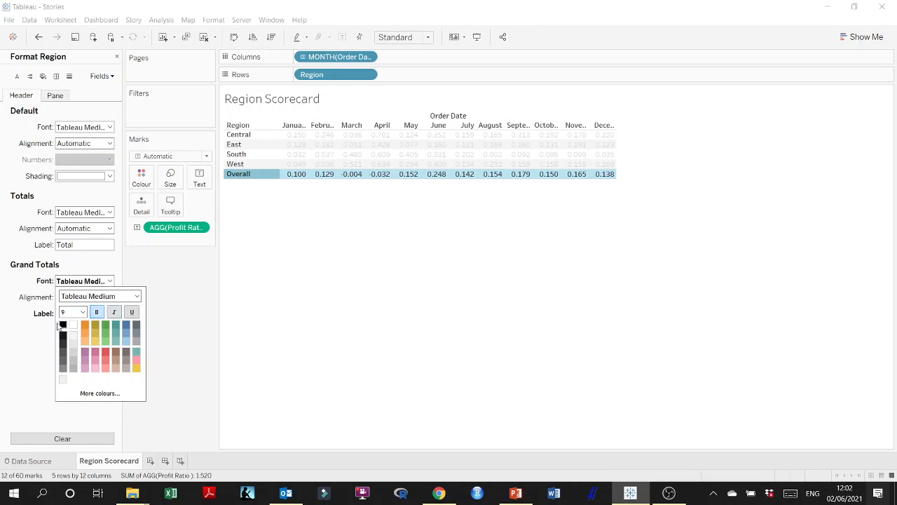
click(36, 336)
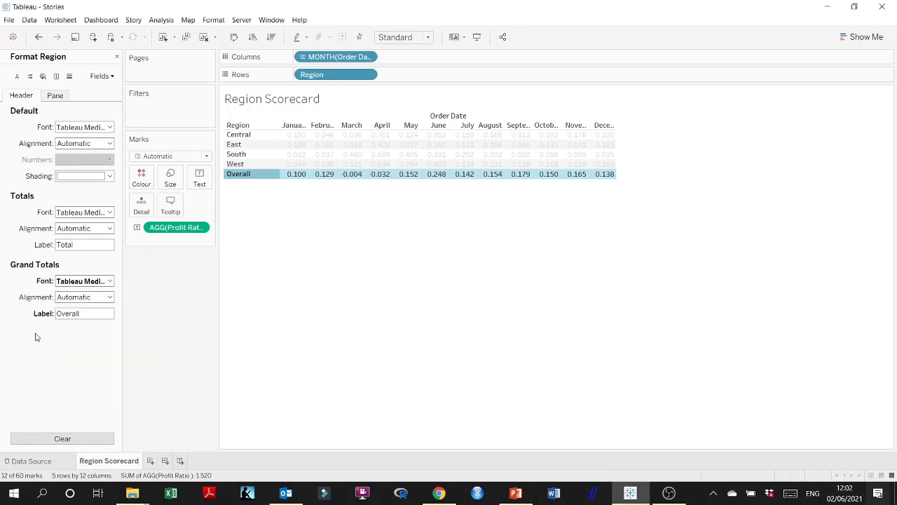
click(116, 58)
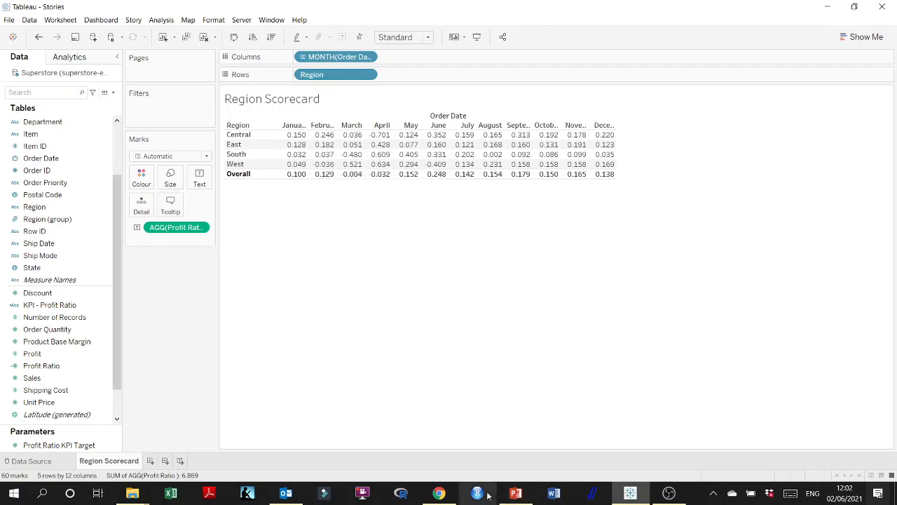
- Check the slide instructions in PowerPoint for the column grand totals and the KPI – Profit Ratio field, then return to Tableau
click(516, 493)
click(316, 155)
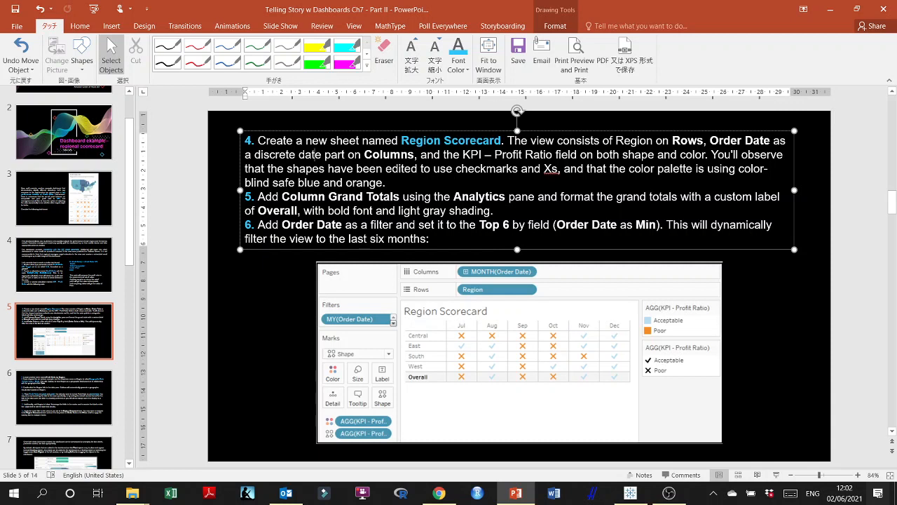
drag(331, 197, 395, 197)
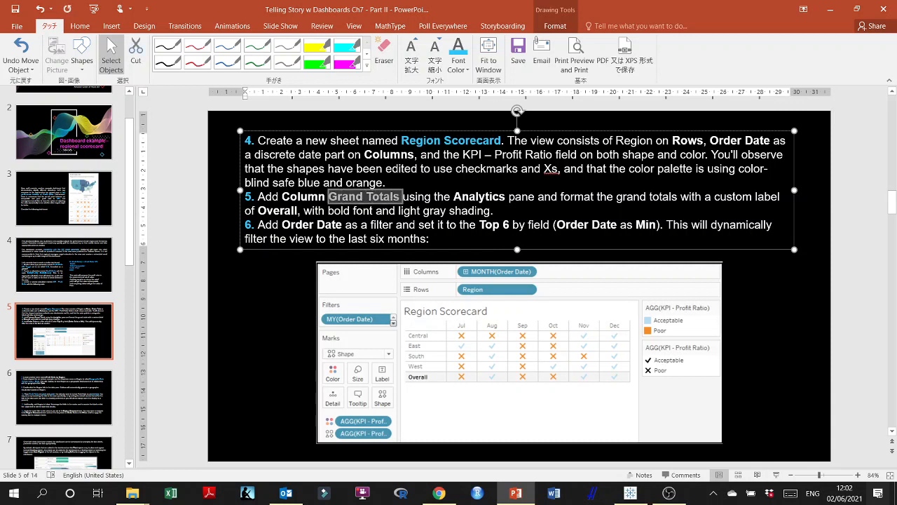
drag(462, 154, 541, 155)
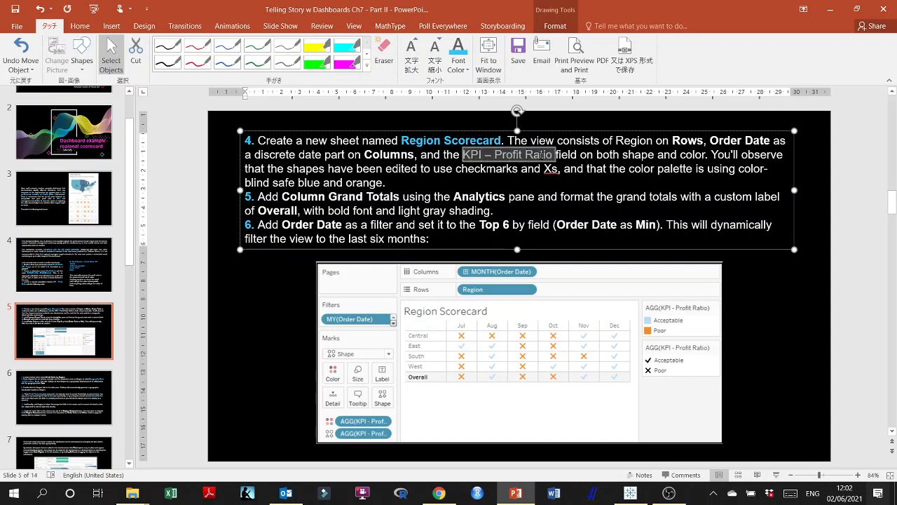
click(629, 493)
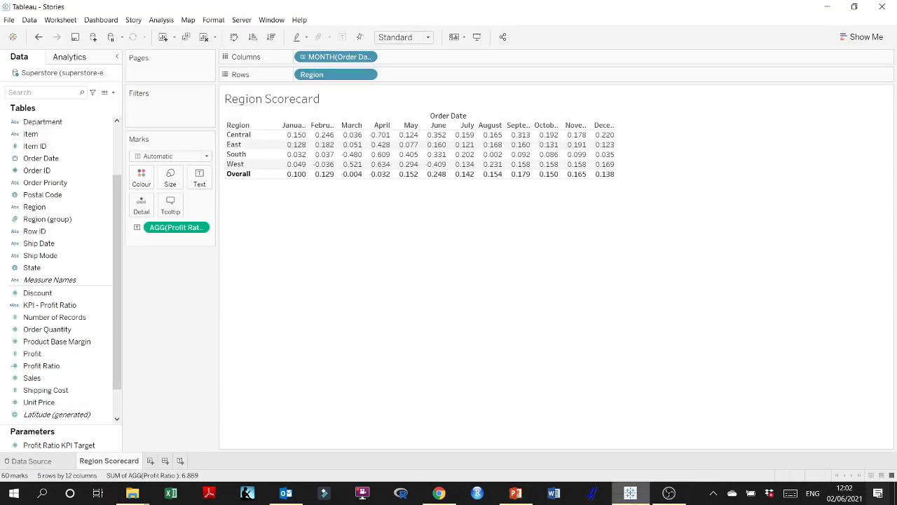
- Add KPI - Profit Ratio to the sheet so it colours the Profit Ratio values
click(62, 367)
click(60, 306)
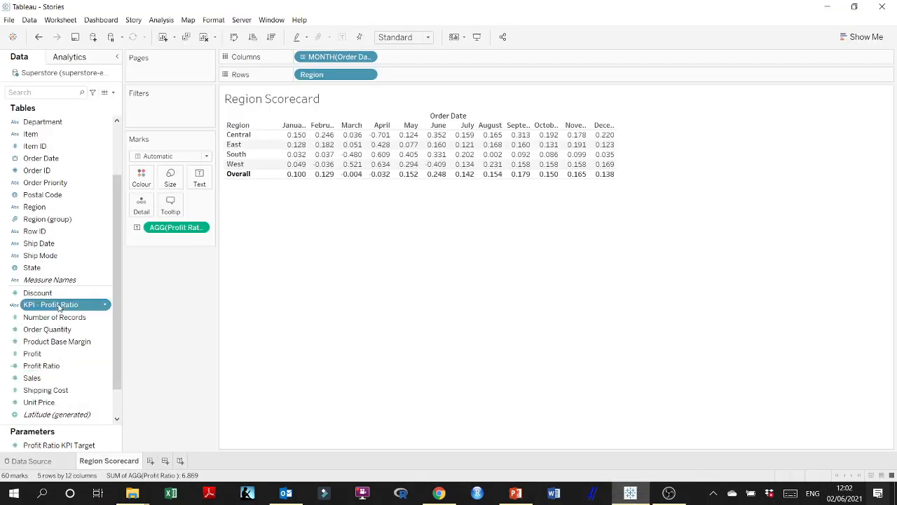
double_click(63, 306)
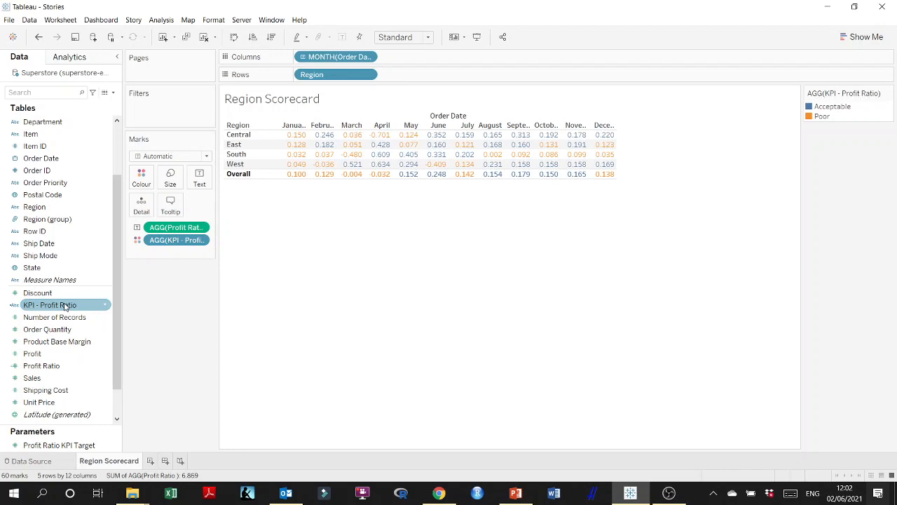
- Review the formula of the KPI - Profit Ratio calculated field and close it
click(105, 305)
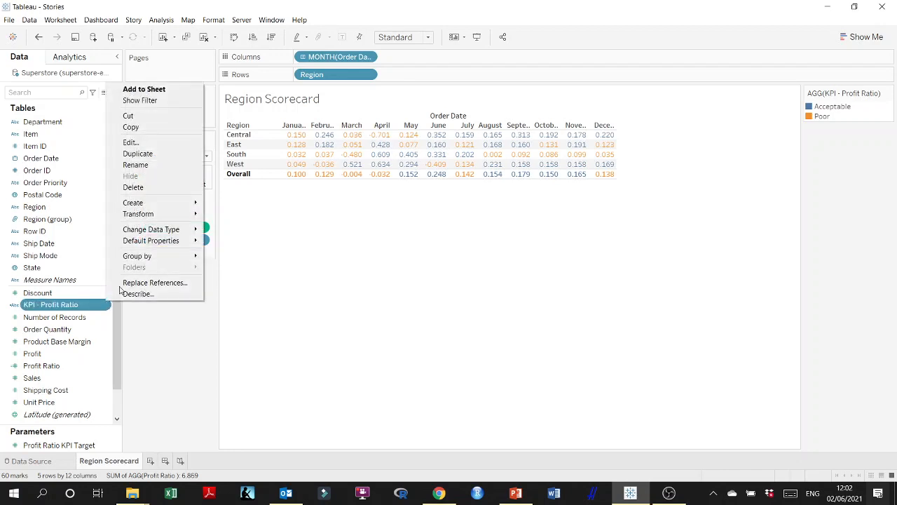
click(134, 142)
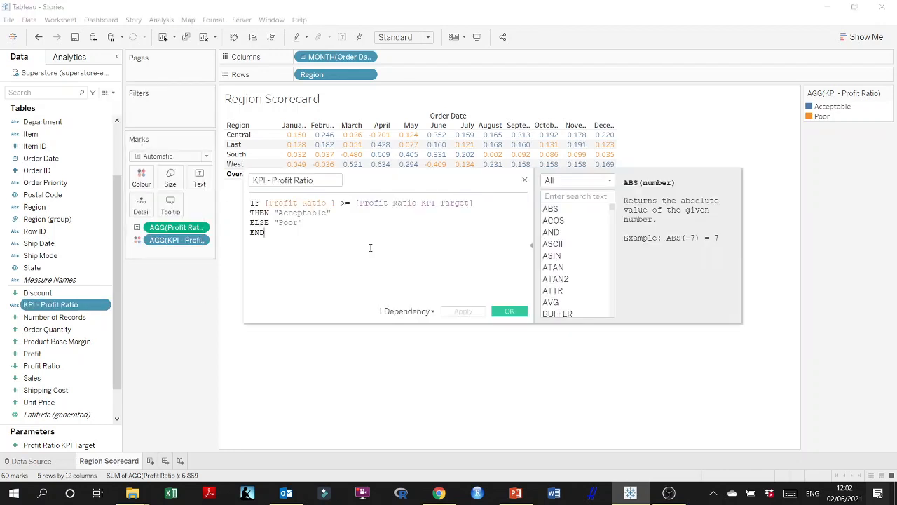
click(510, 312)
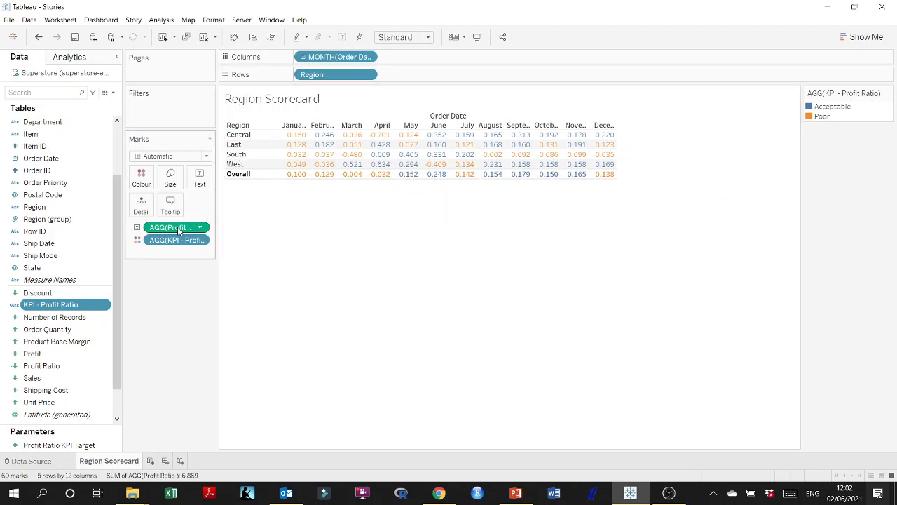
- Remove both Profit Ratio and KPI - Profit Ratio from the marks
drag(173, 234, 177, 352)
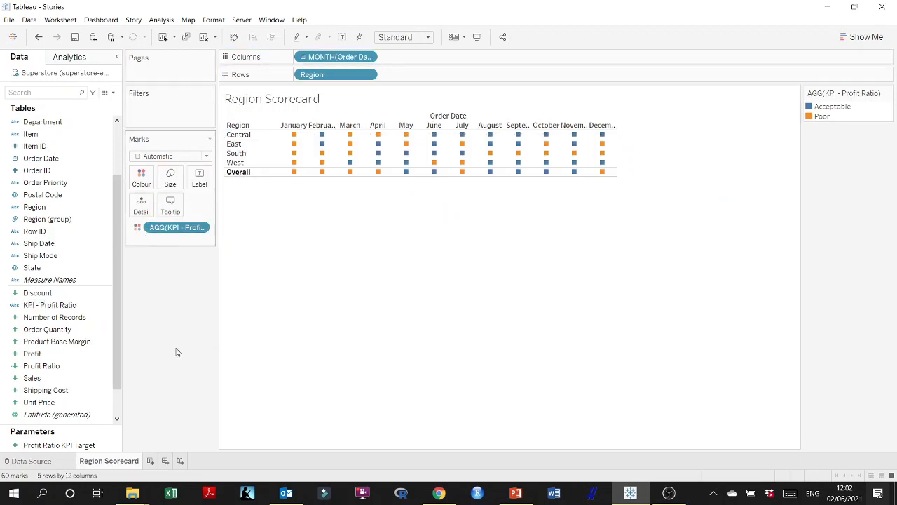
drag(181, 227, 178, 311)
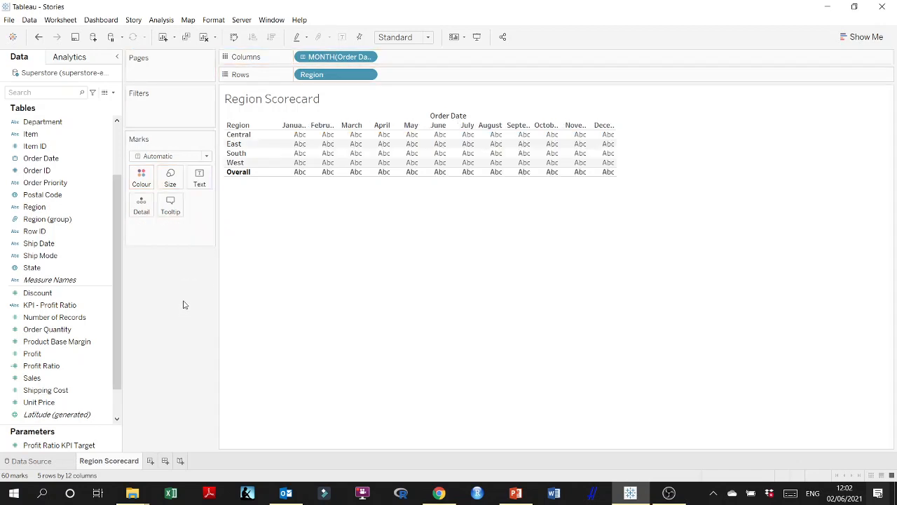
- Place KPI - Profit Ratio in the body of the region-by-month table as coloured marks
click(78, 305)
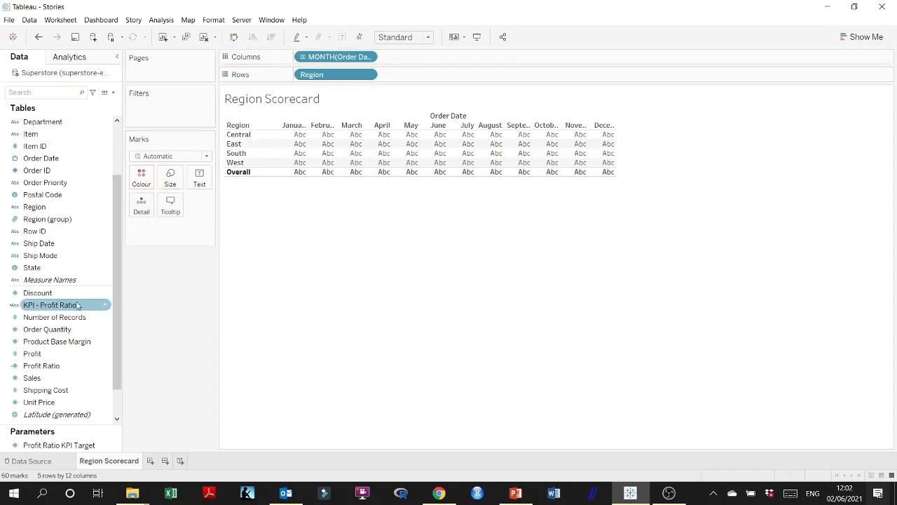
drag(55, 310, 359, 151)
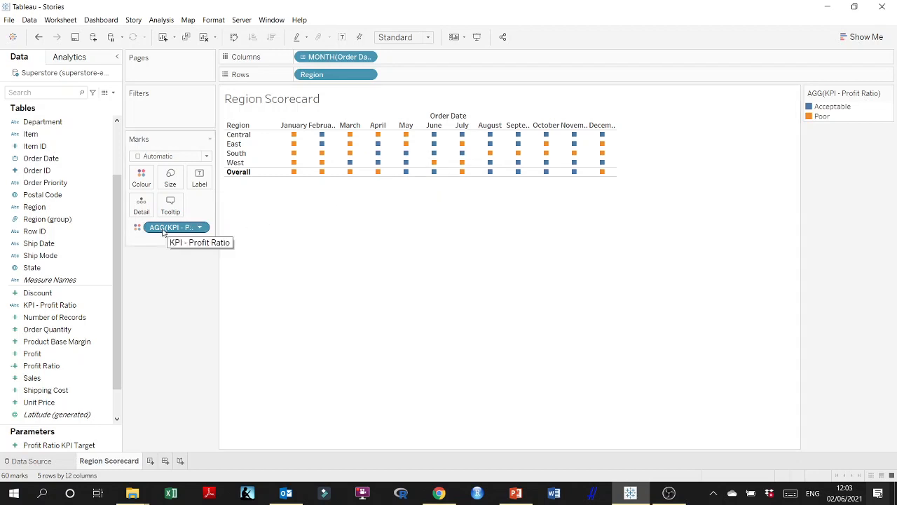
mouse_move(385, 153)
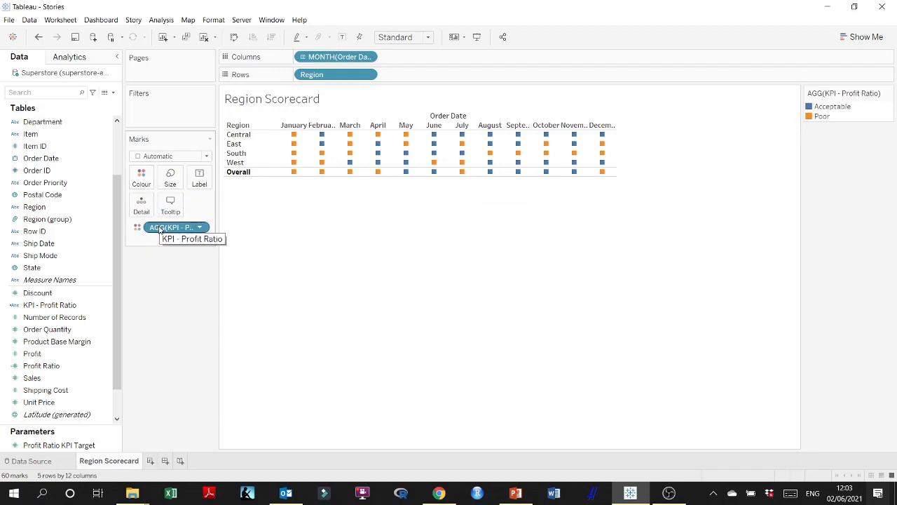
mouse_move(160, 229)
mouse_down()
mouse_move(143, 199)
mouse_move(172, 180)
mouse_move(171, 227)
mouse_up()
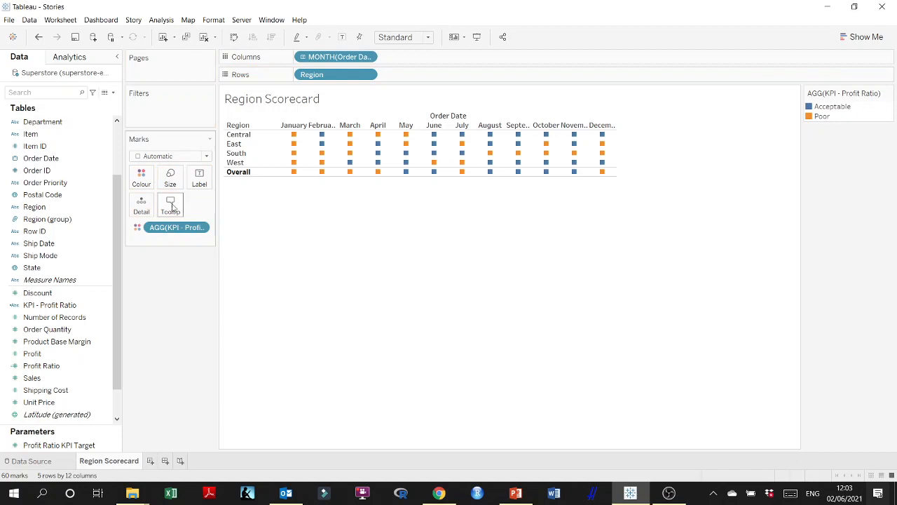
- Try the Shape mark type with KPI - Profit Ratio assigned to both colour and shape
click(207, 157)
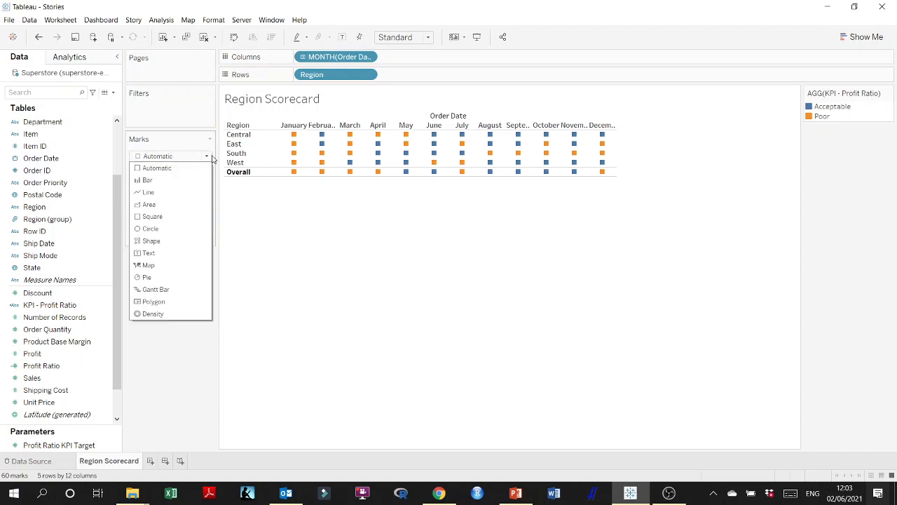
click(151, 241)
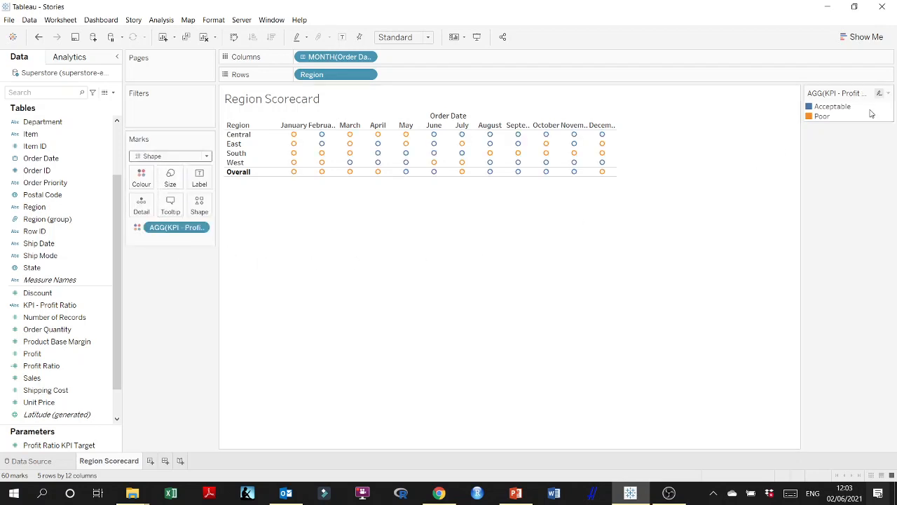
click(888, 94)
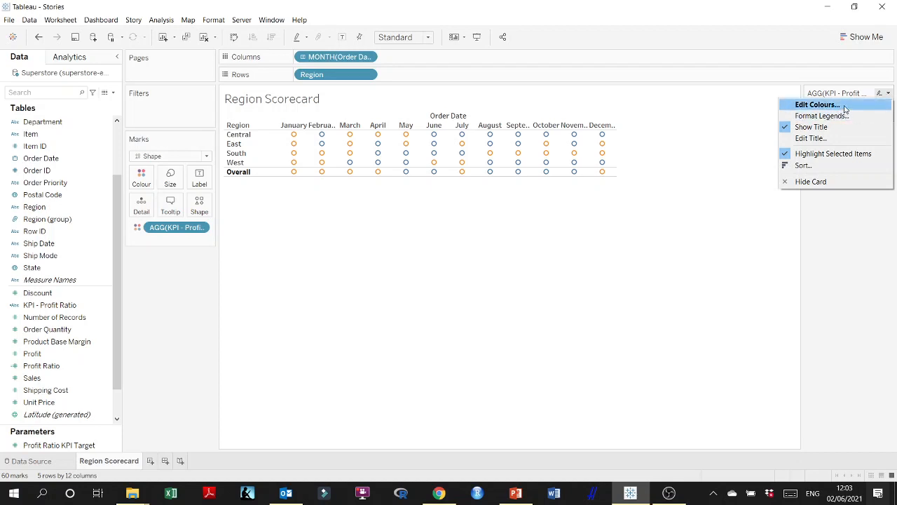
click(834, 260)
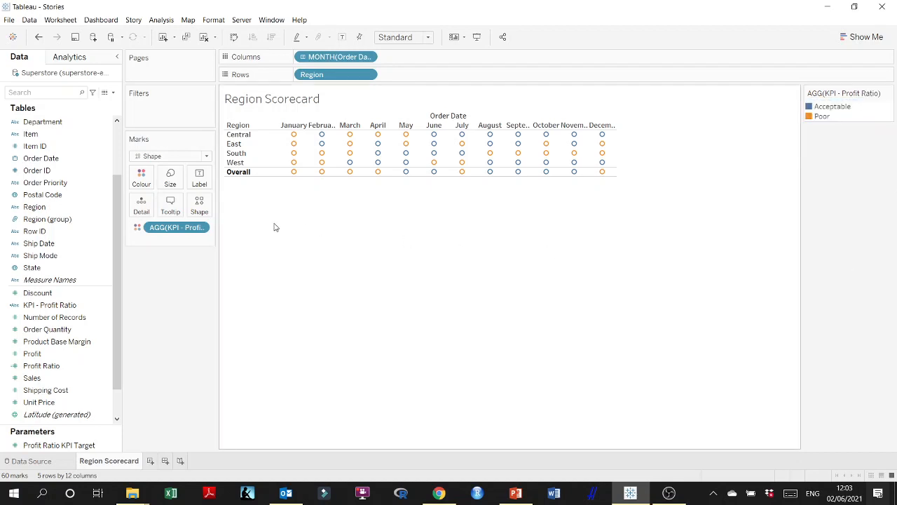
drag(174, 231, 199, 212)
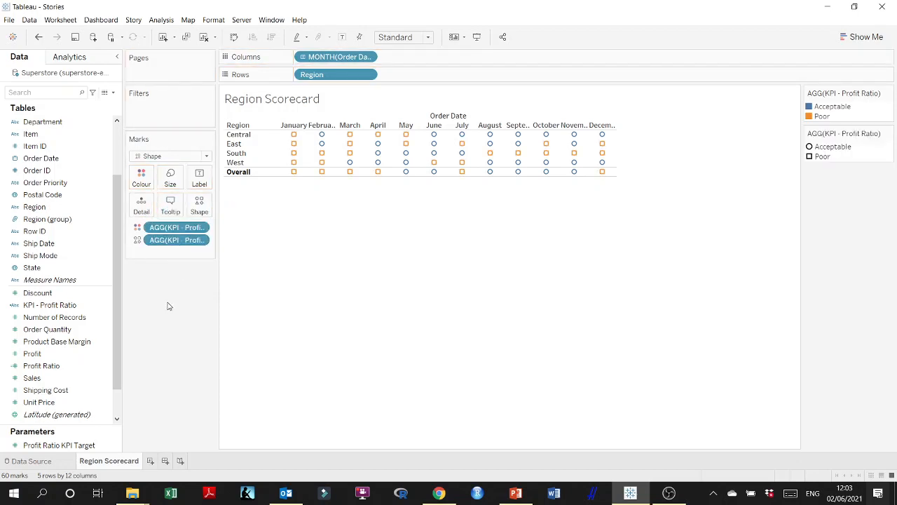
- Undo the shape and colour assignments back to the empty region-by-month table
key(ctrl+z)
key(ctrl+z)
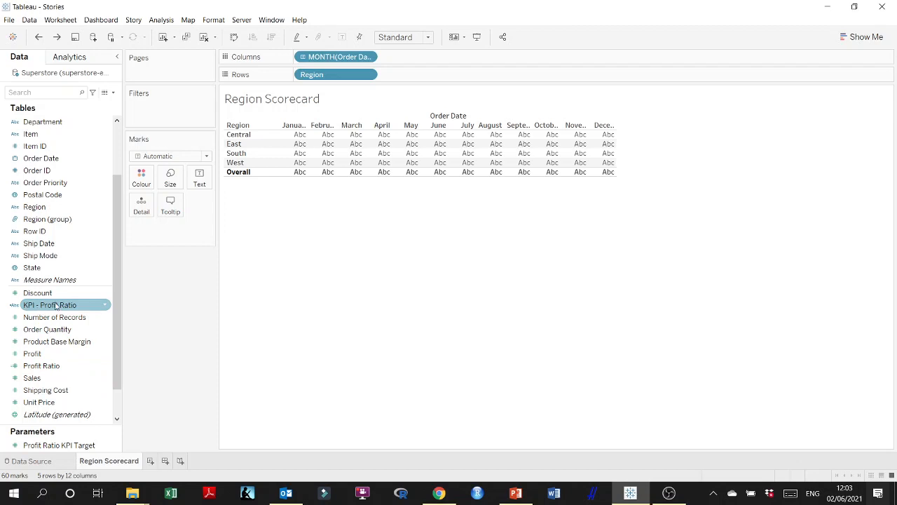
- Place KPI - Profit Ratio on the region-by-month table again and compare the view with the example on the slide
drag(49, 307, 350, 135)
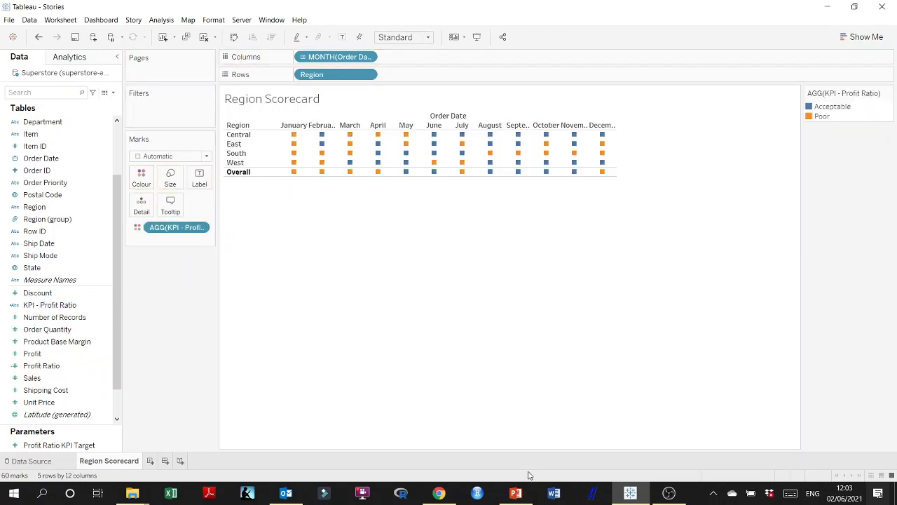
click(516, 492)
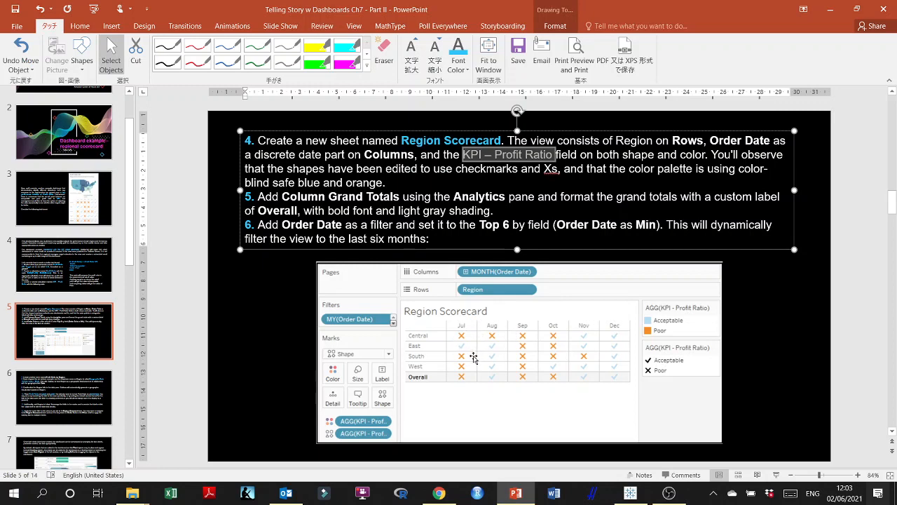
click(829, 13)
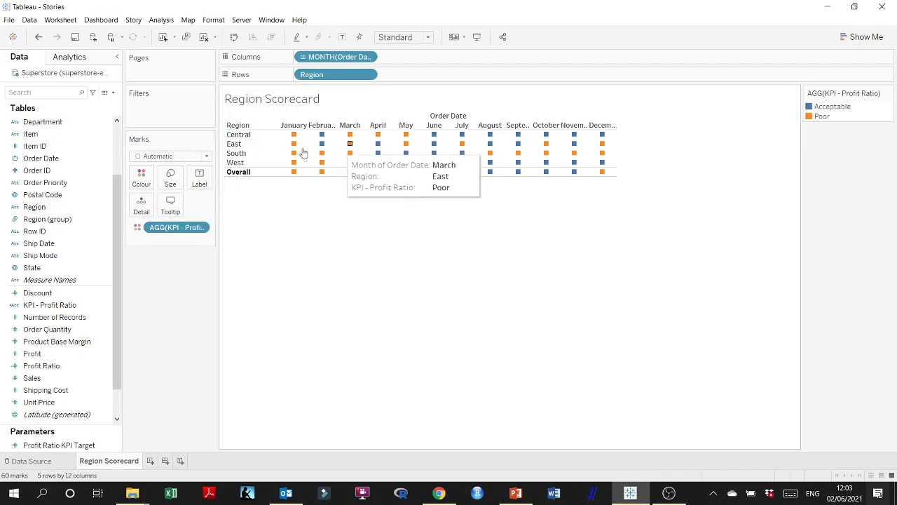
- Change the mark type to Shape, check the slide example, and assign KPI - Profit Ratio to shape as well as colour
click(208, 157)
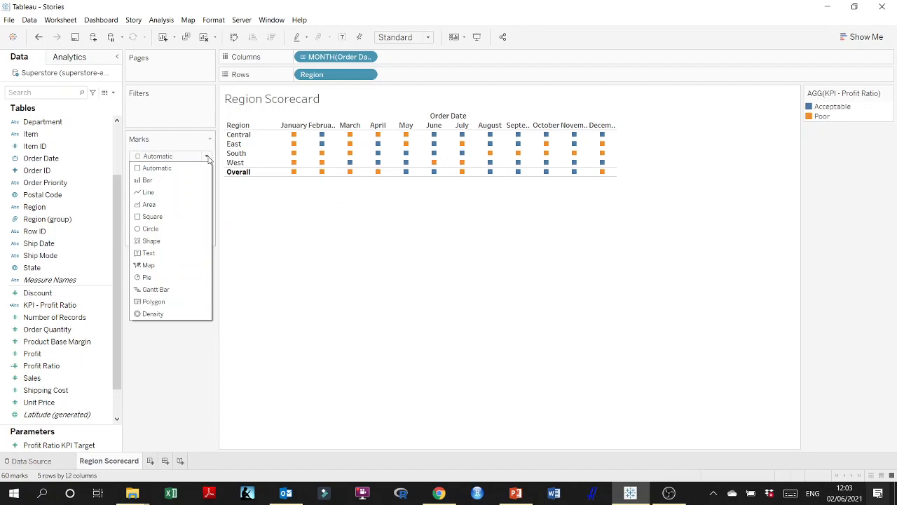
click(171, 241)
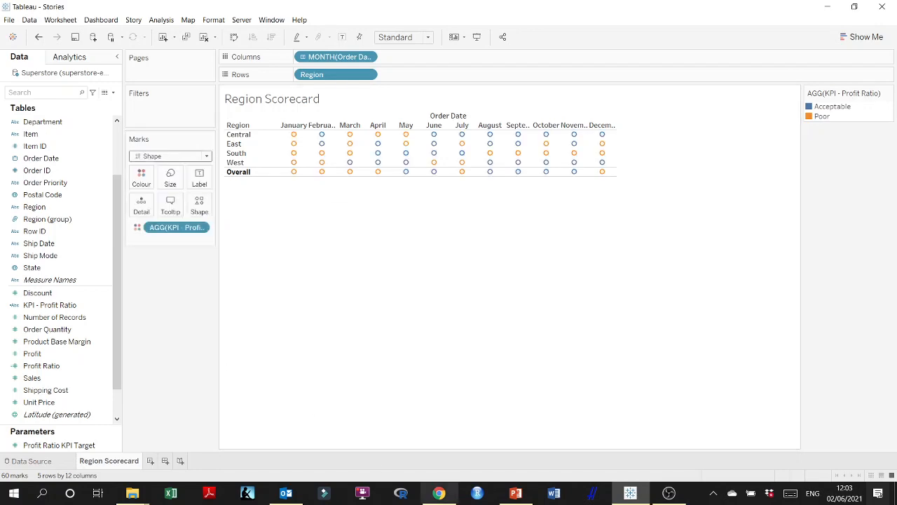
click(515, 493)
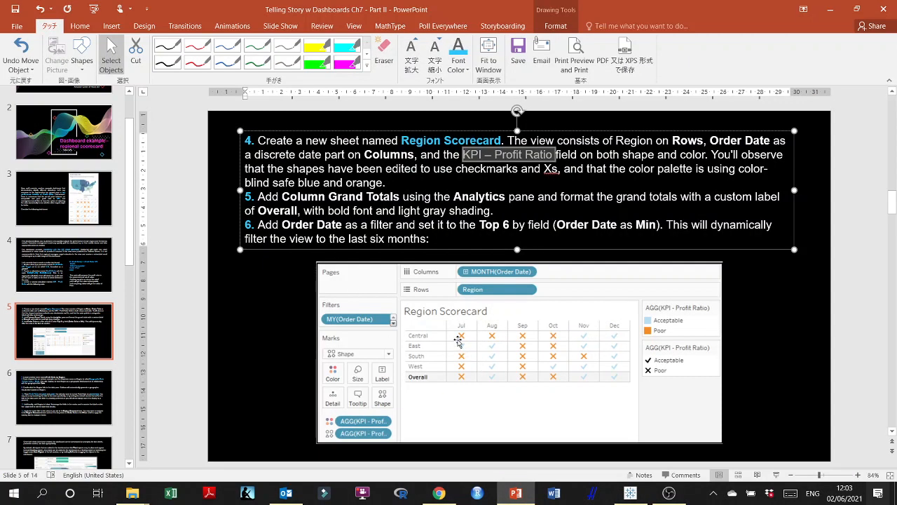
click(831, 10)
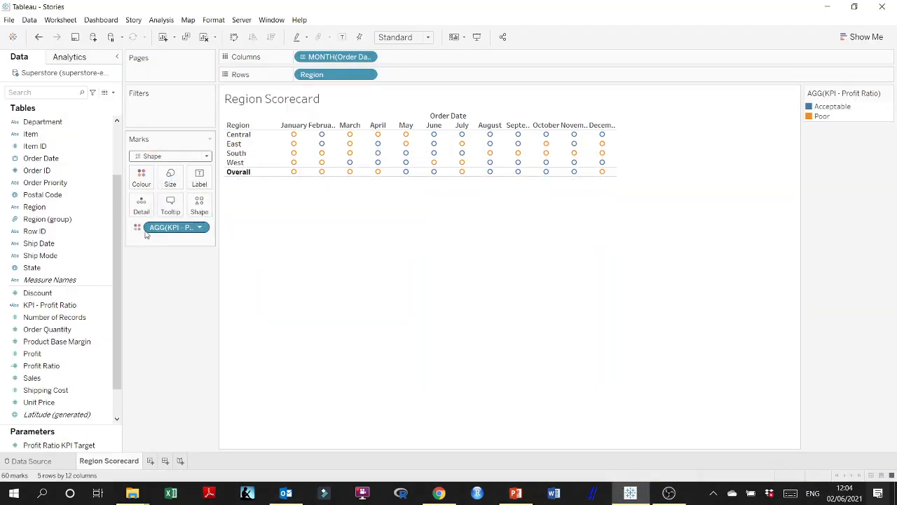
drag(168, 227, 197, 210)
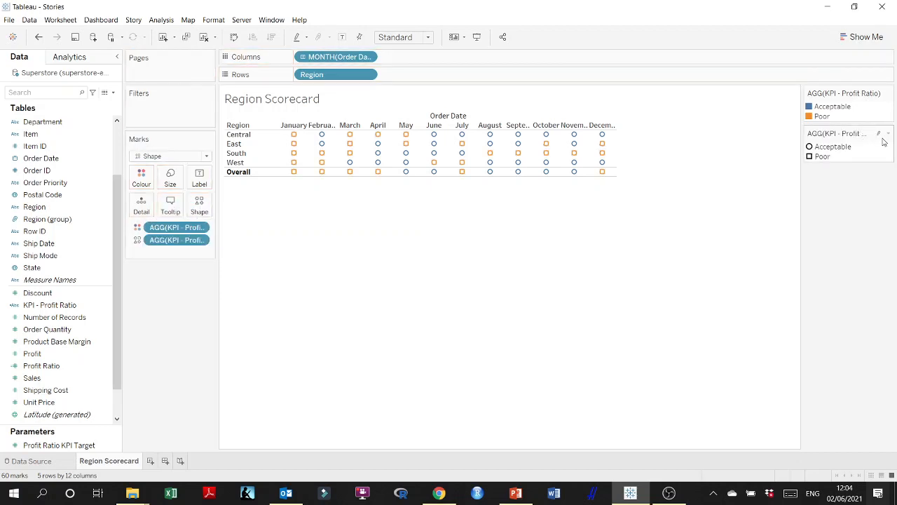
- Edit the KPI - Profit Ratio shapes with the KPI palette: green checkmark for Acceptable and red X for Poor
click(889, 133)
click(813, 145)
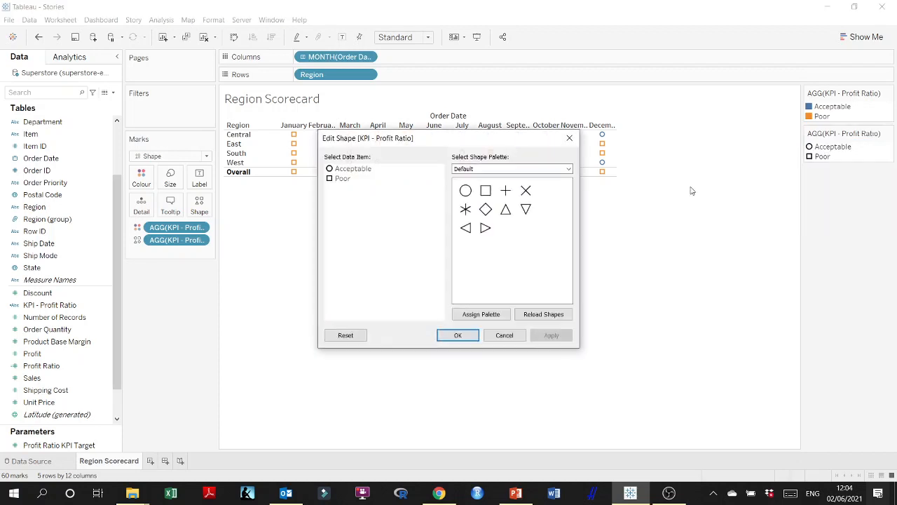
click(475, 170)
click(494, 229)
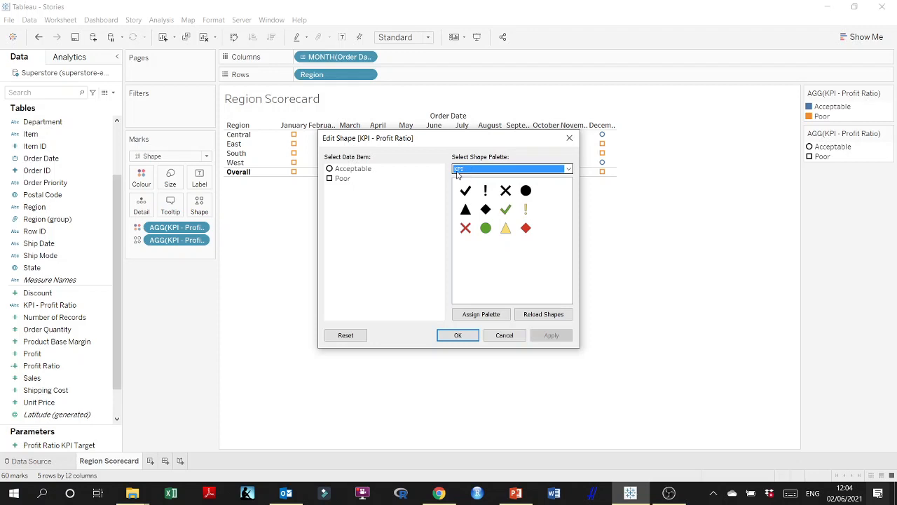
click(361, 169)
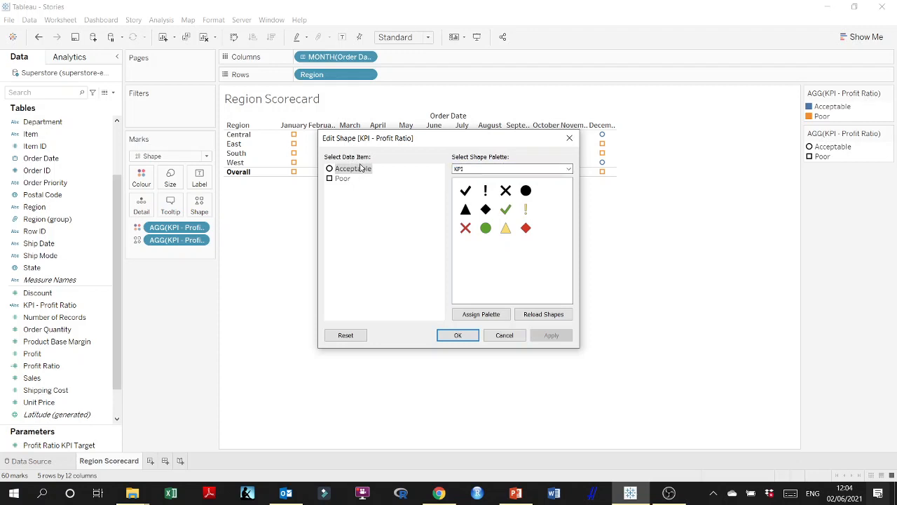
click(505, 210)
click(344, 181)
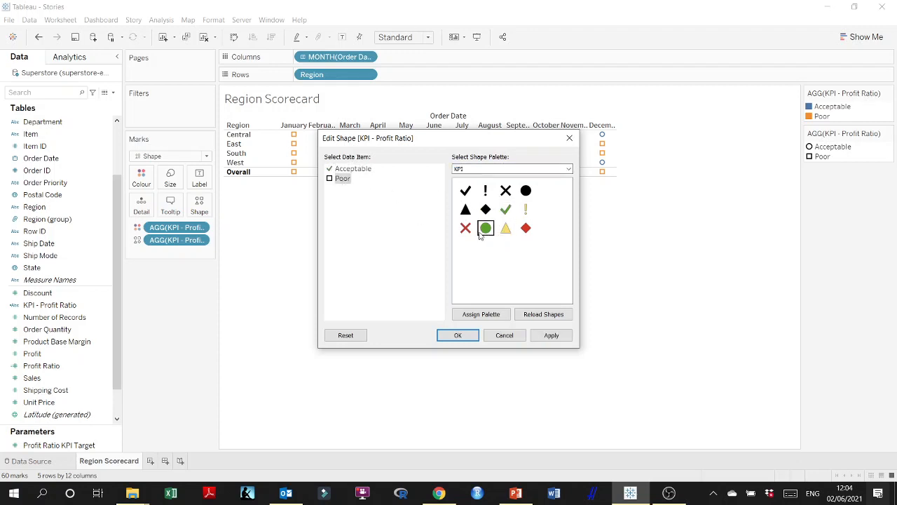
click(561, 337)
click(458, 335)
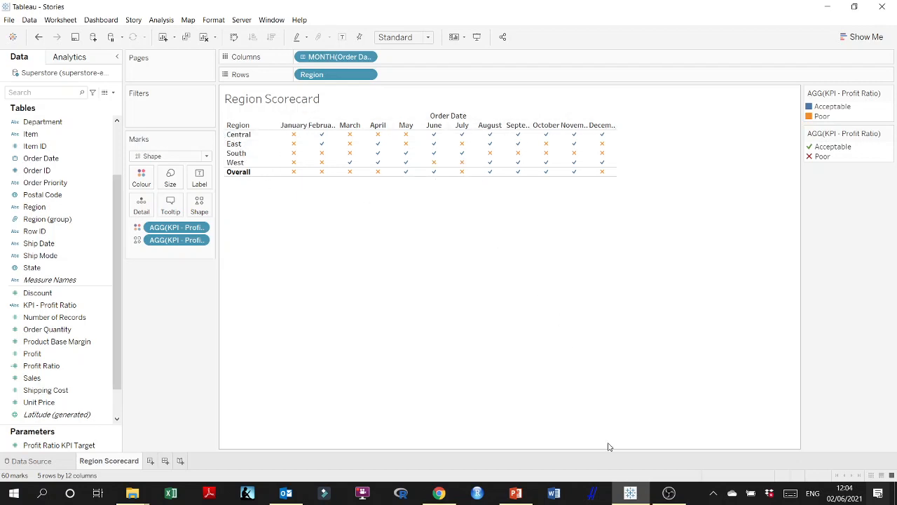
- Review the slide's Order Date filter instruction and change Order Date on Columns to the continuous month
click(629, 494)
click(516, 493)
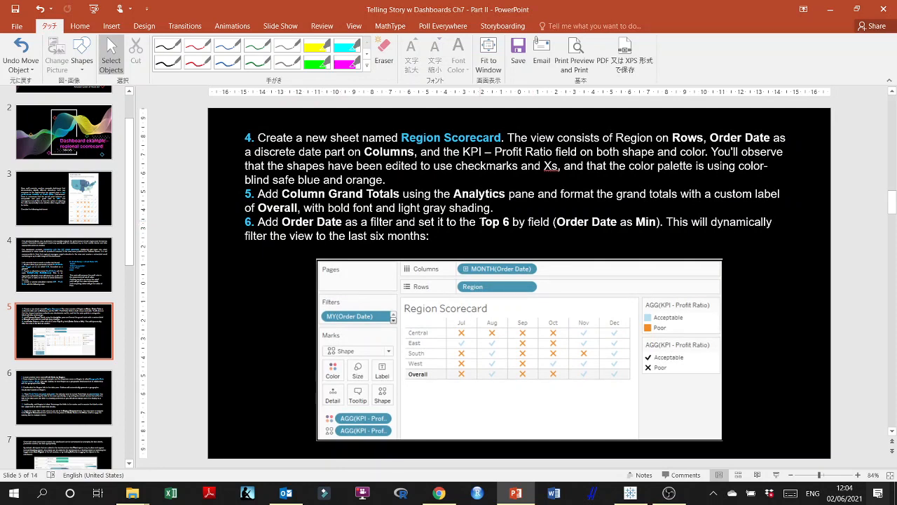
click(830, 9)
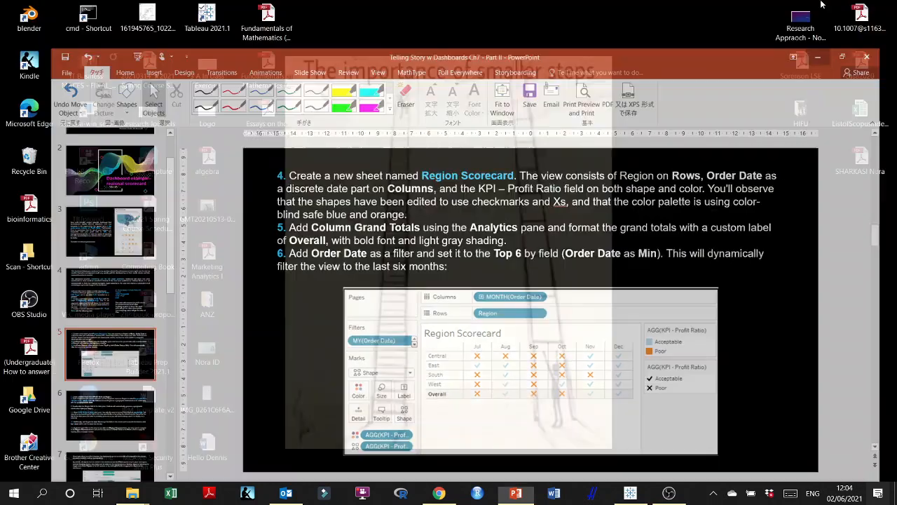
click(631, 493)
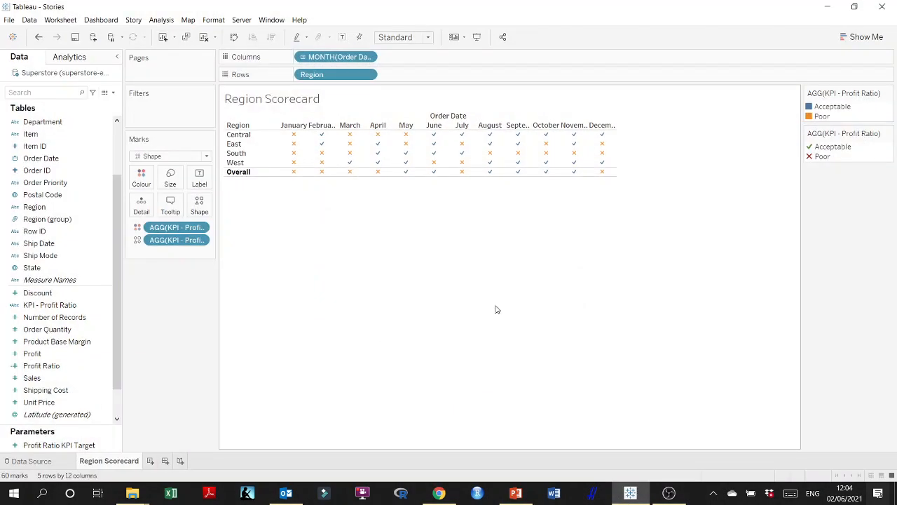
click(367, 57)
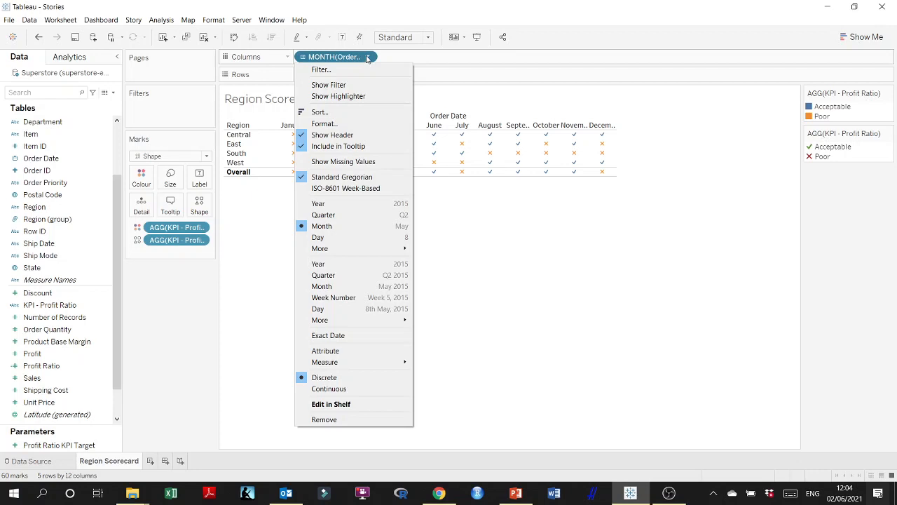
click(343, 286)
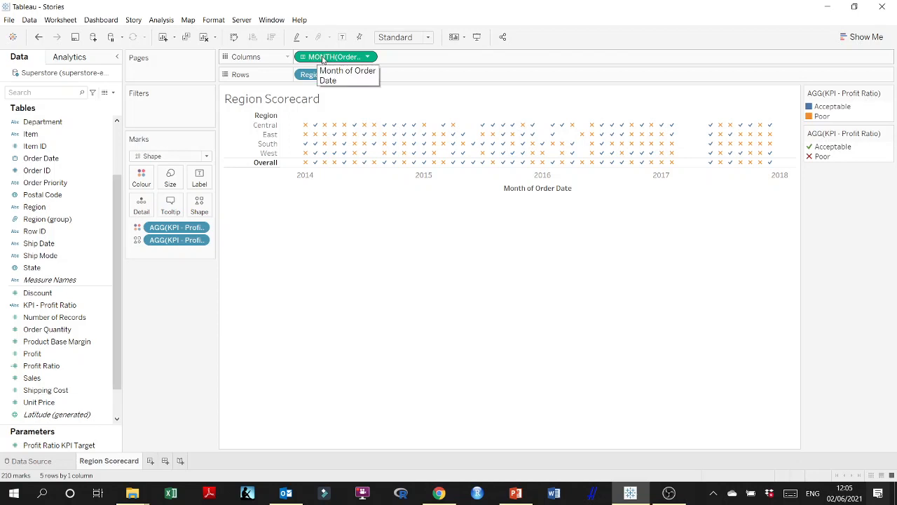
- Set up a relative date filter on Order Date covering the last 6 months, without an anchor date
drag(322, 59, 162, 110)
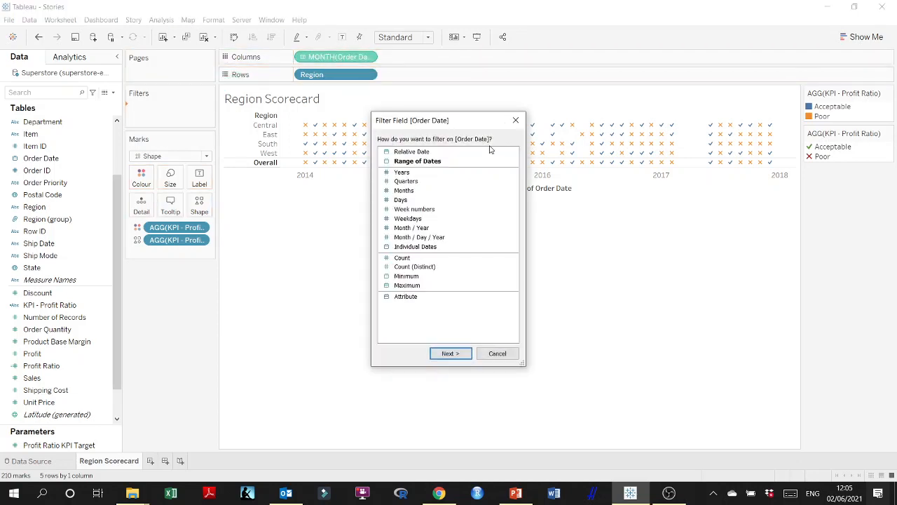
click(417, 151)
click(455, 354)
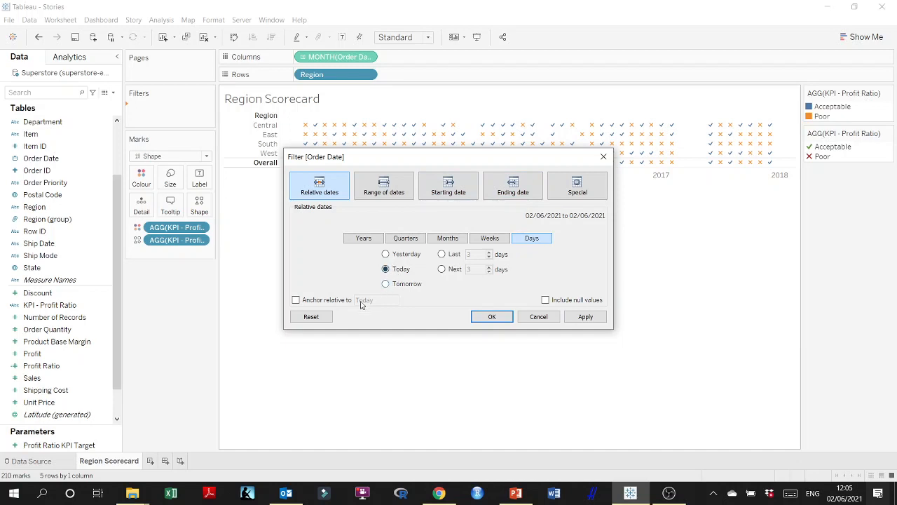
click(295, 299)
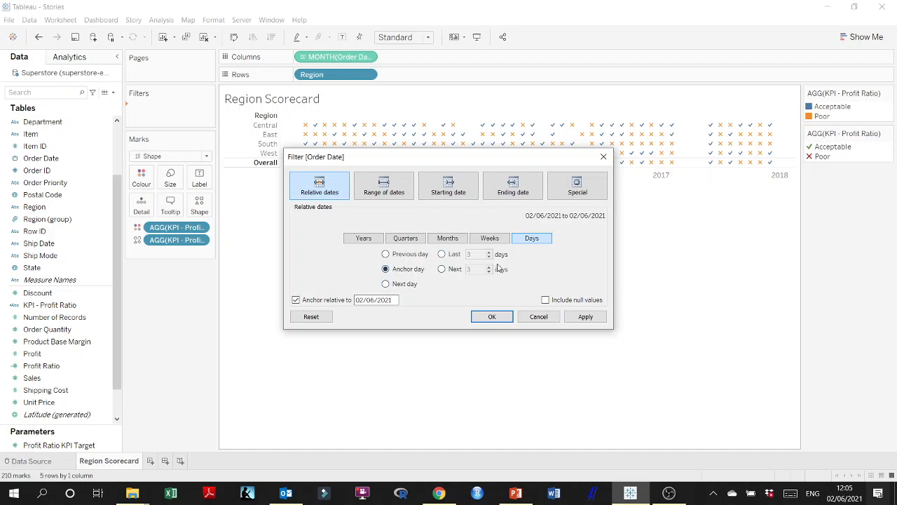
click(447, 238)
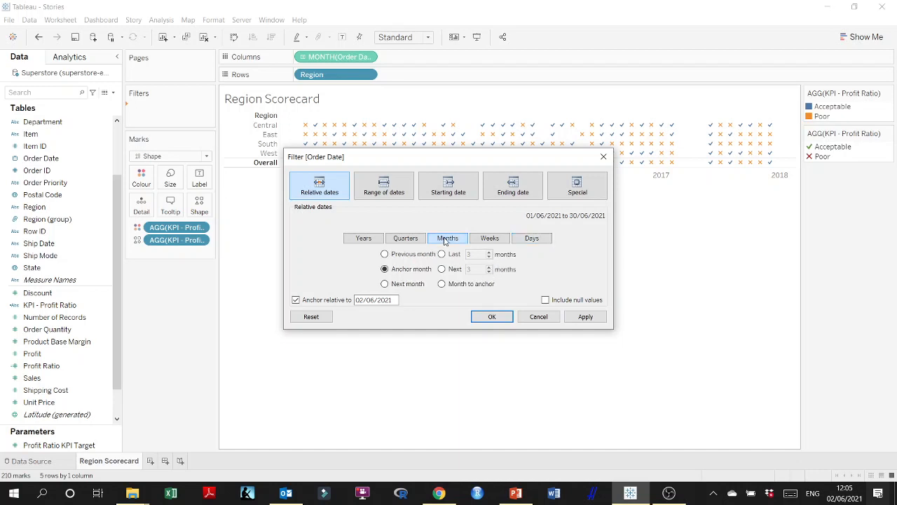
click(295, 300)
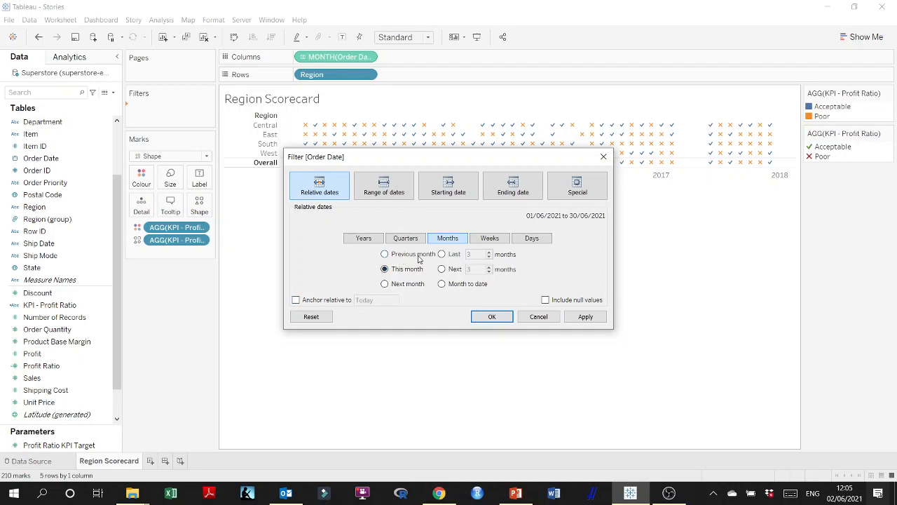
click(385, 254)
click(443, 254)
click(489, 251)
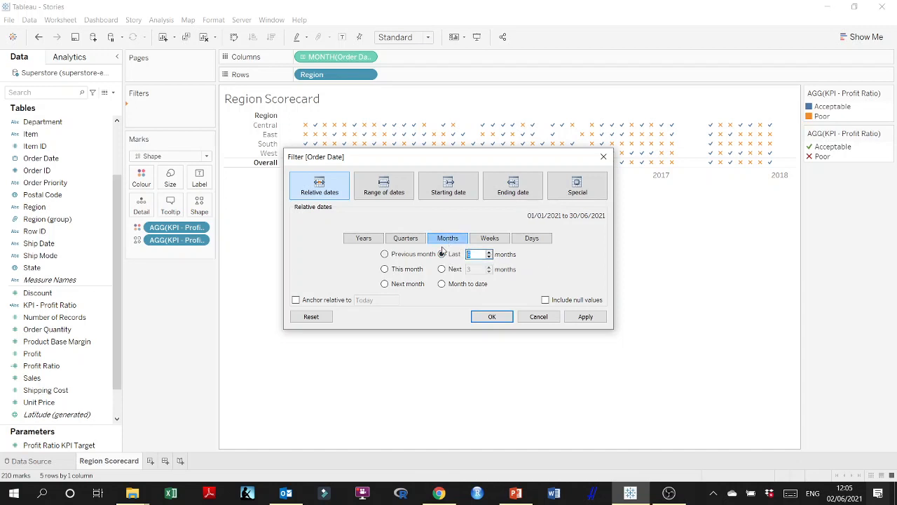
- Set the relative Order Date filter to the last 2 quarters and apply it
click(405, 238)
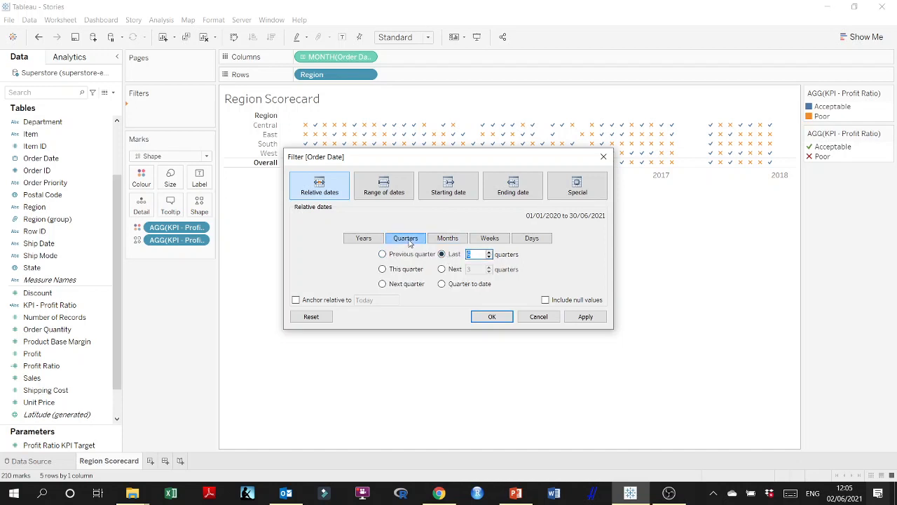
click(488, 257)
click(585, 316)
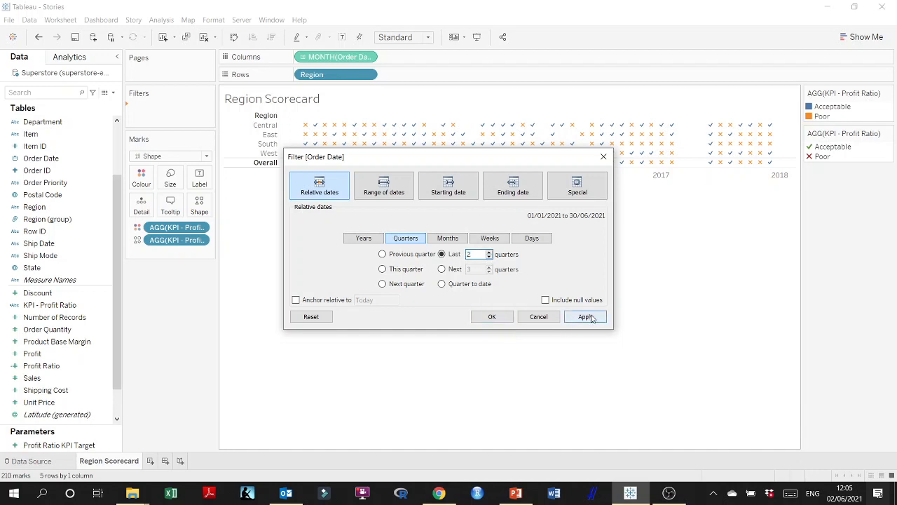
click(495, 317)
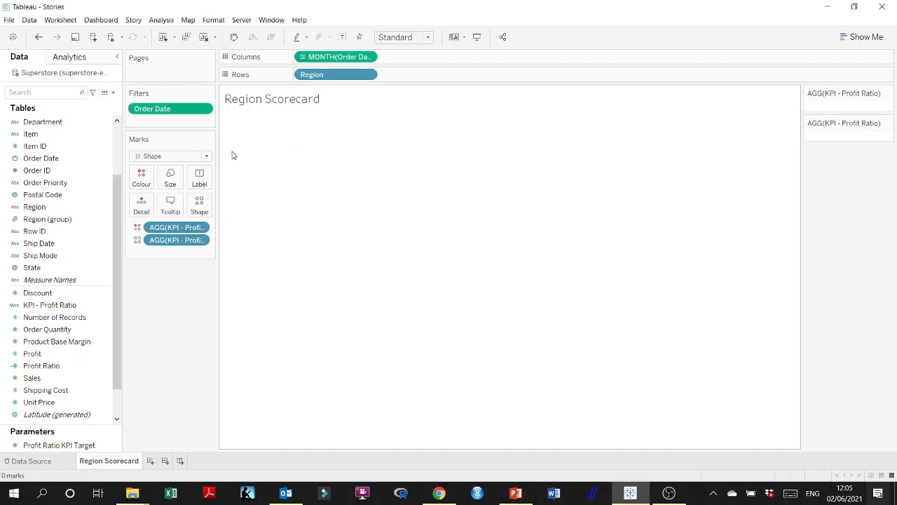
- Try a range of recent months in the Order Date filter and undo the filter
click(205, 109)
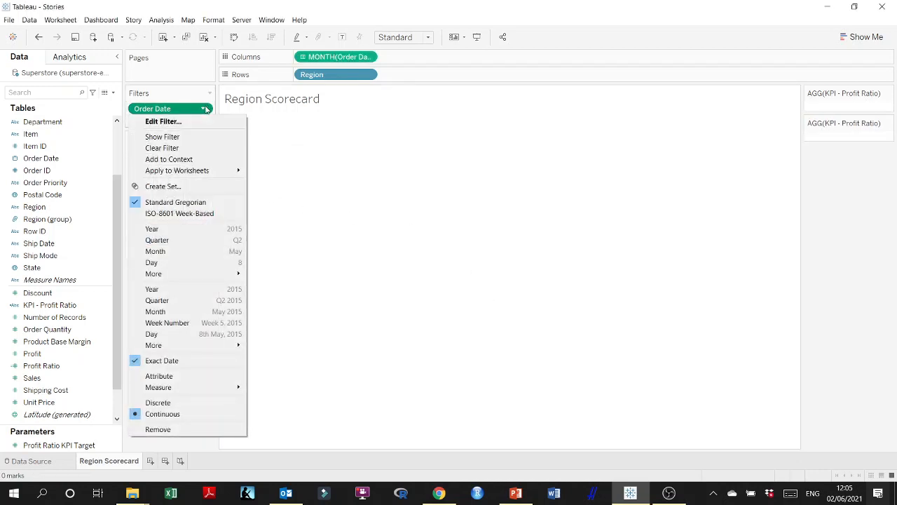
click(184, 120)
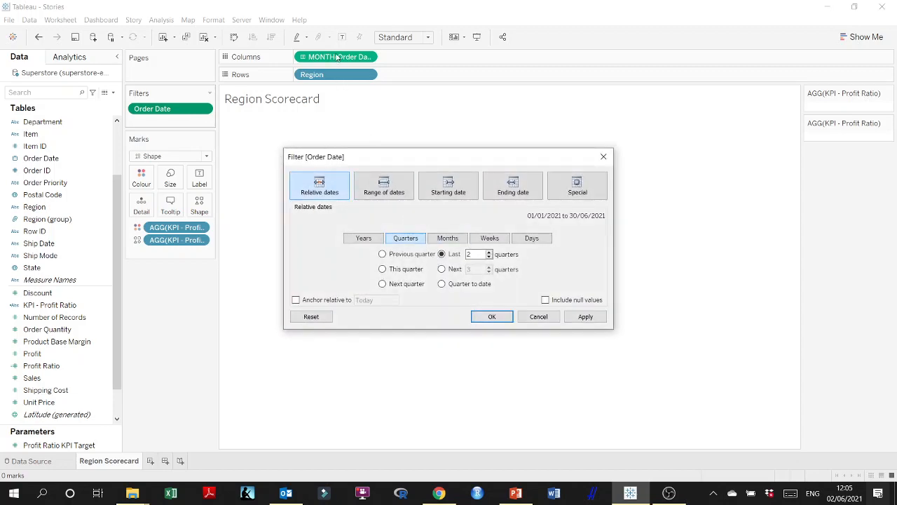
click(452, 241)
click(490, 252)
click(489, 253)
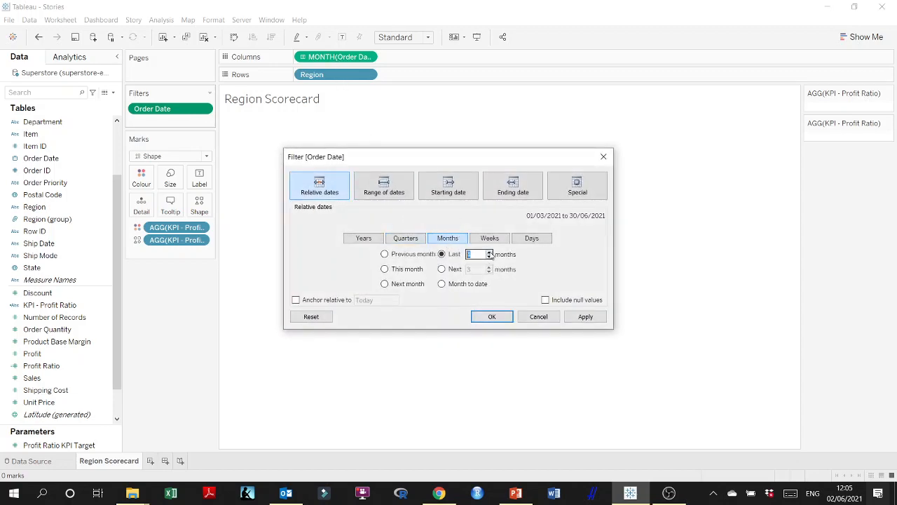
click(494, 316)
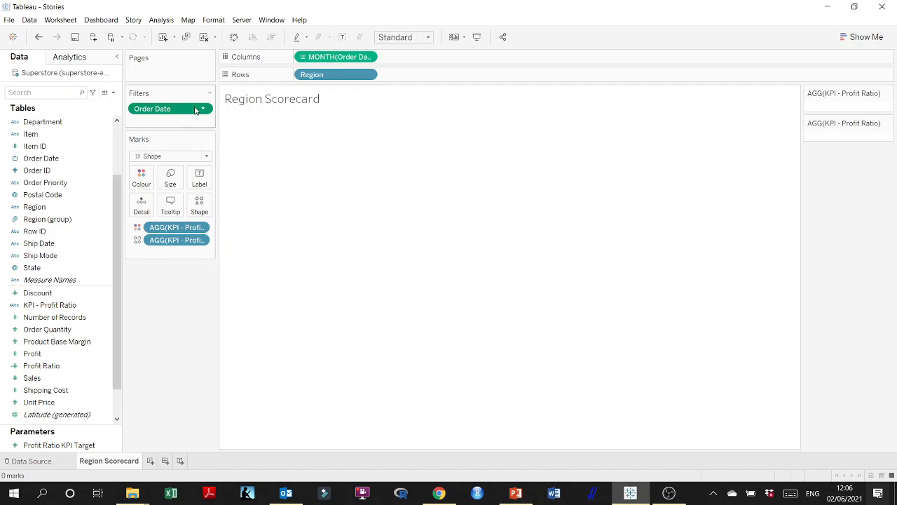
key(ctrl+z)
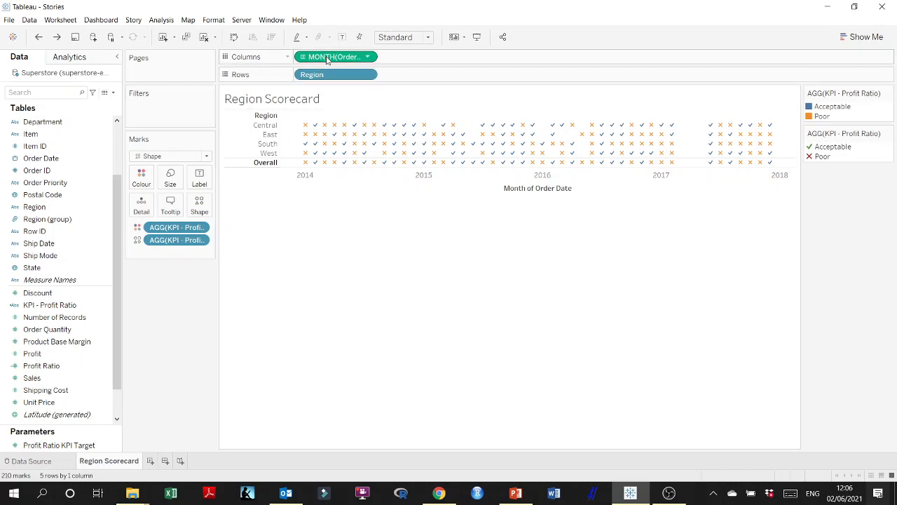
drag(323, 57, 174, 117)
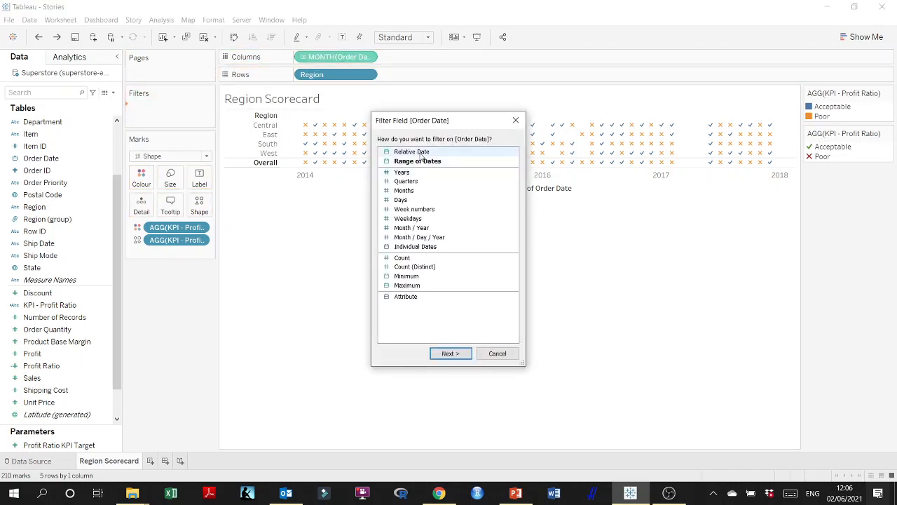
click(421, 152)
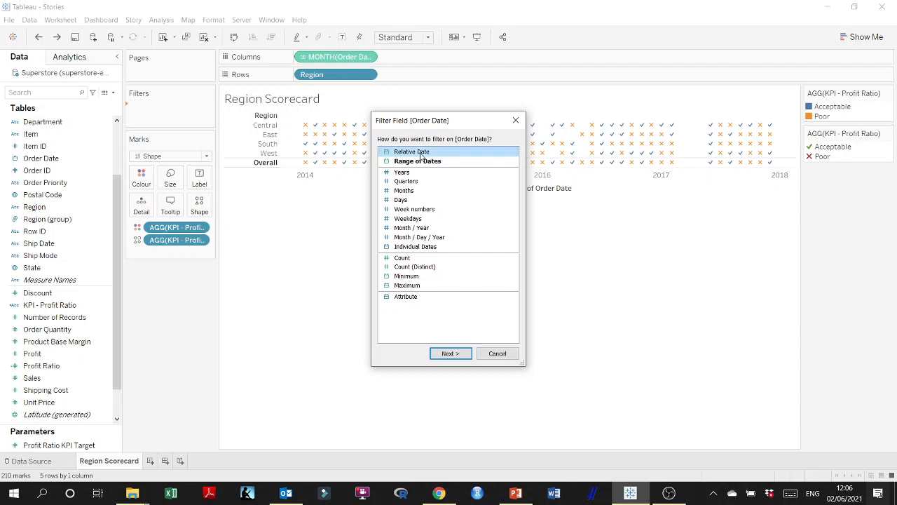
click(449, 354)
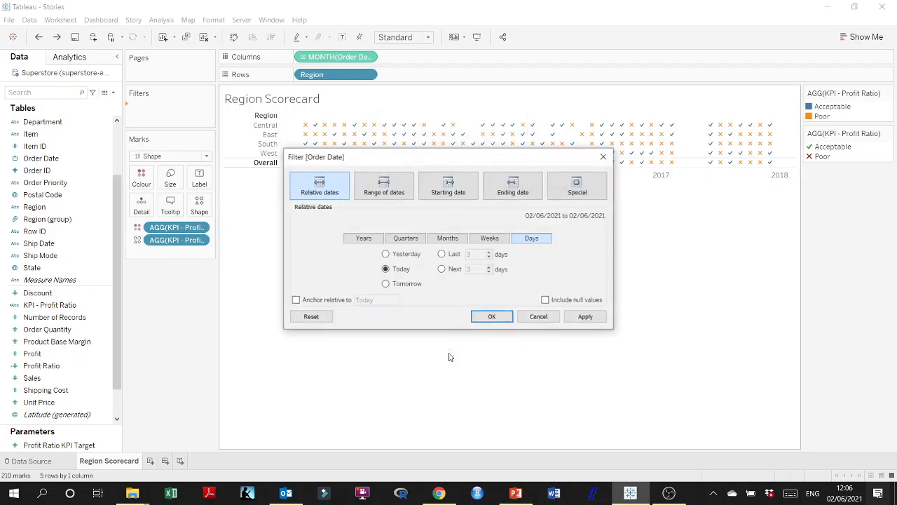
click(450, 239)
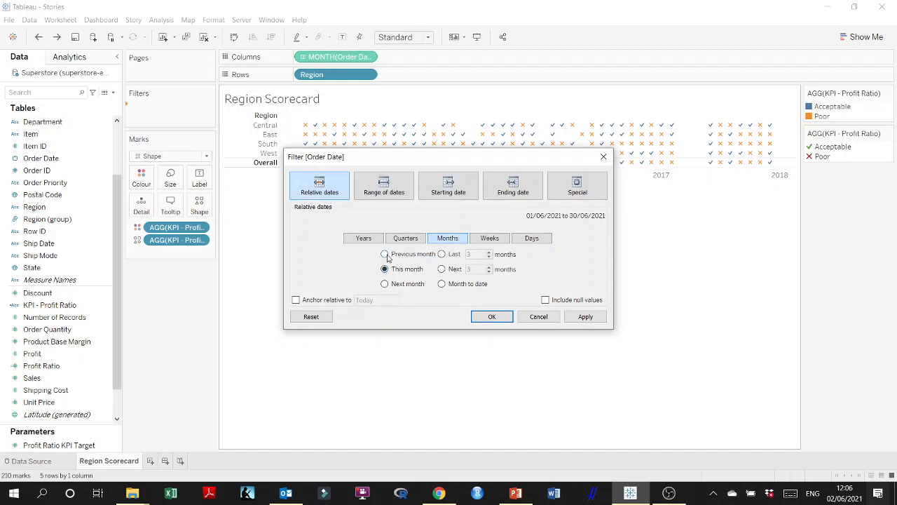
click(442, 254)
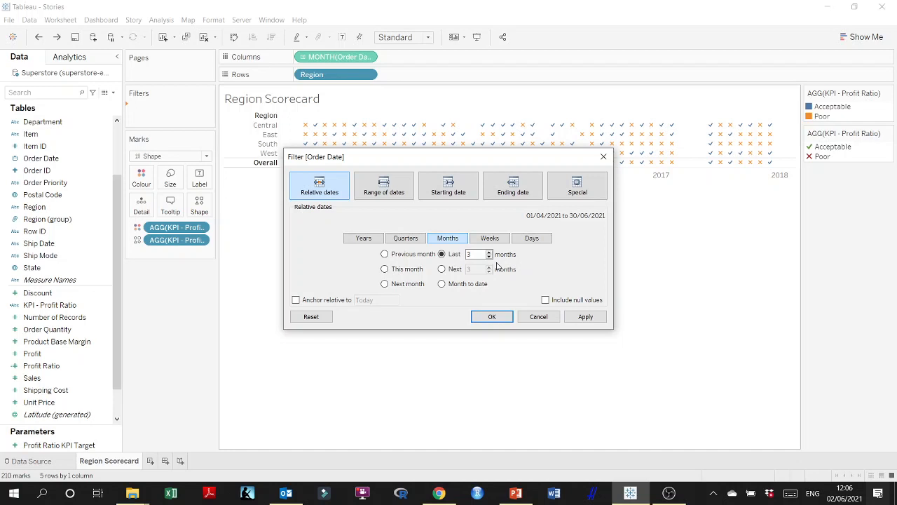
click(844, 493)
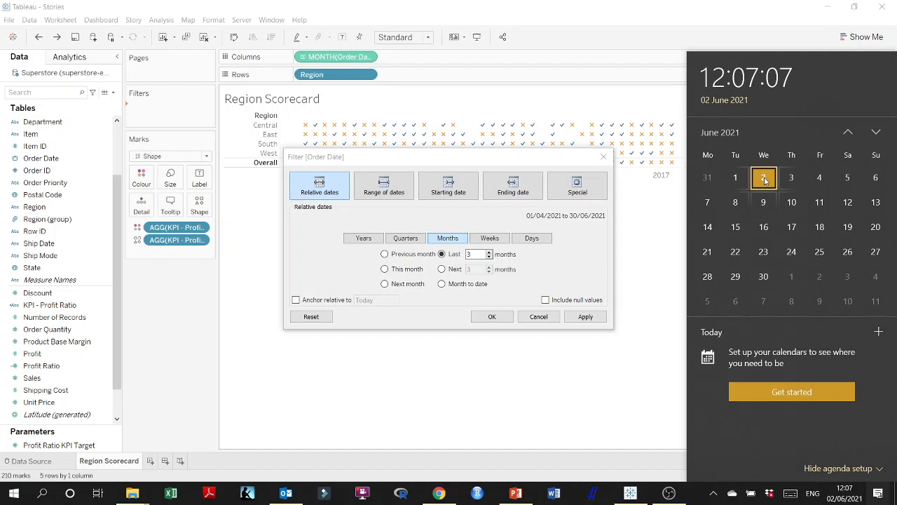
click(606, 159)
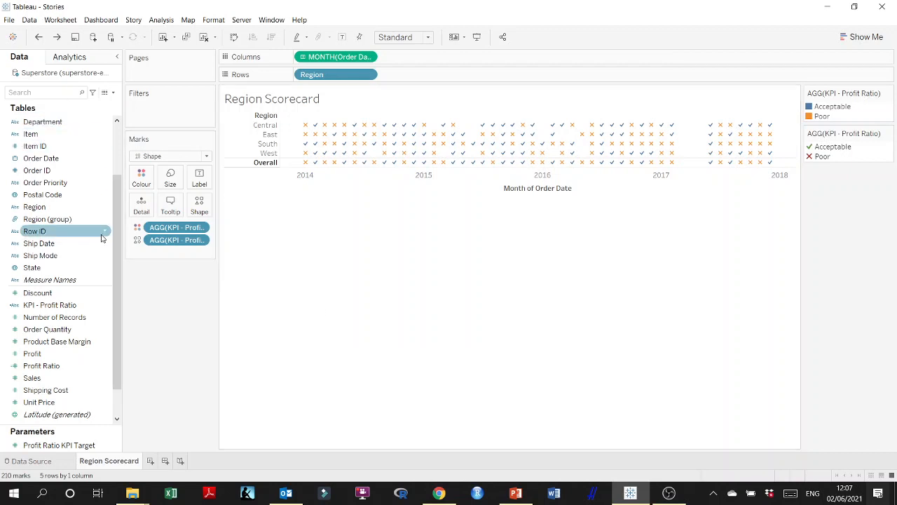
- Examine the Order Date column in the Superstore data source by sorting the records from the earliest date
click(49, 460)
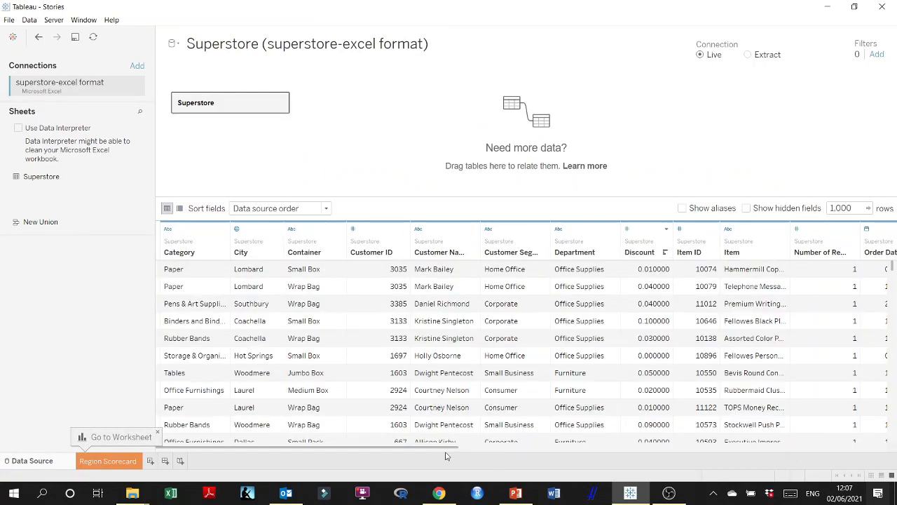
drag(436, 447, 603, 451)
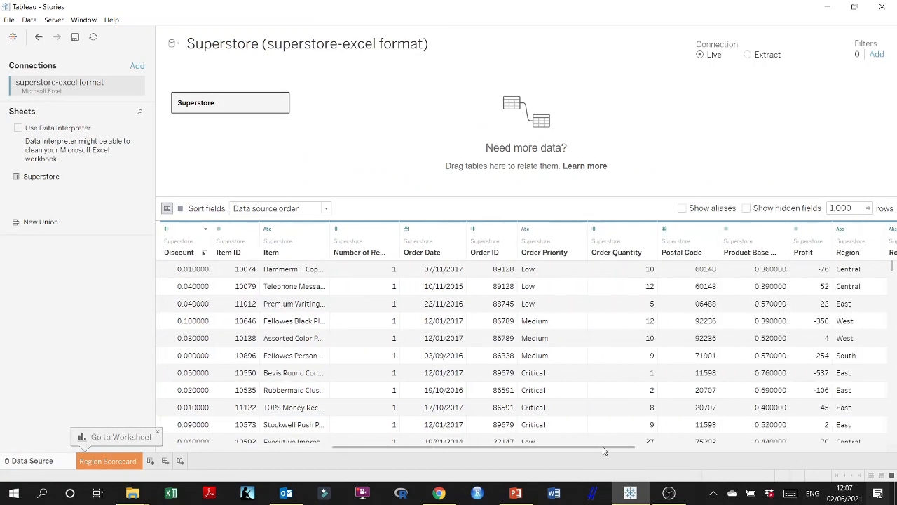
click(441, 252)
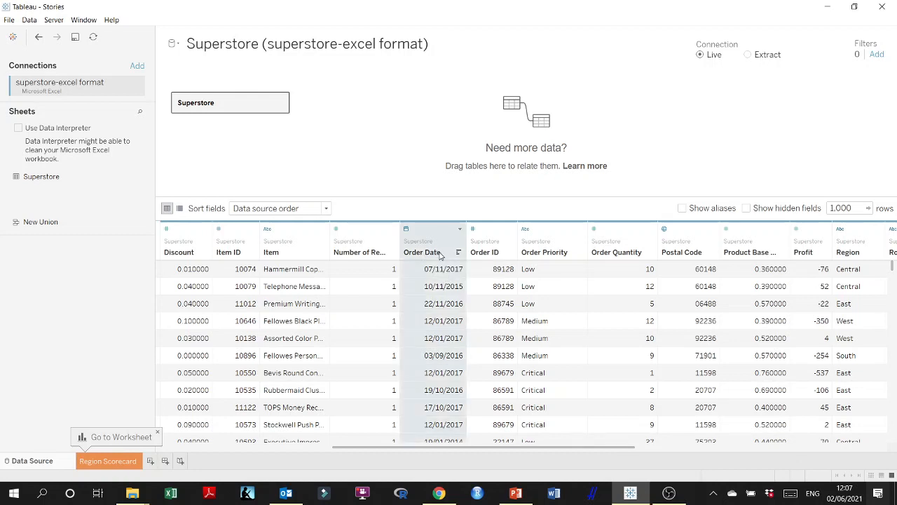
click(458, 252)
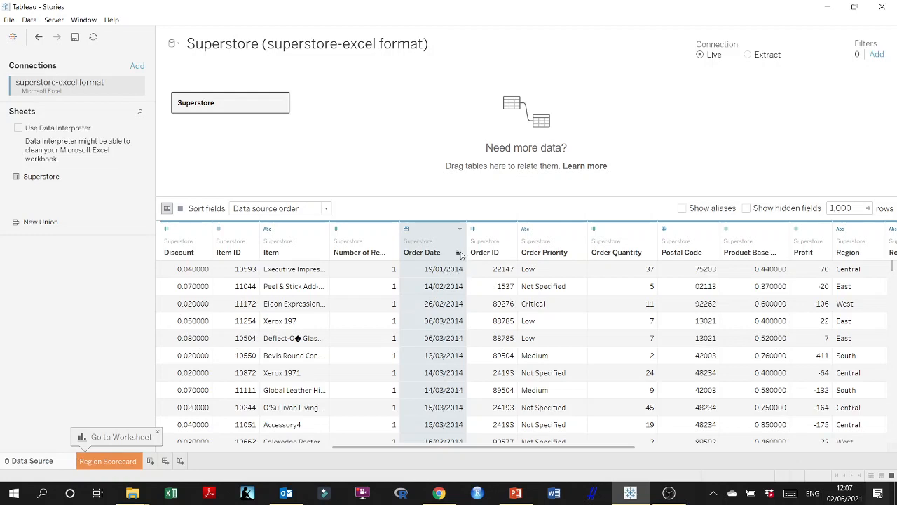
- Sort the Superstore records from the latest Order Date to check the final dates, and return to the Region Scorecard sheet
click(458, 253)
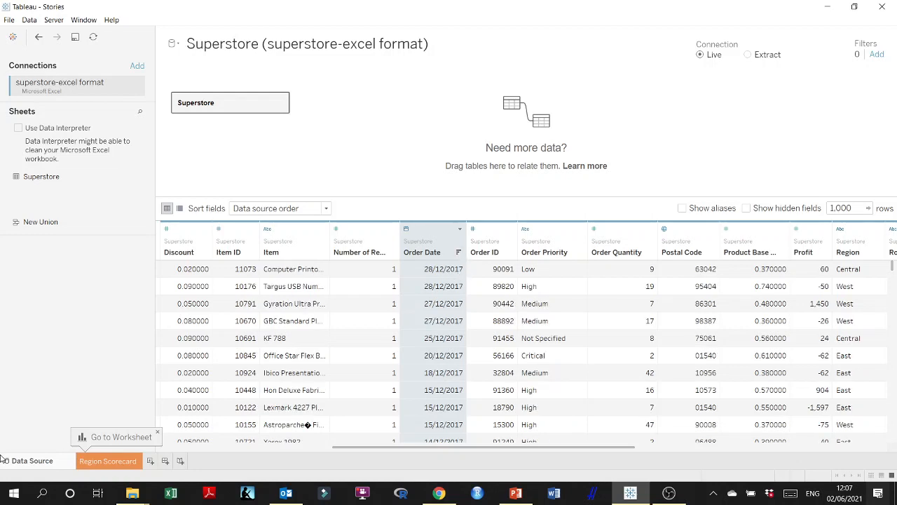
click(166, 461)
click(122, 462)
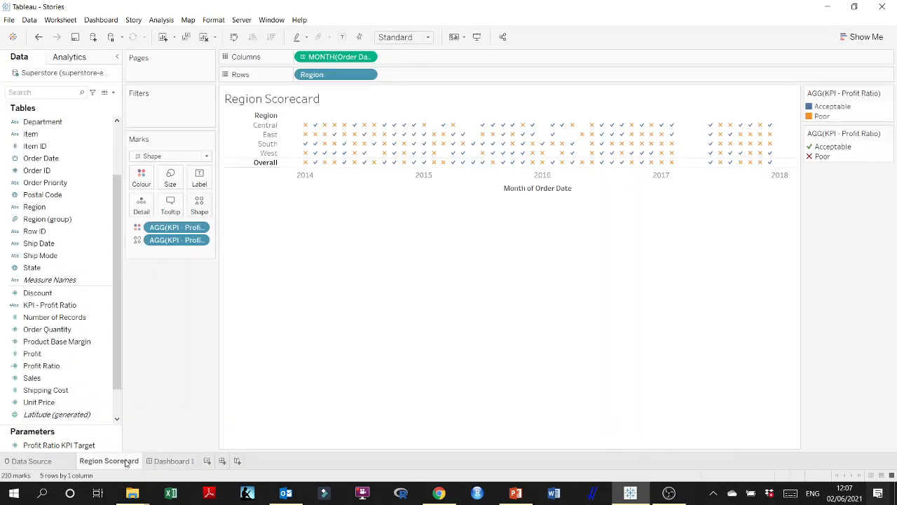
- Change the Order Date on Columns to the discrete Month date part
click(367, 57)
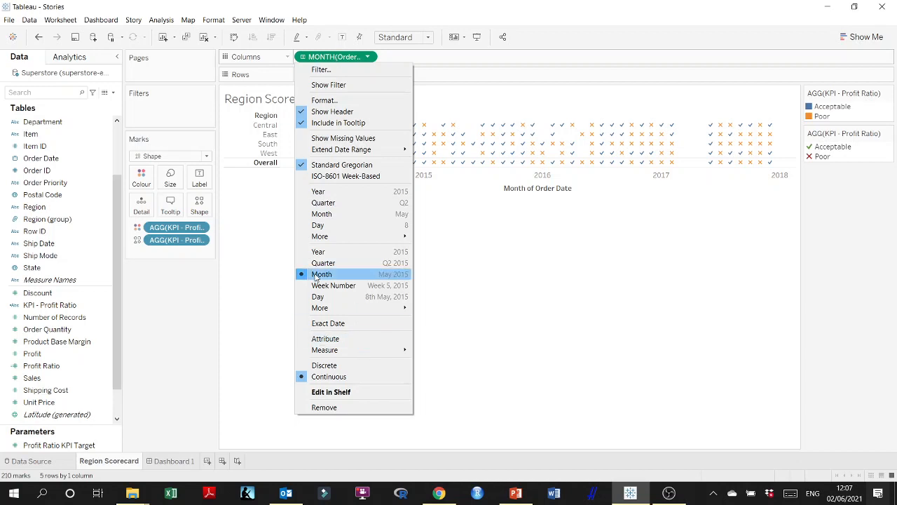
click(324, 216)
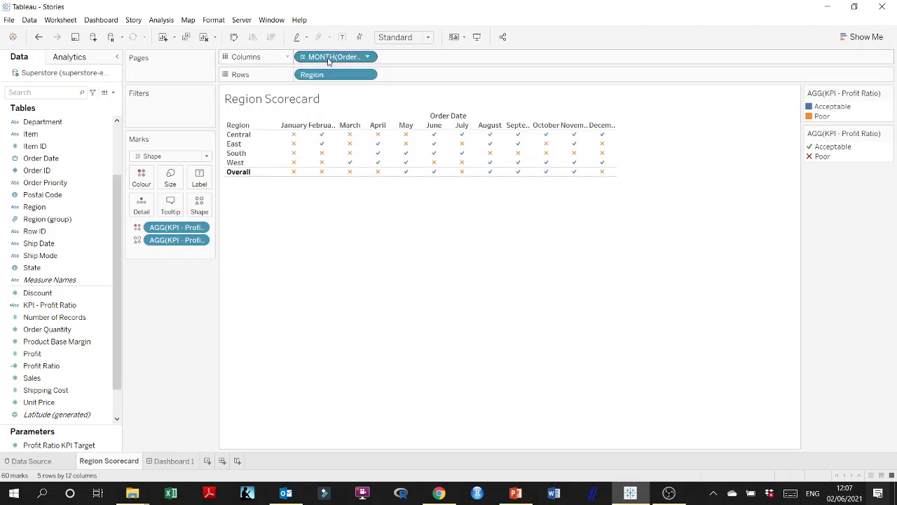
drag(328, 61, 181, 114)
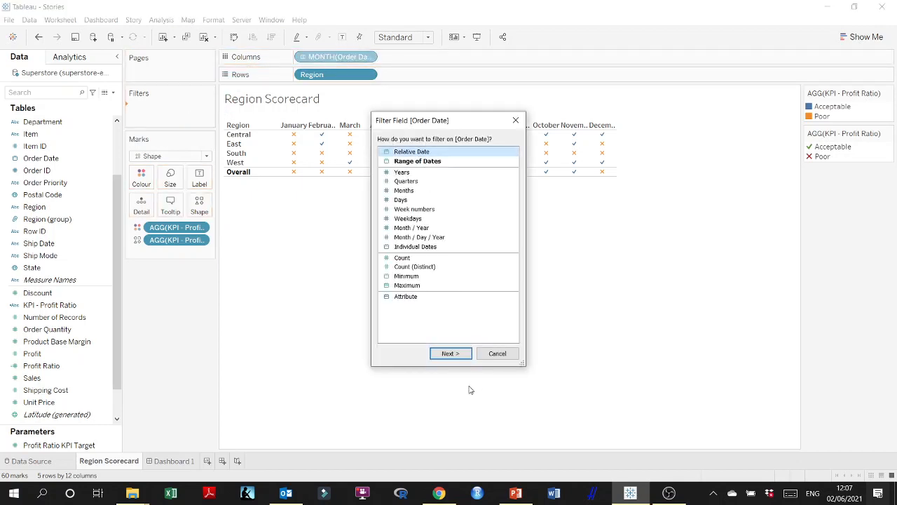
click(455, 354)
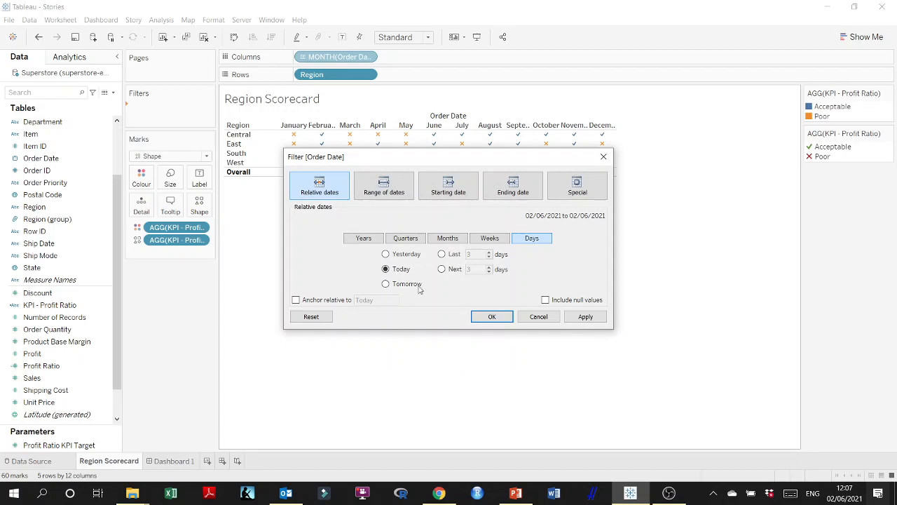
click(447, 238)
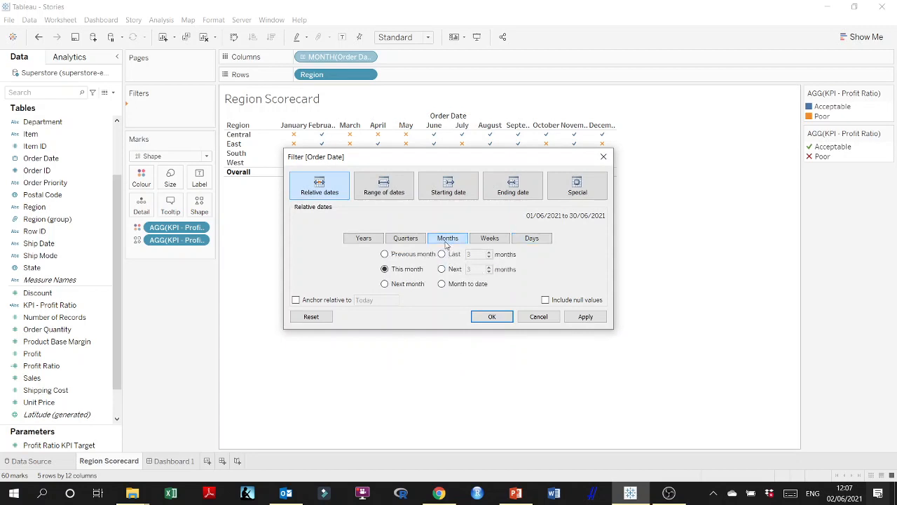
click(296, 300)
click(375, 300)
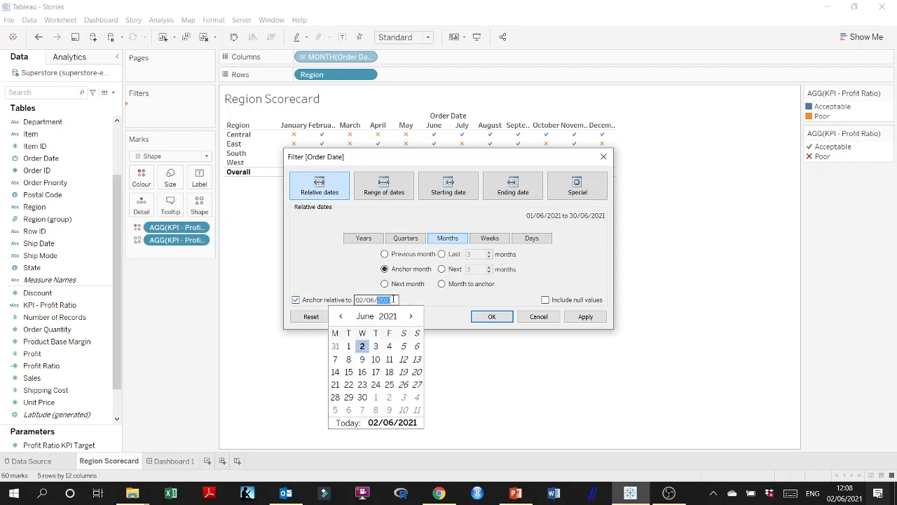
click(377, 300)
click(316, 283)
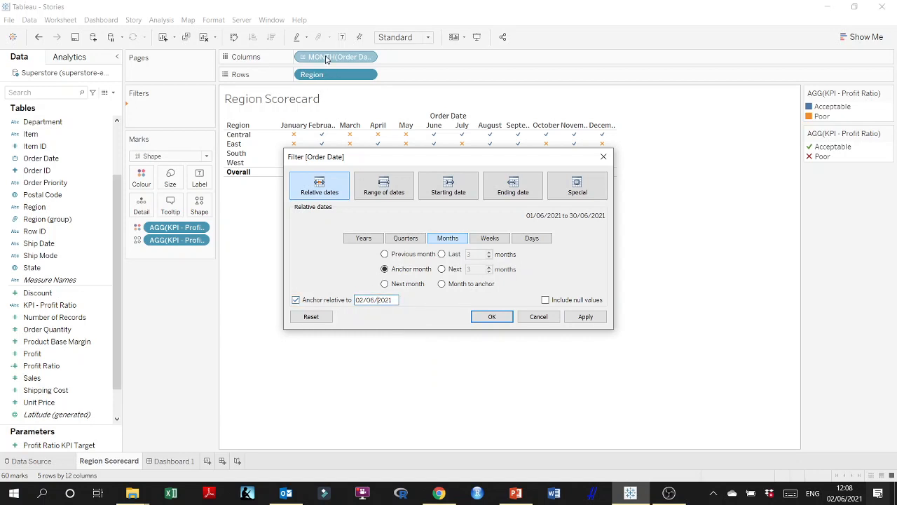
click(539, 316)
- Add an Order Date filter by Months and limit it by field to the Bottom 6
drag(330, 58, 166, 108)
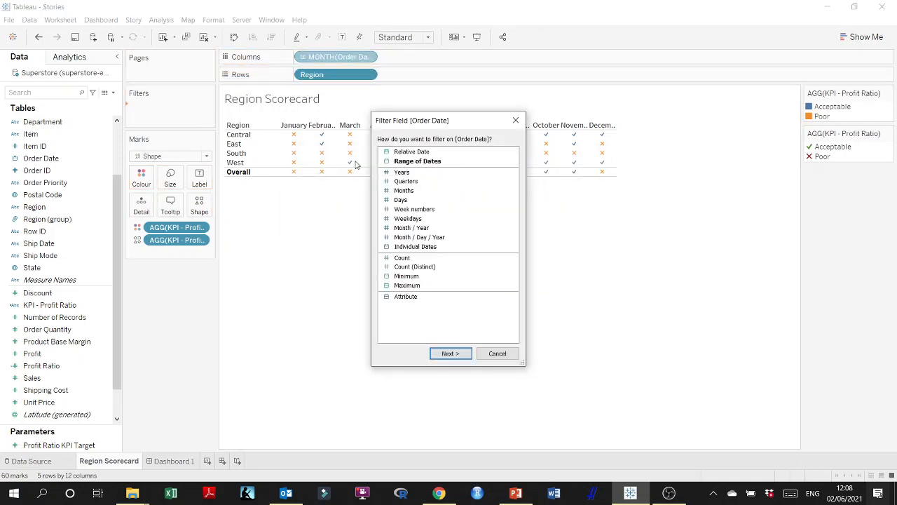
click(416, 191)
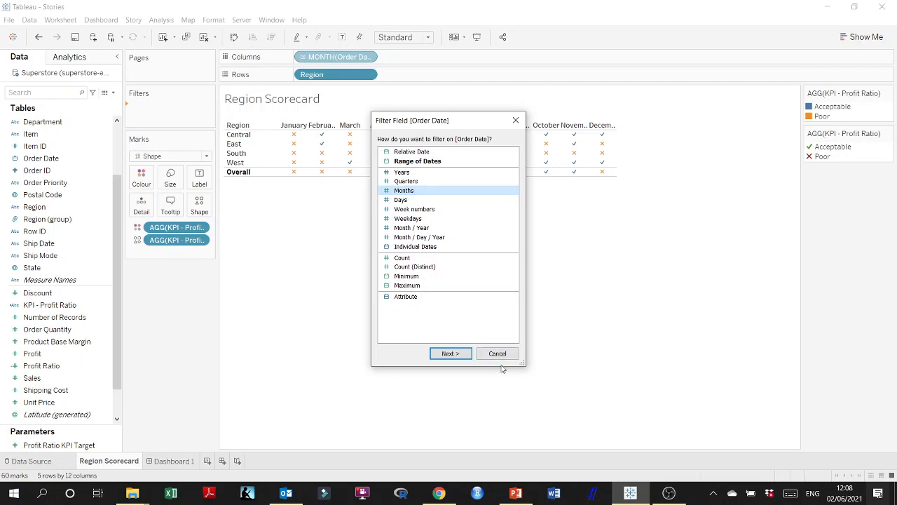
click(457, 354)
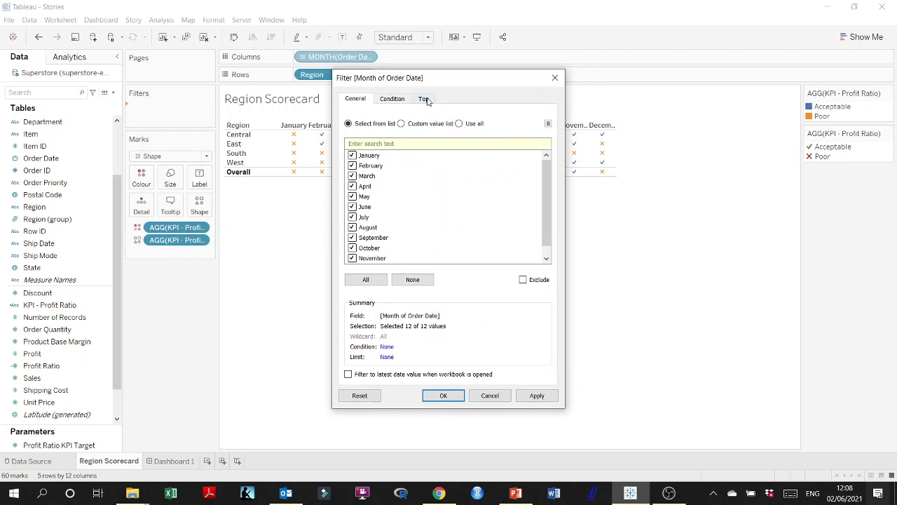
click(426, 100)
click(363, 129)
click(379, 139)
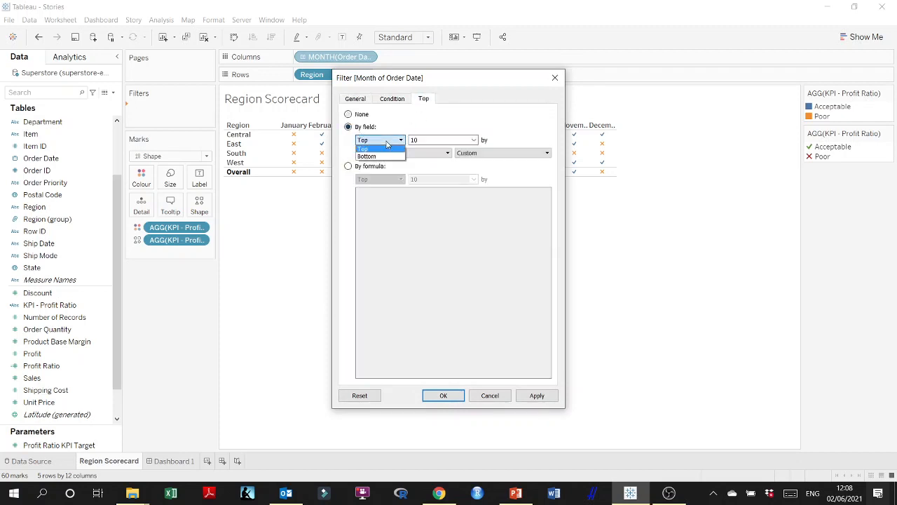
click(379, 155)
double_click(439, 140)
text(6)
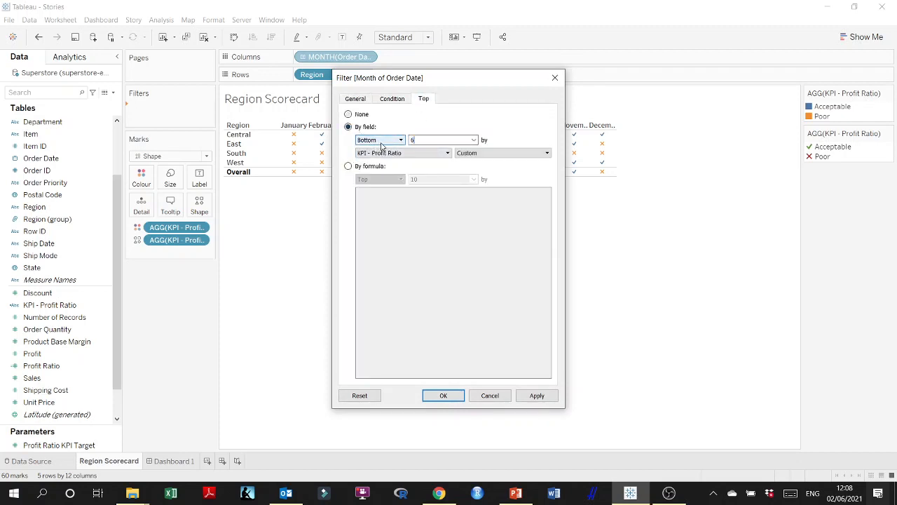
- Base the month filter's limit on the Minimum of Order Date and apply the filter
click(416, 156)
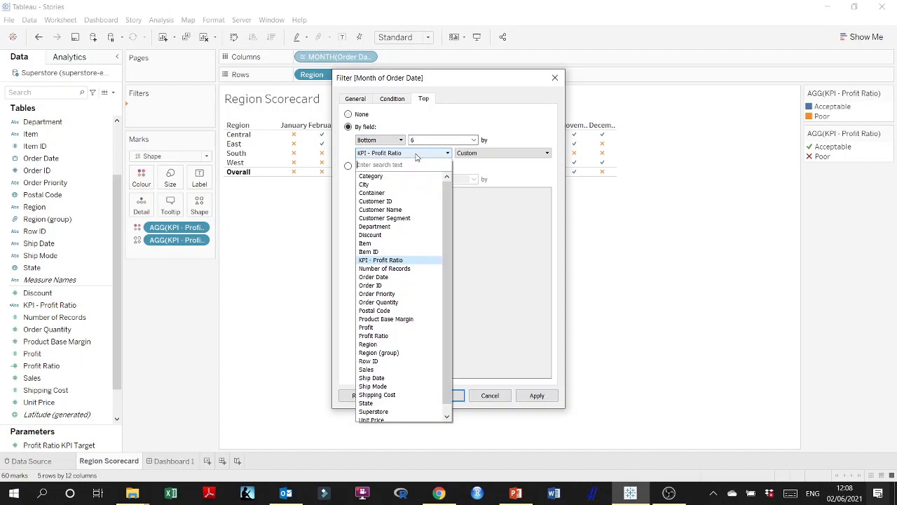
click(405, 278)
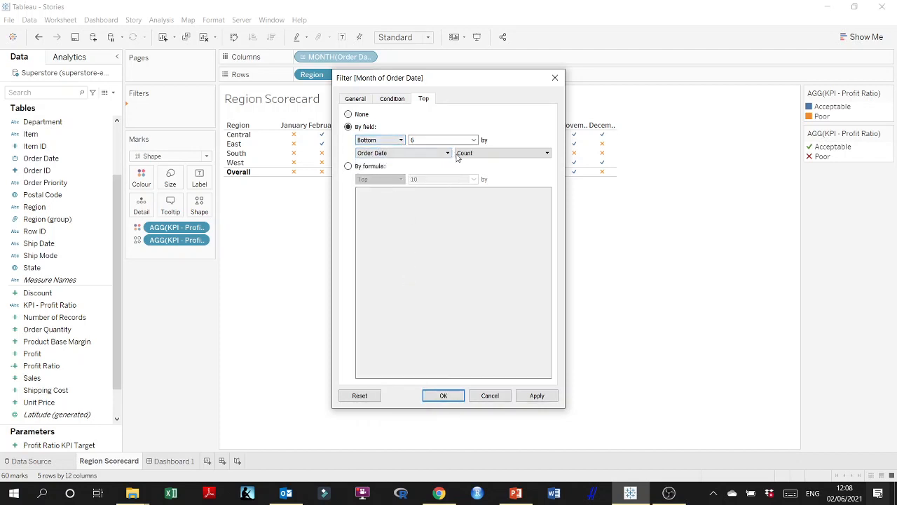
click(457, 154)
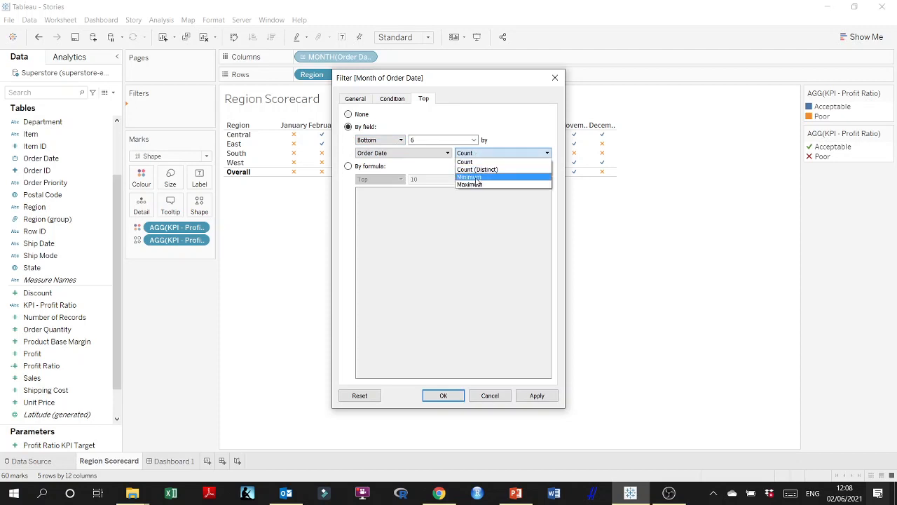
click(476, 177)
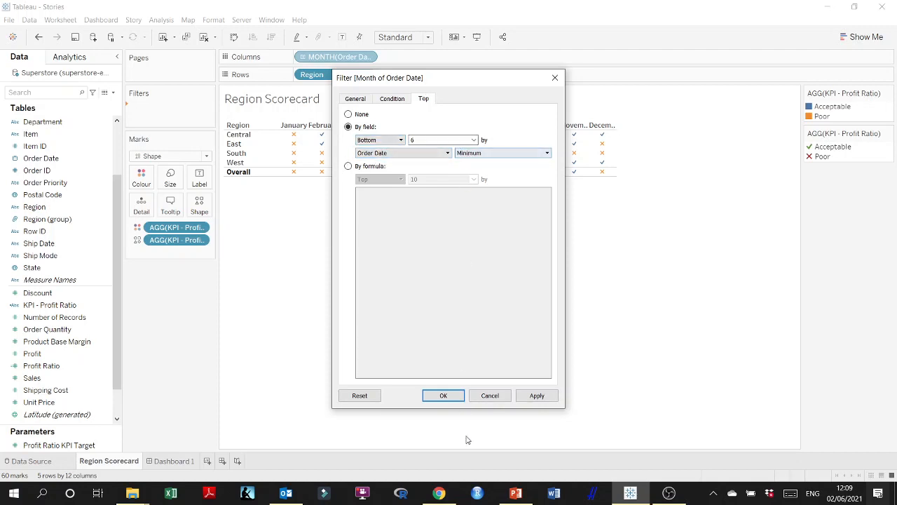
click(537, 396)
click(443, 395)
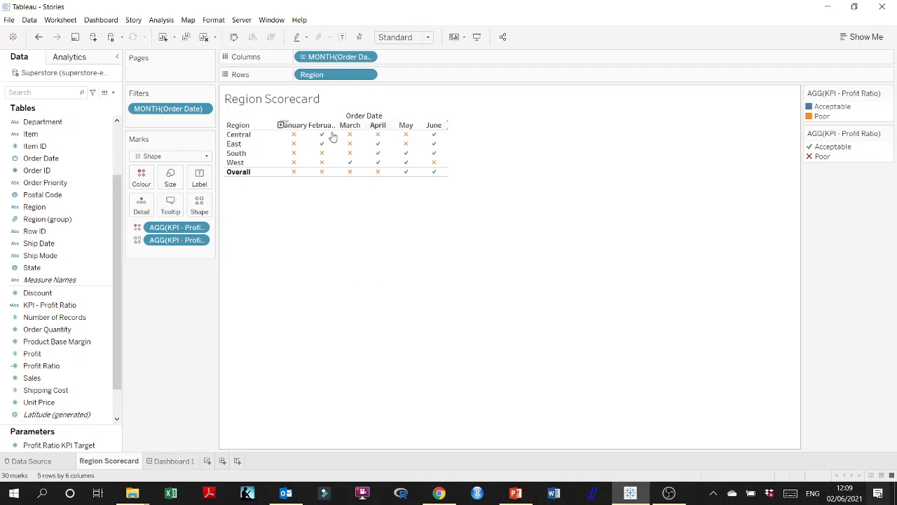
- Format the month headers in the Region Scorecard to show abbreviated month names
click(294, 125)
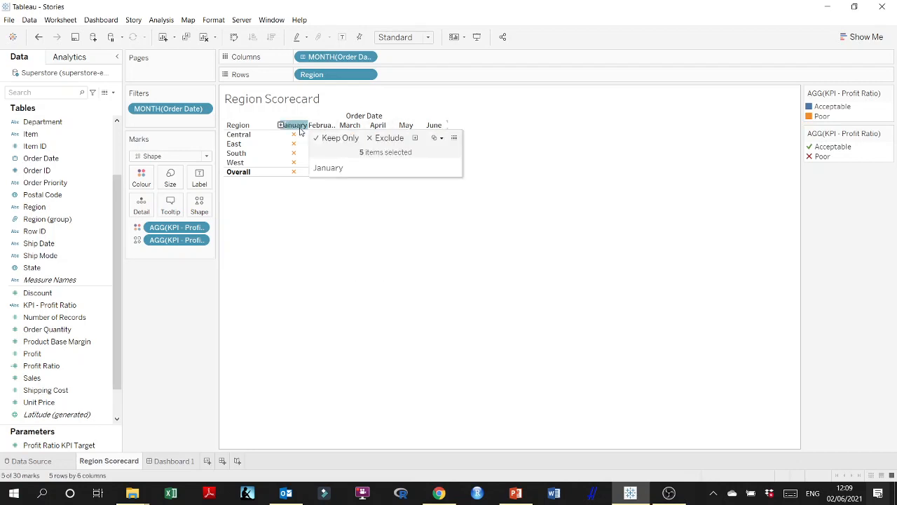
right_click(300, 131)
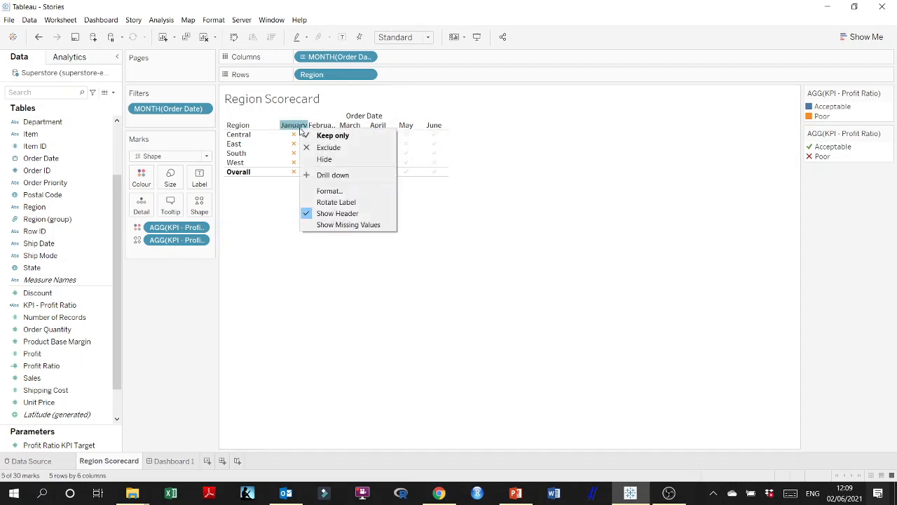
click(327, 192)
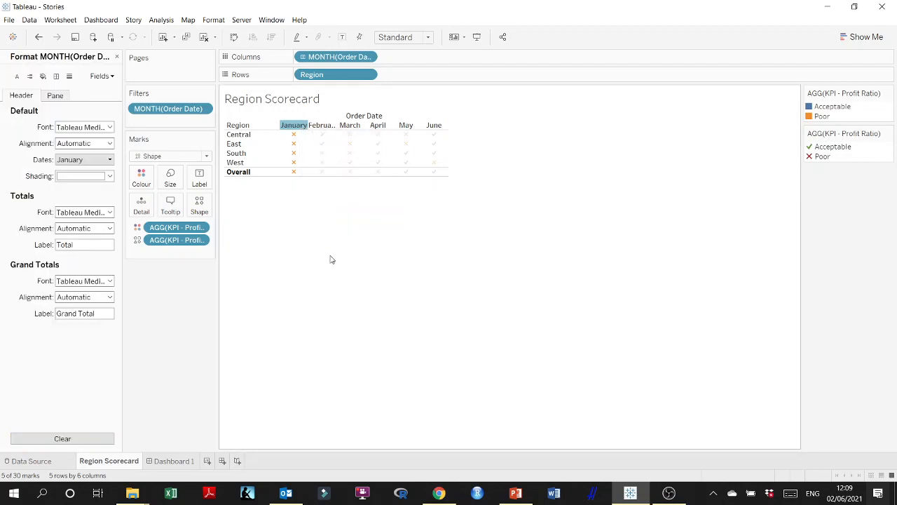
click(107, 159)
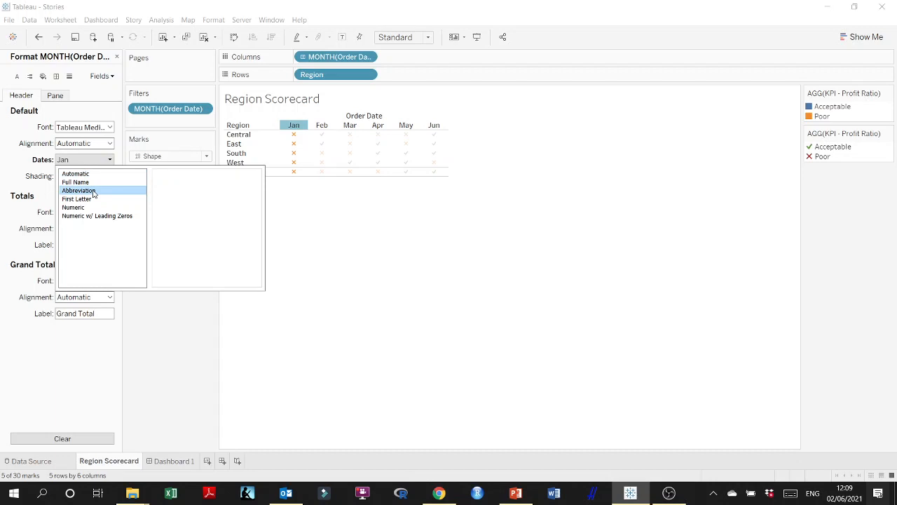
click(171, 315)
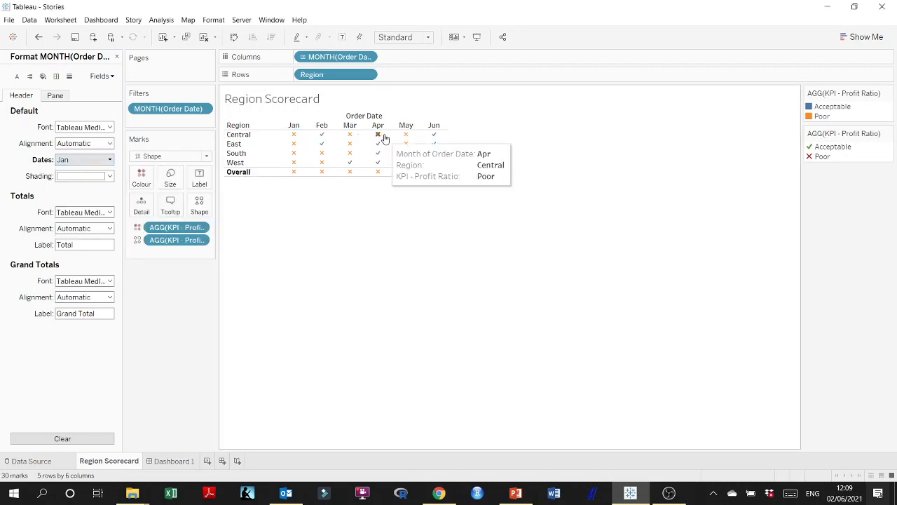
- Make the month header font bold and close the header formatting
click(106, 127)
click(96, 158)
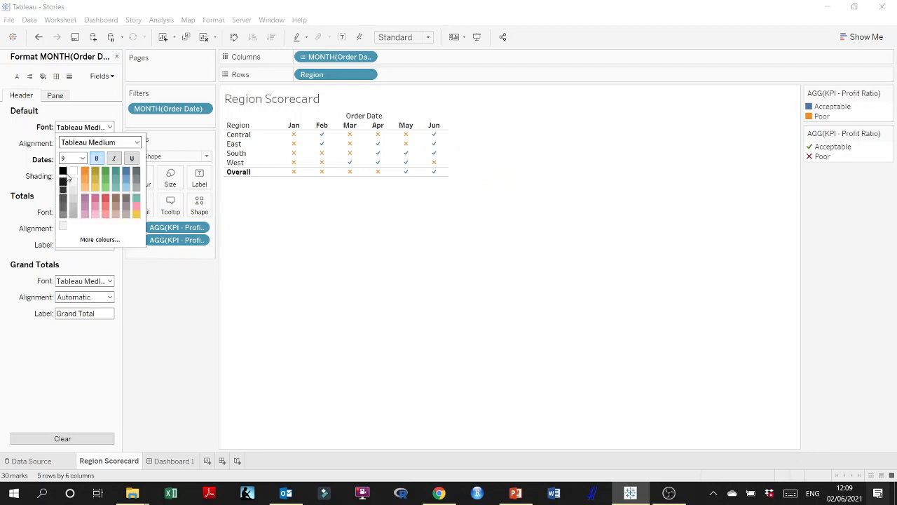
click(158, 311)
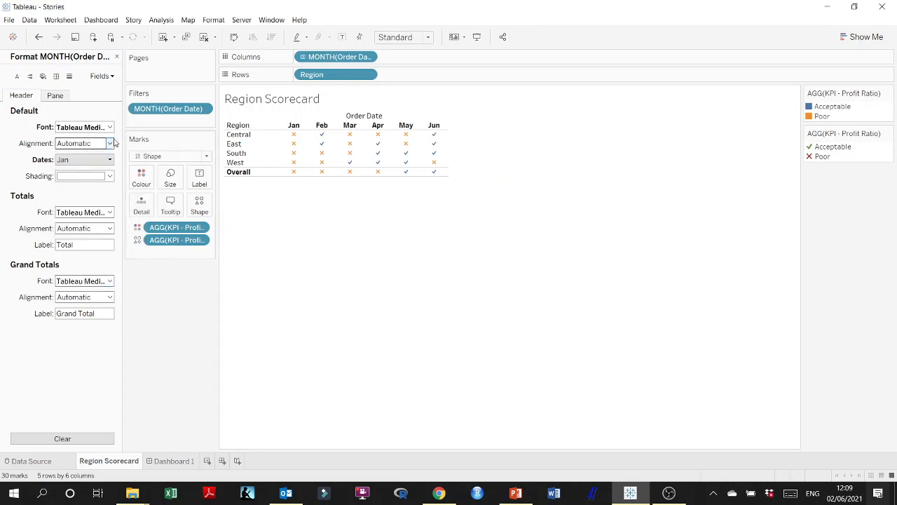
click(116, 57)
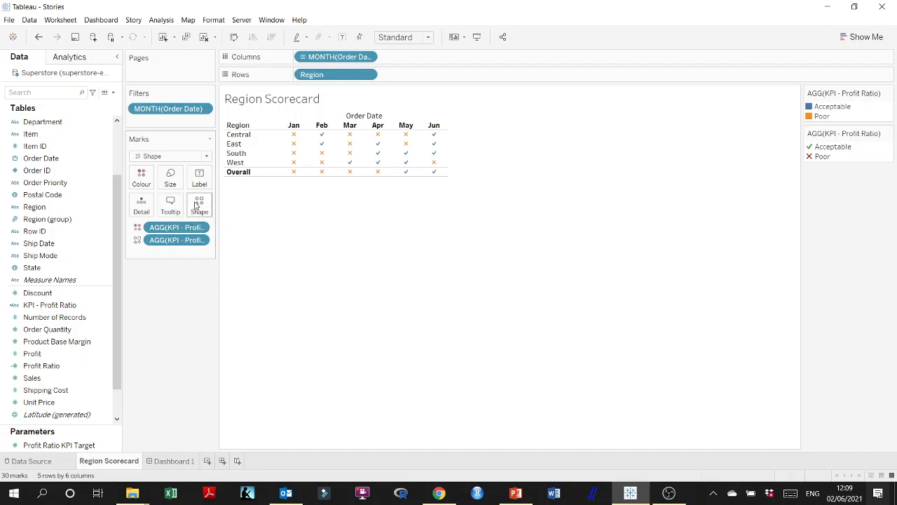
mouse_move(326, 157)
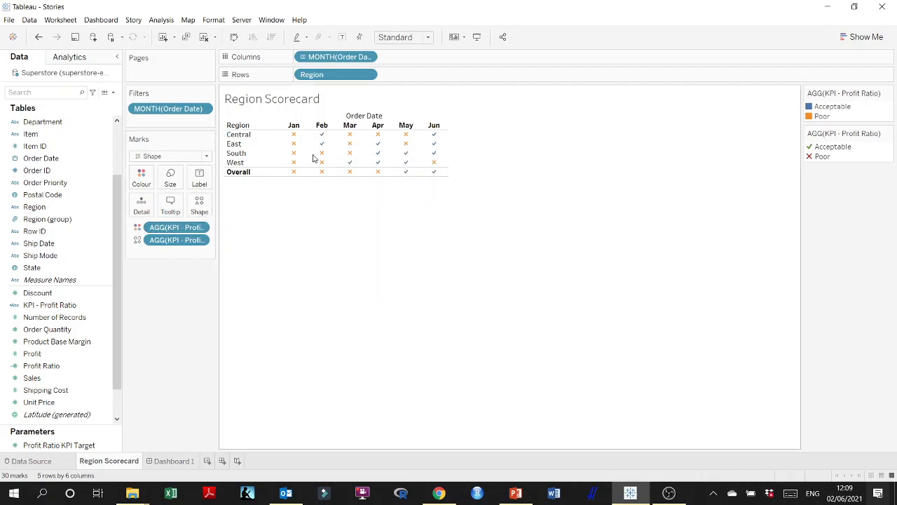
click(887, 133)
click(875, 144)
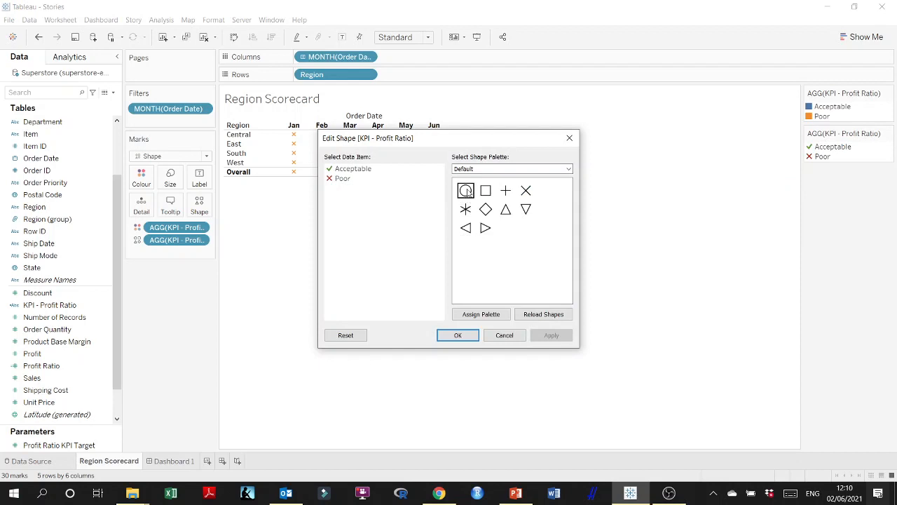
click(568, 169)
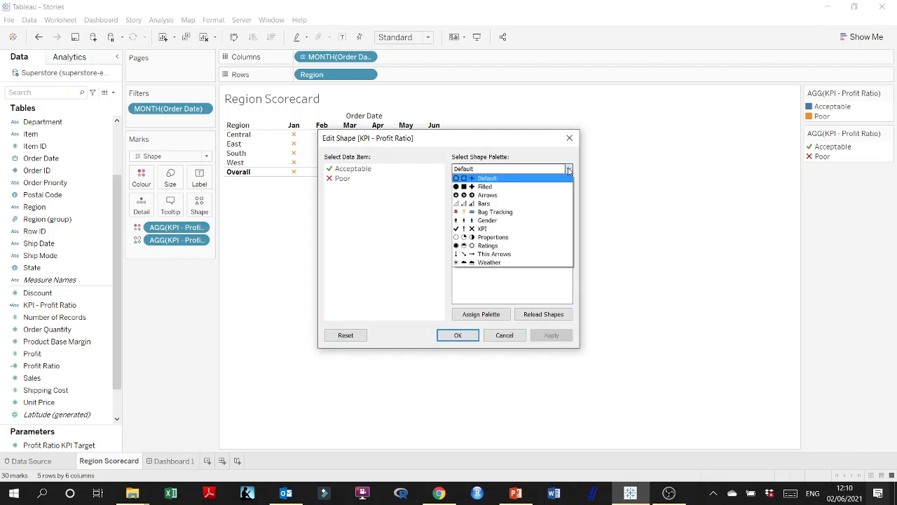
click(509, 229)
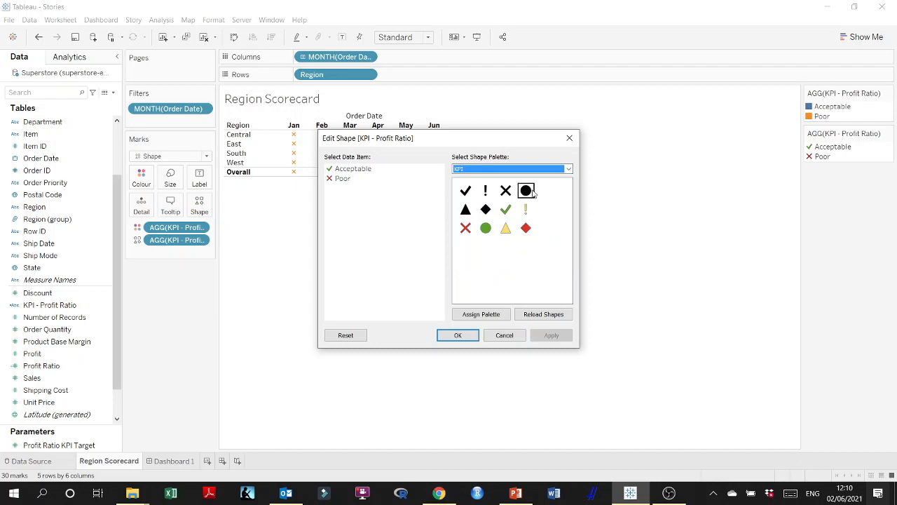
click(568, 169)
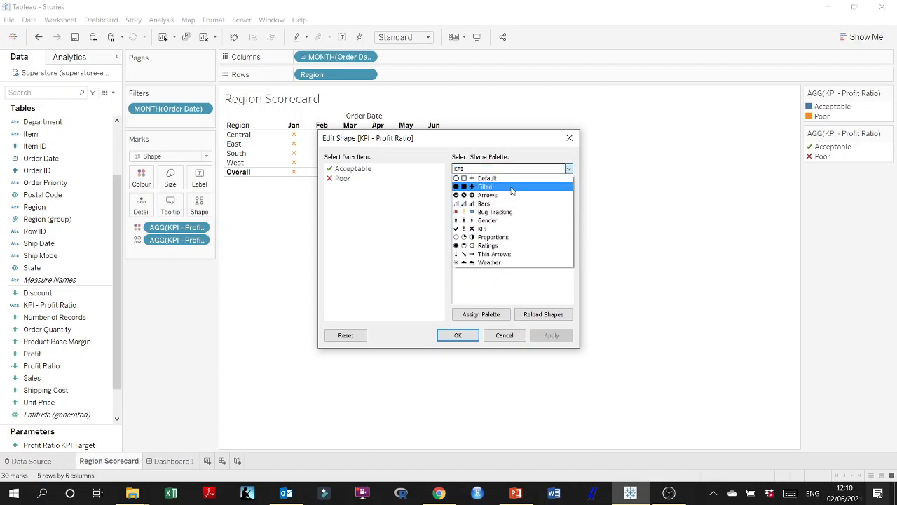
click(526, 284)
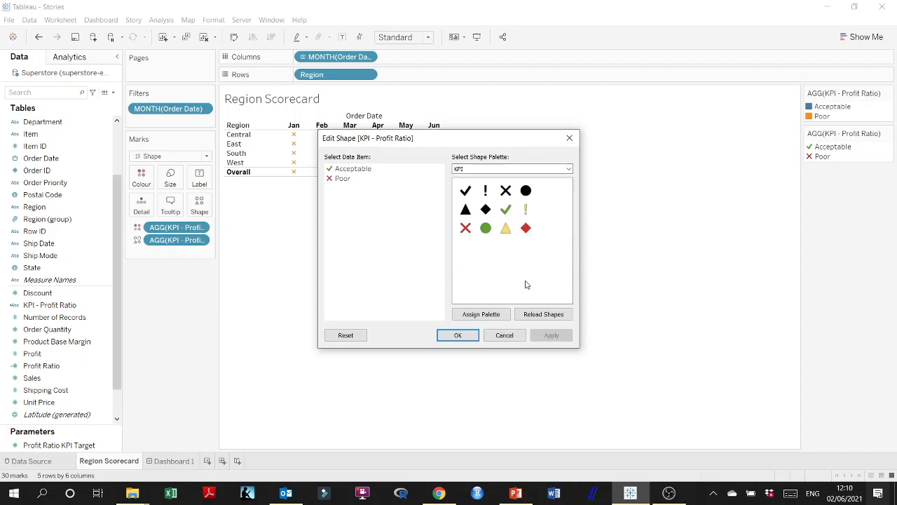
click(504, 336)
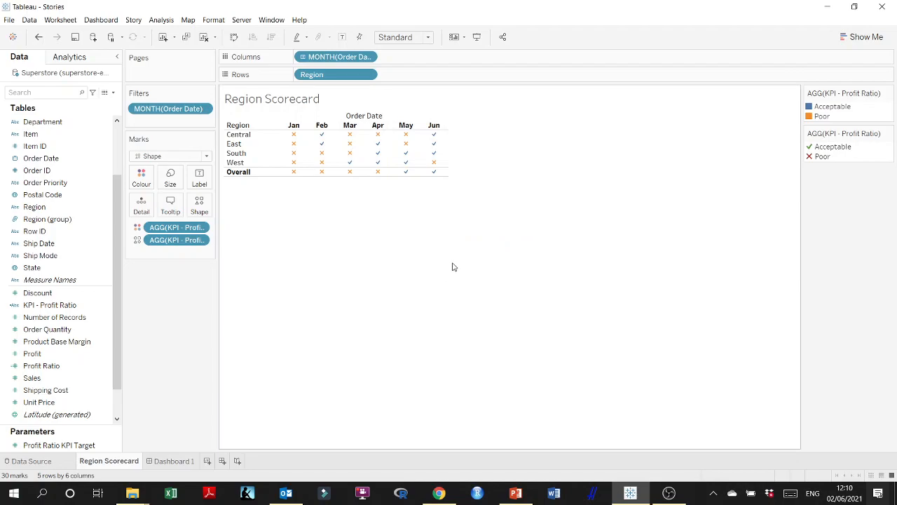
- Switch to the PowerPoint presentation to review the Region Scorecard instructions
click(516, 493)
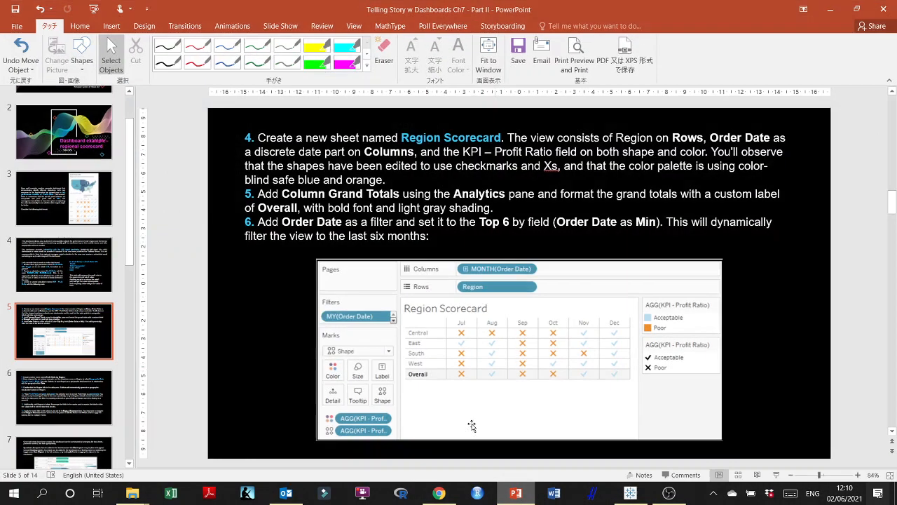
- Review the slides with the instructions for building the Profit Ratio by Region sheet
scroll(62, 296, down, 2)
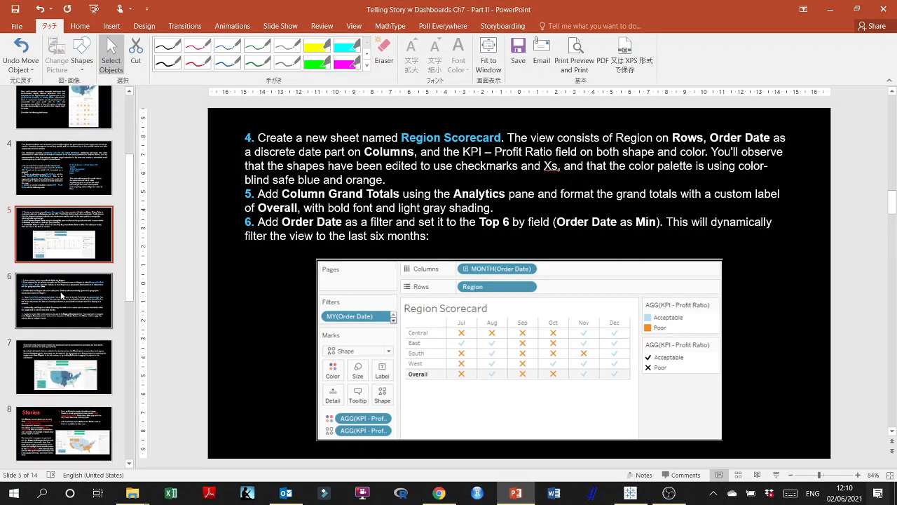
click(62, 295)
key(Down)
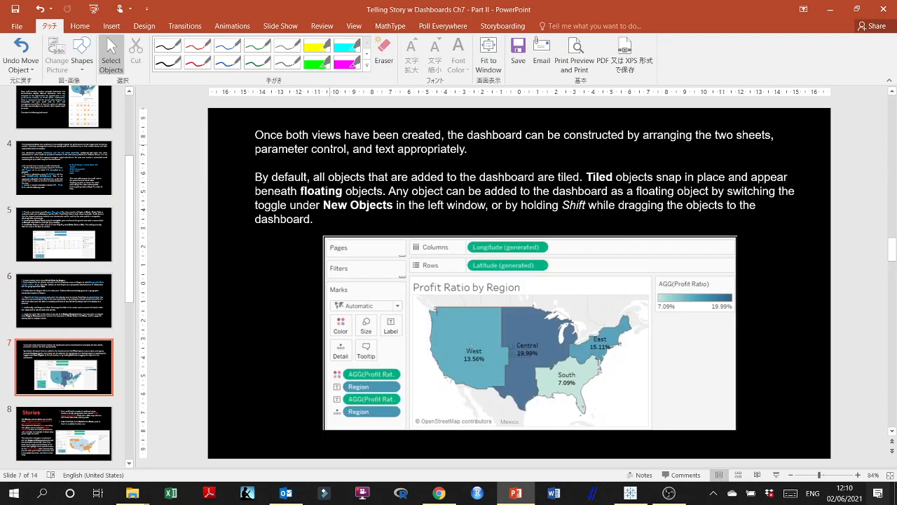
key(Up)
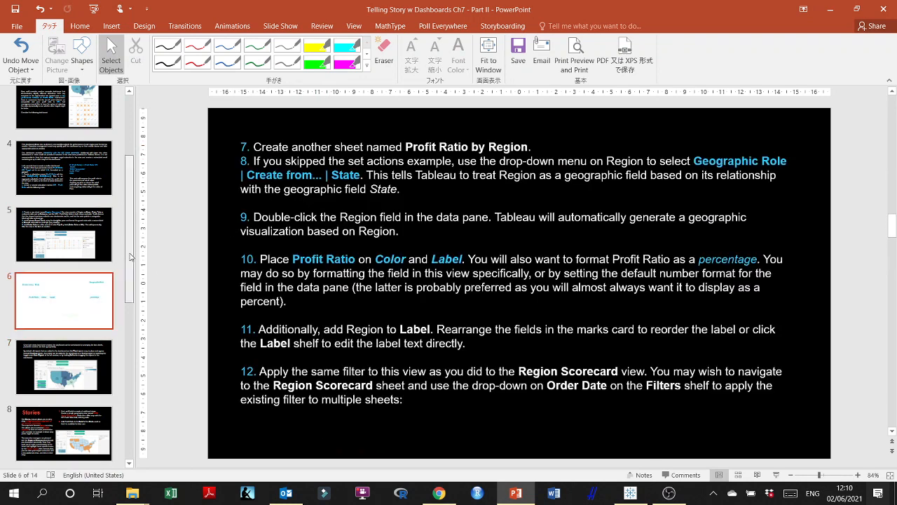
scroll(118, 249, down, 4)
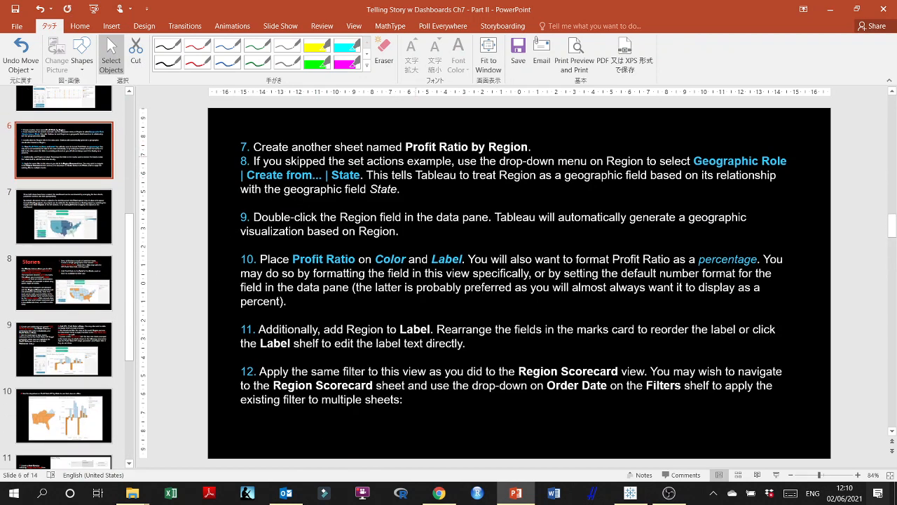
- Copy the sheet name from instruction 7 on the slide and rename Tableau's Sheet 2 as Profit Ratio by Region
drag(406, 146, 529, 147)
key(ctrl+c)
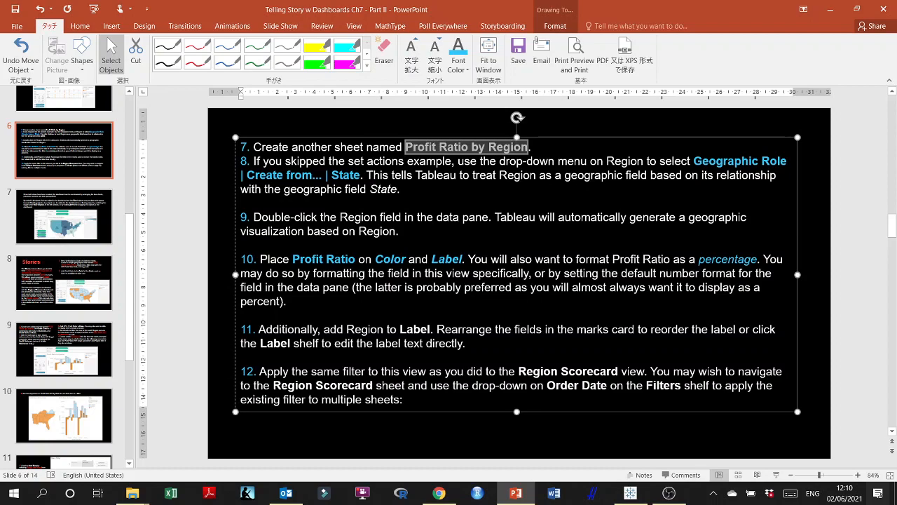
click(630, 493)
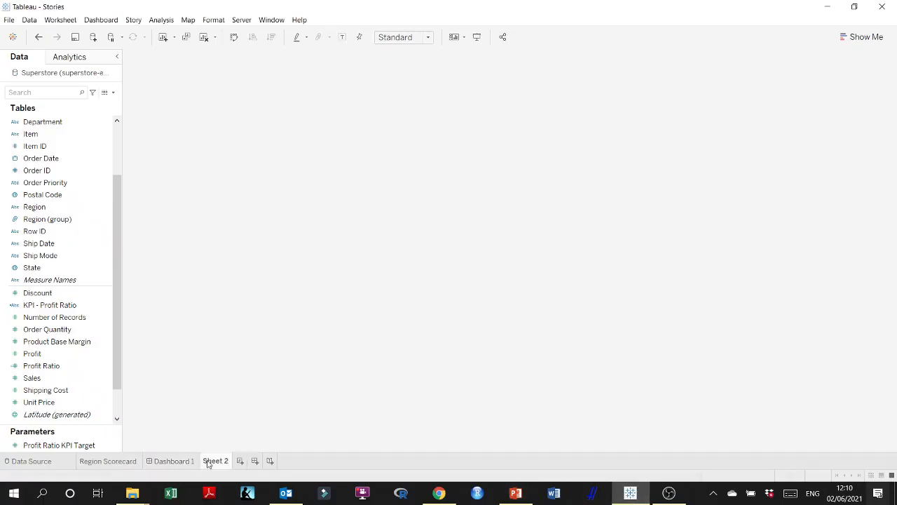
click(207, 462)
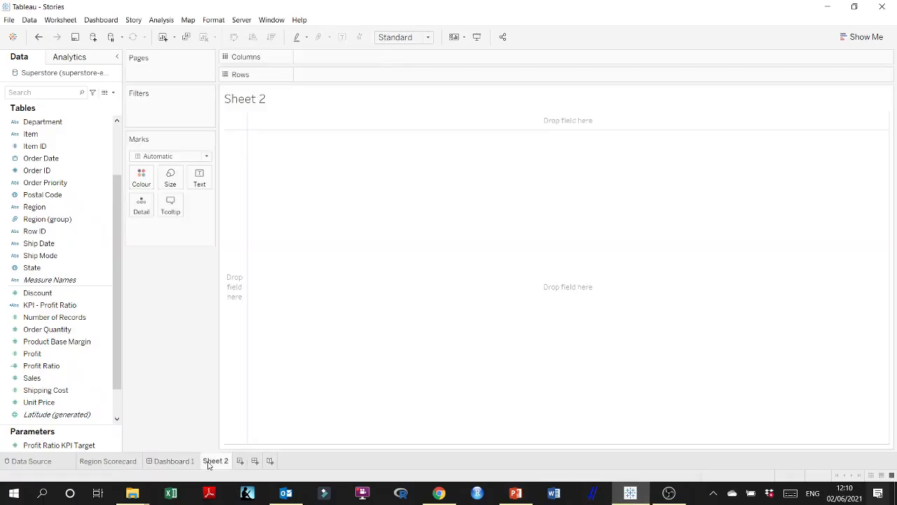
double_click(212, 460)
key(ctrl+v)
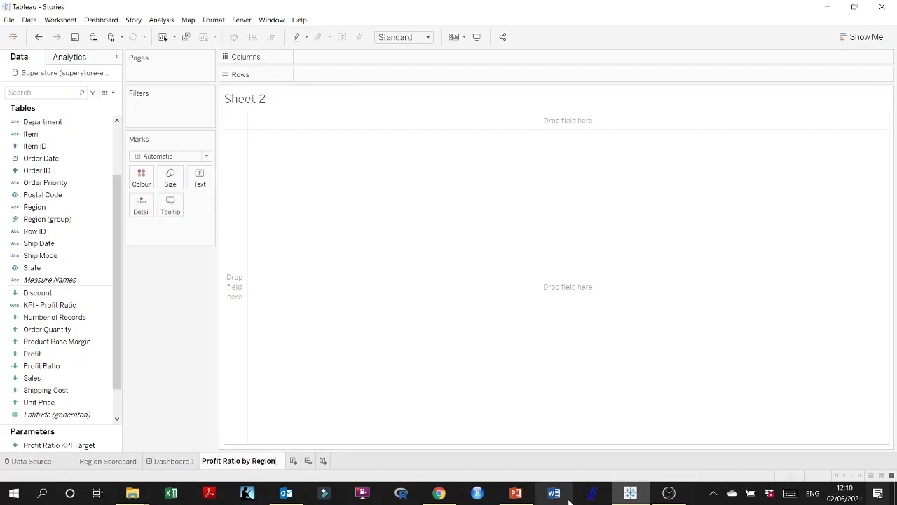
- Switch to the PowerPoint presentation and review the instructions for giving Region a geographic role
click(633, 498)
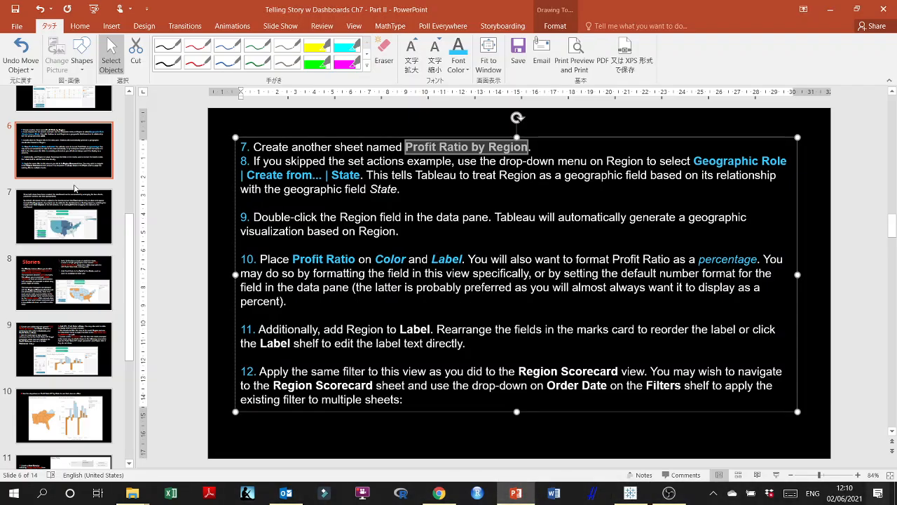
click(70, 222)
click(67, 169)
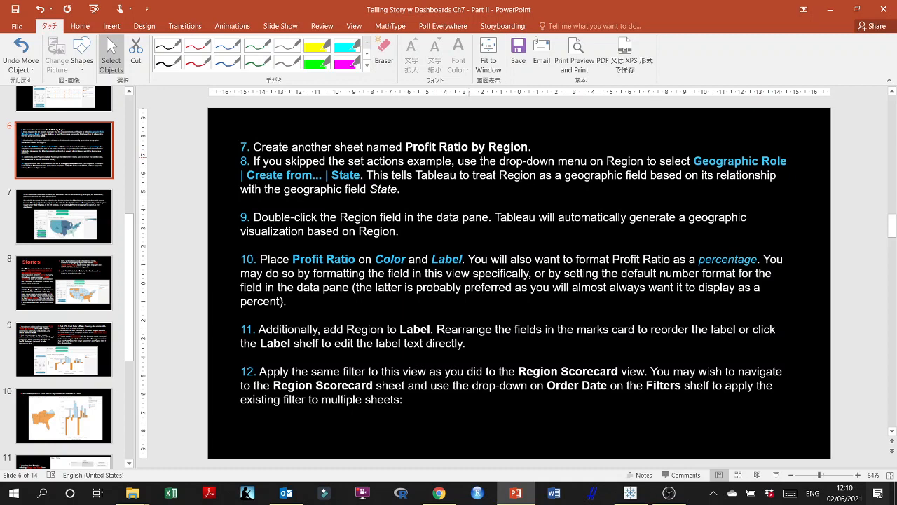
- Switch to Tableau and assign the Country/Region geographic role to the Region field
click(630, 493)
click(101, 257)
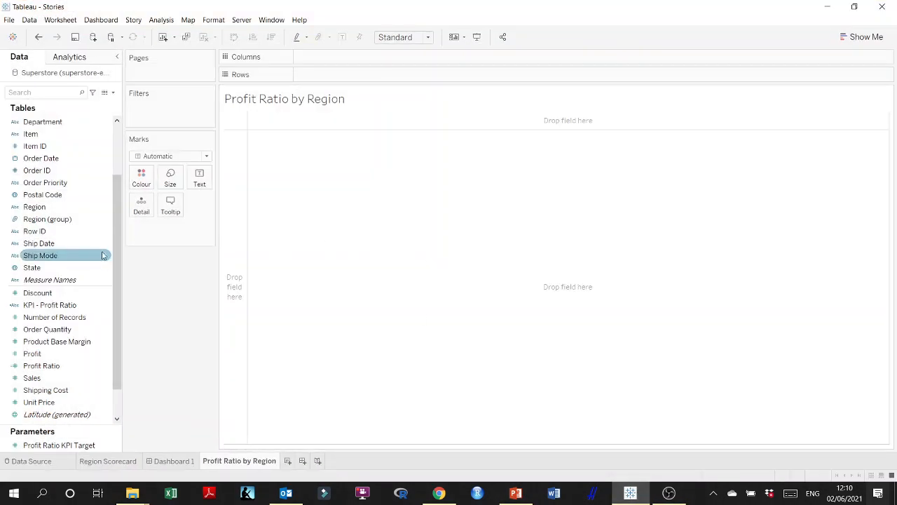
scroll(104, 203, up, 5)
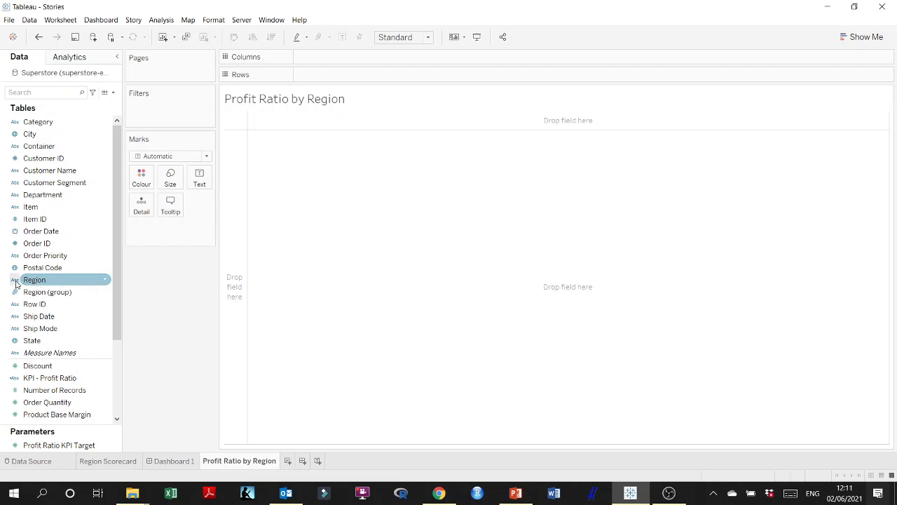
right_click(106, 281)
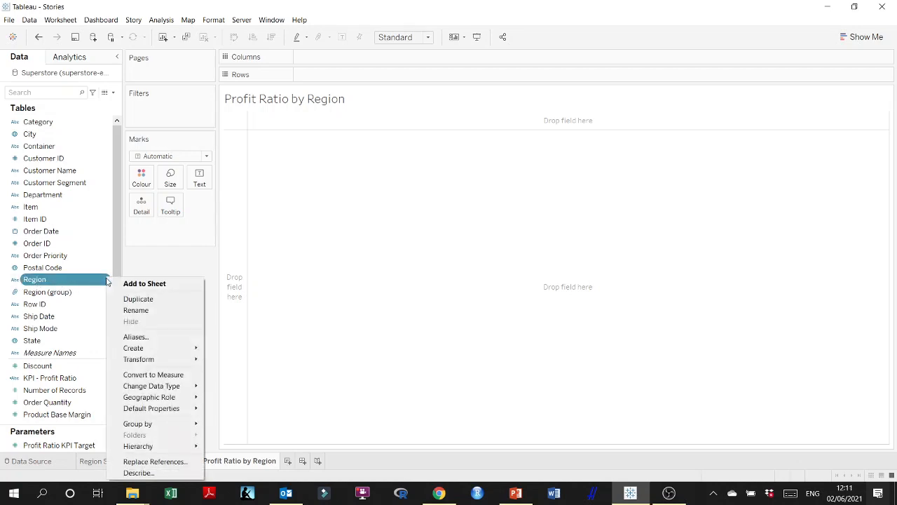
mouse_move(163, 398)
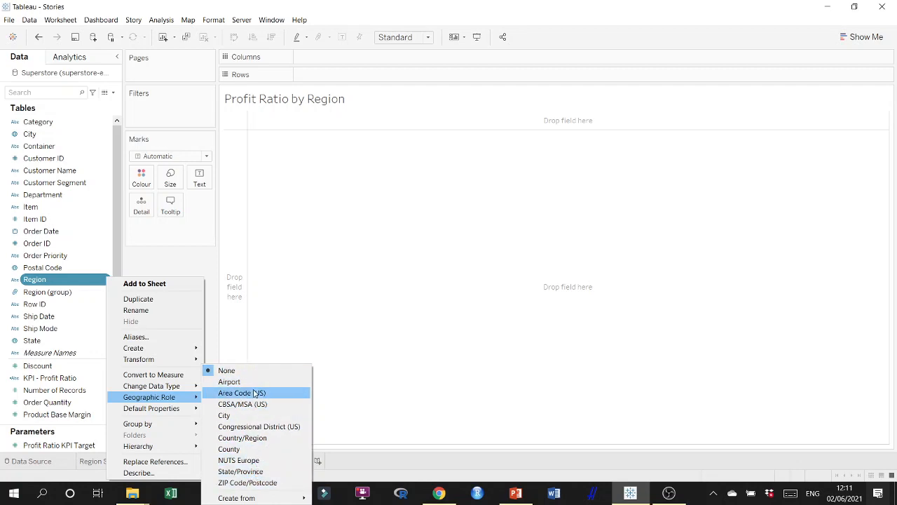
click(256, 439)
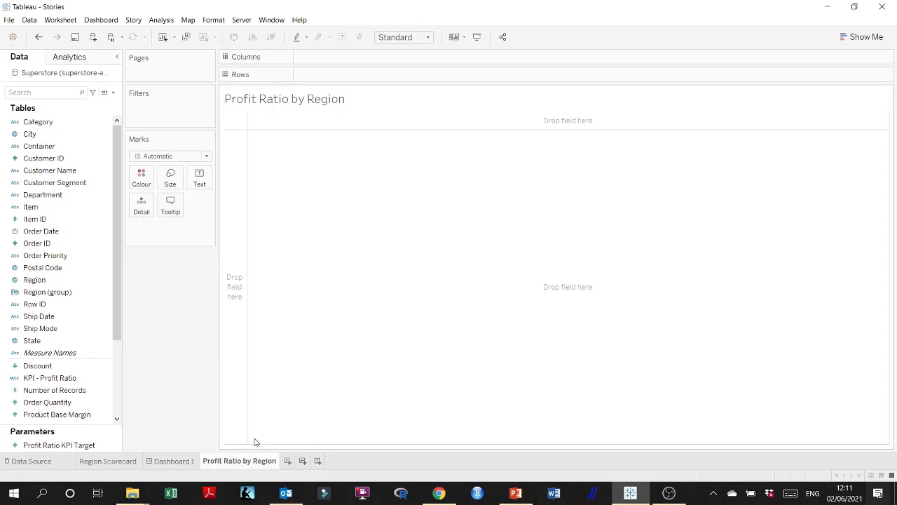
- Plot Region as a map on the Profit Ratio by Region sheet, fixed on the United States
drag(35, 280, 416, 256)
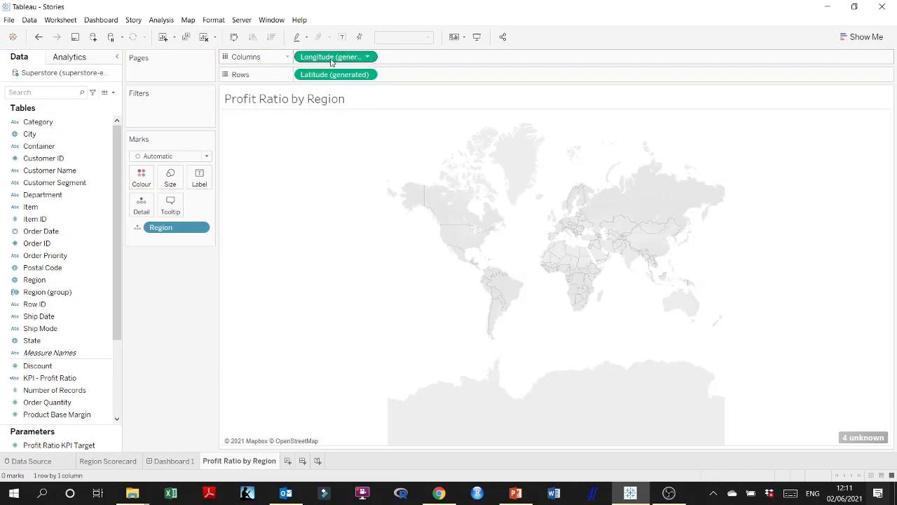
scroll(405, 242, up, 2)
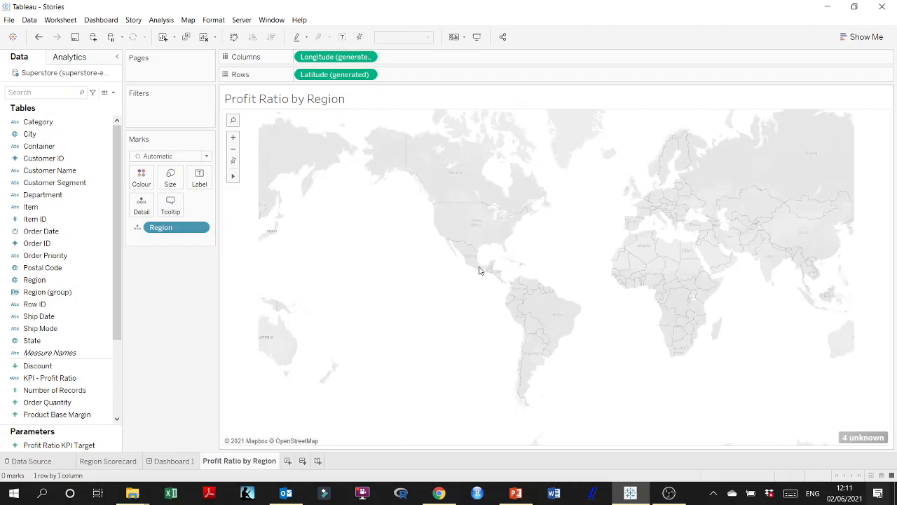
scroll(479, 271, up, 3)
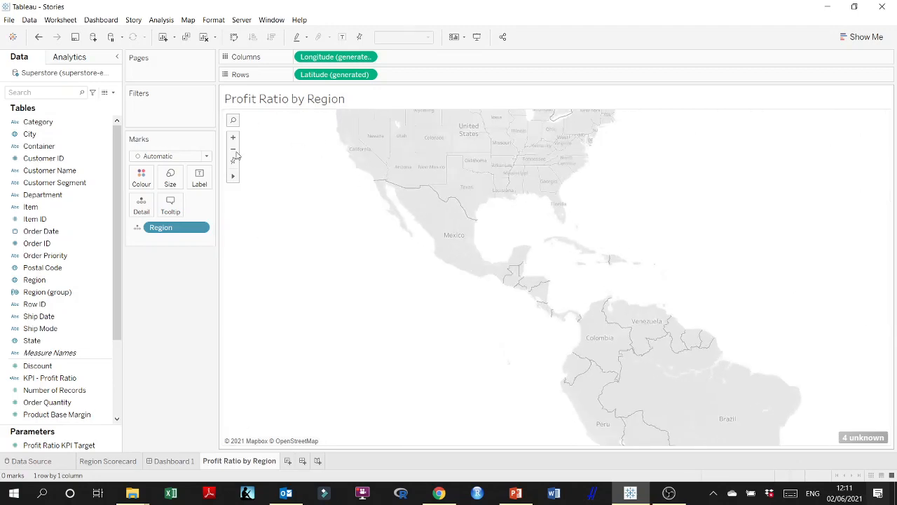
click(234, 160)
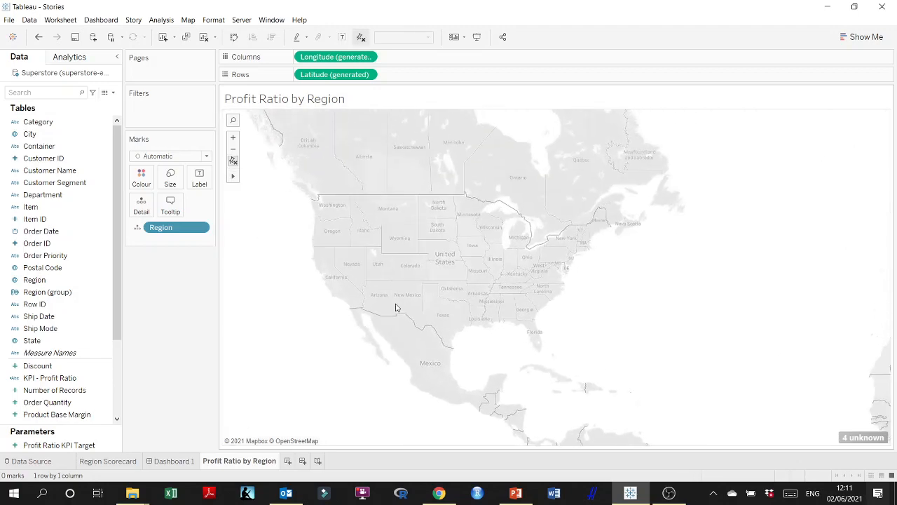
scroll(400, 303, up, 2)
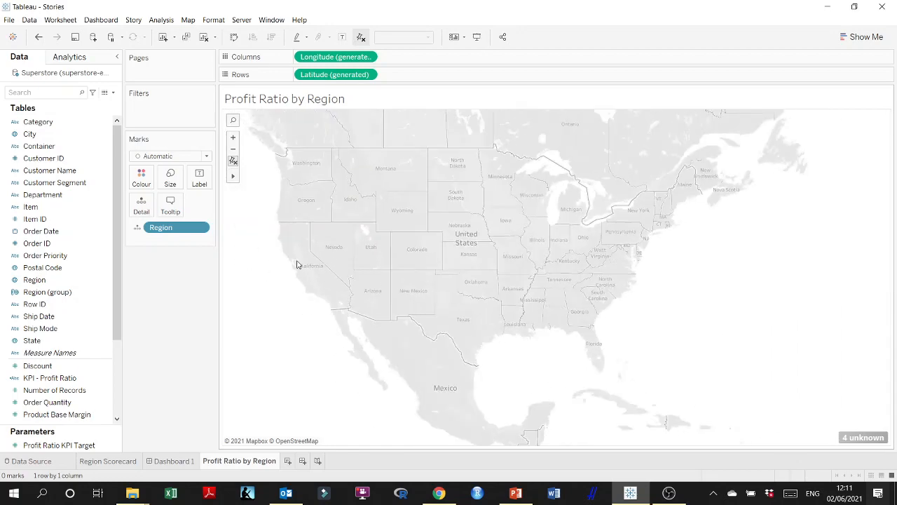
- Try Region as the map's colour, and colour the map by Profit instead
drag(164, 227, 144, 176)
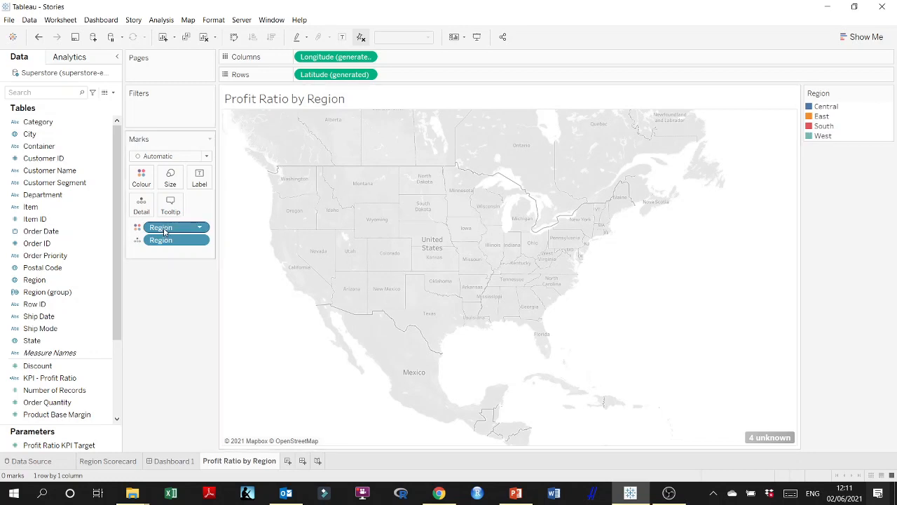
drag(164, 232, 155, 293)
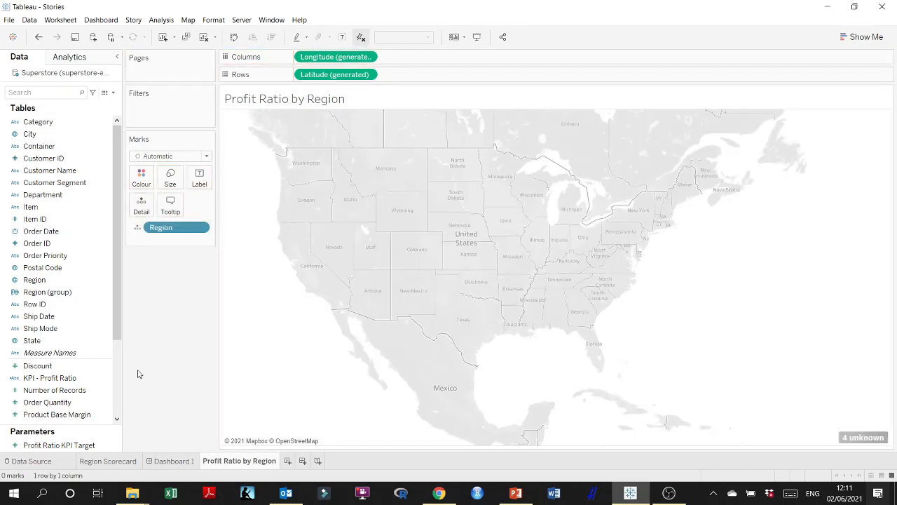
scroll(53, 379, down, 1)
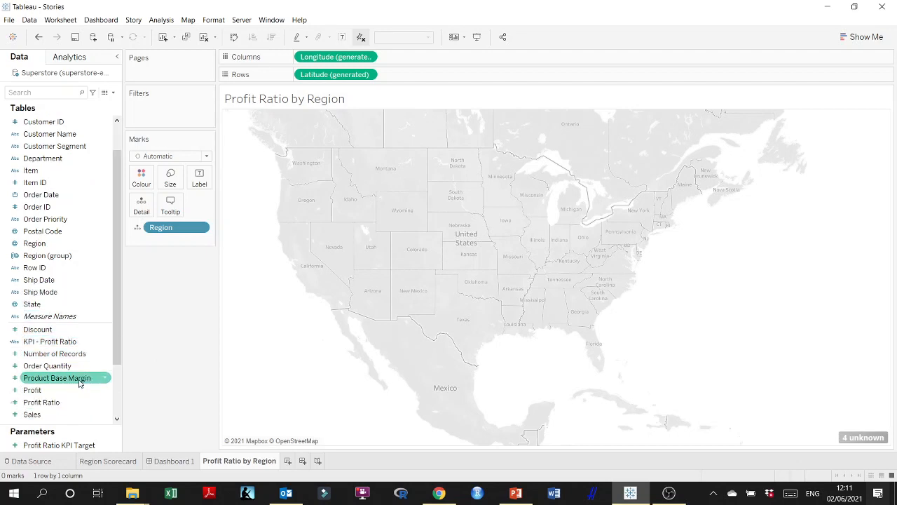
drag(42, 390, 141, 180)
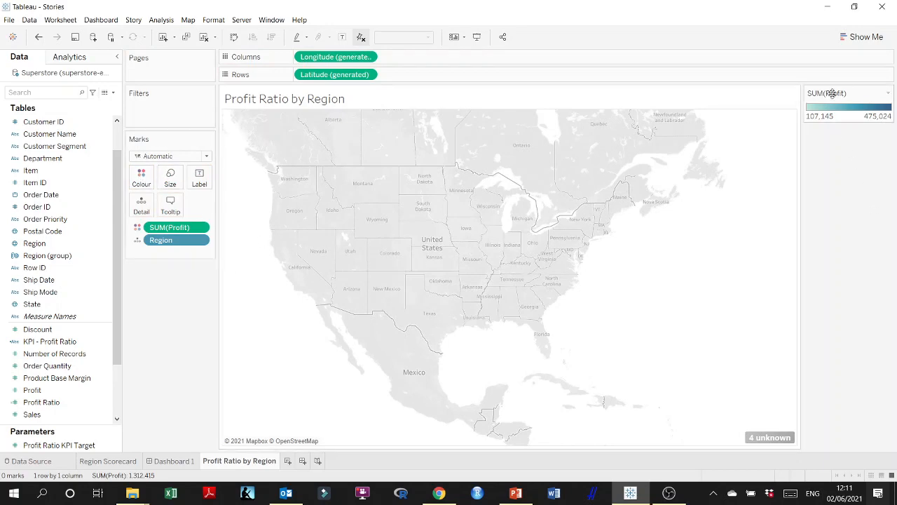
- Edit the unknown Region locations and apply ISO as the two-character country code setting
click(770, 438)
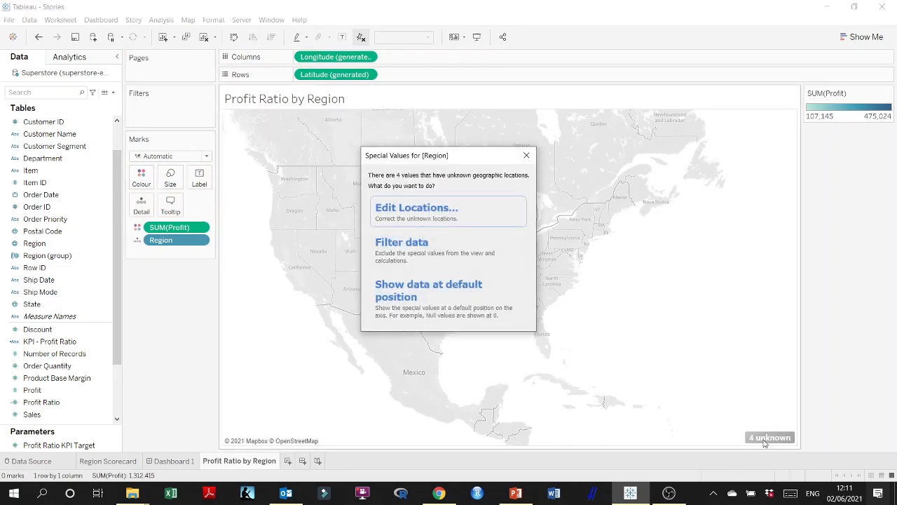
click(446, 216)
mouse_move(396, 164)
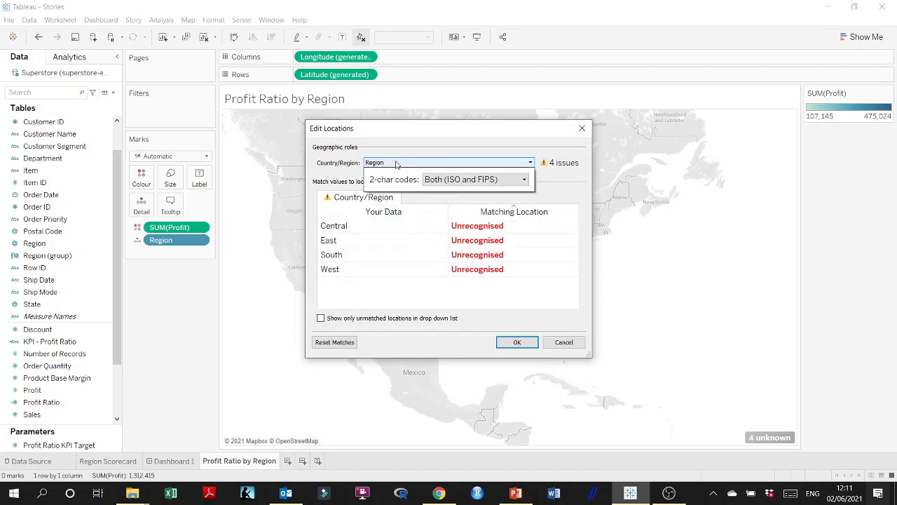
click(524, 180)
click(459, 212)
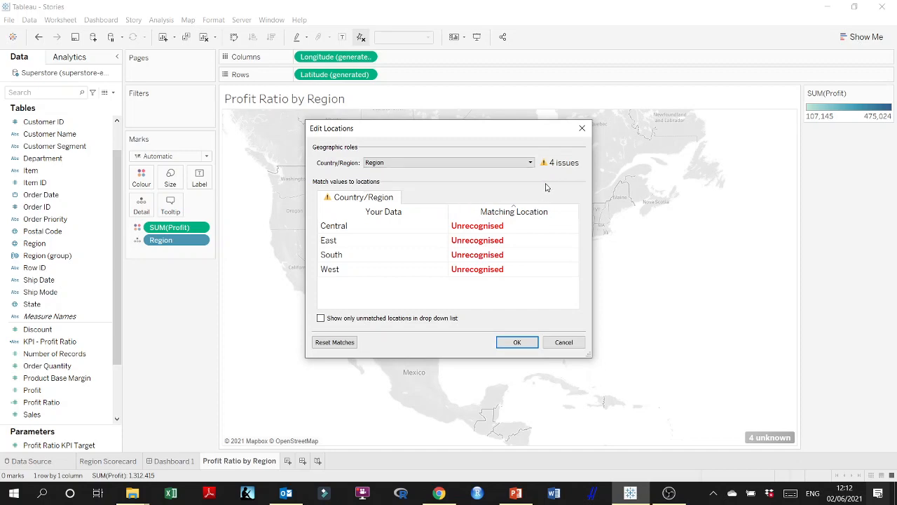
click(519, 342)
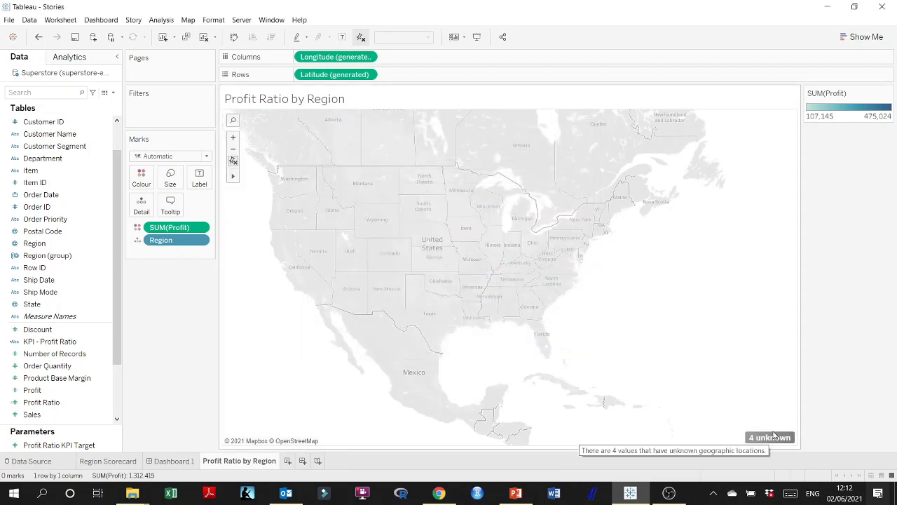
- Reopen the Region location matching and try the Both (ISO and FIPS) and FIPS two-character code settings
click(770, 438)
click(460, 213)
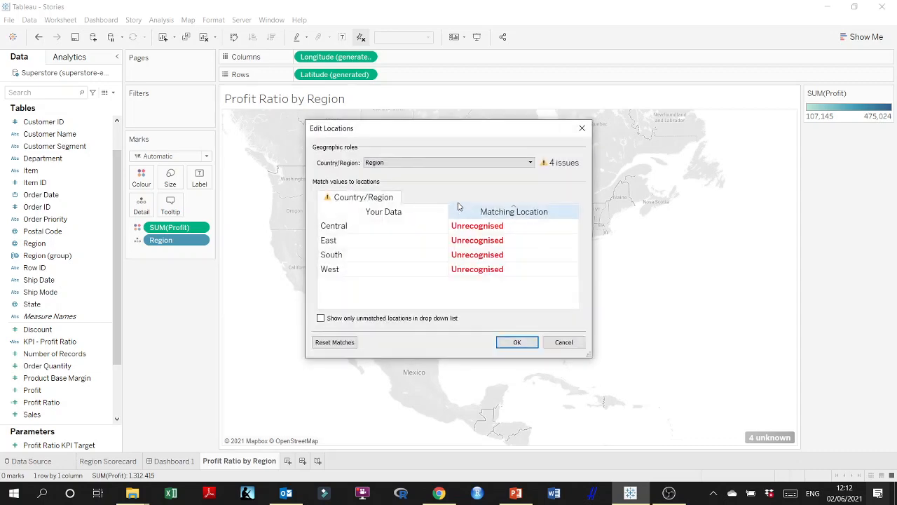
click(530, 163)
click(525, 179)
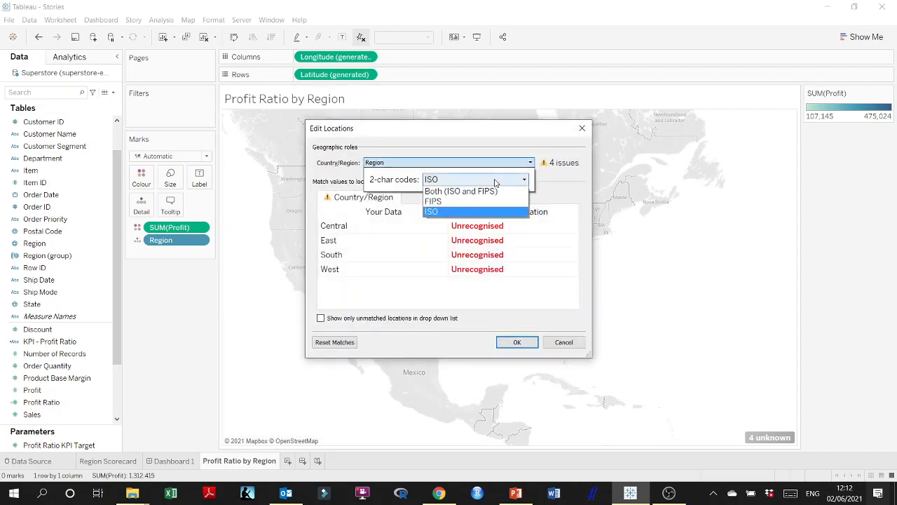
click(478, 194)
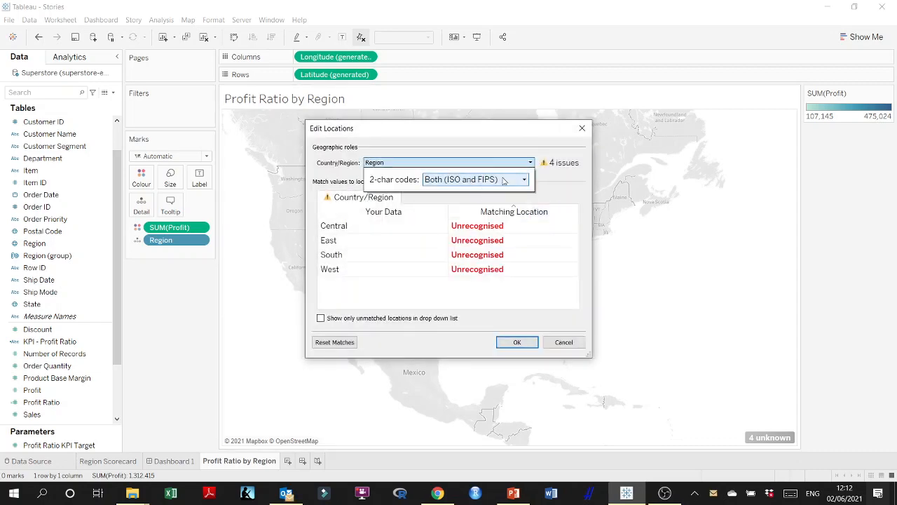
click(505, 180)
click(476, 202)
click(554, 185)
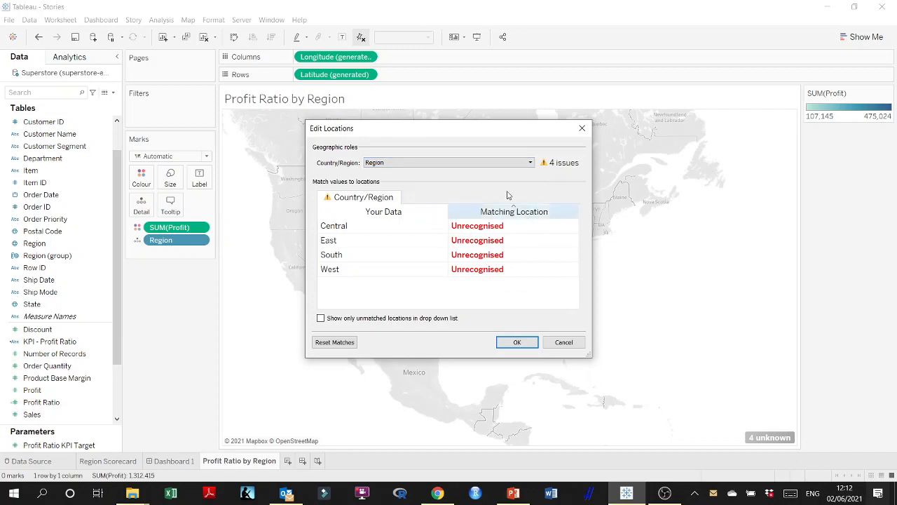
- Set the two-character country codes back to Both (ISO and FIPS) and apply the location settings
click(533, 163)
click(509, 181)
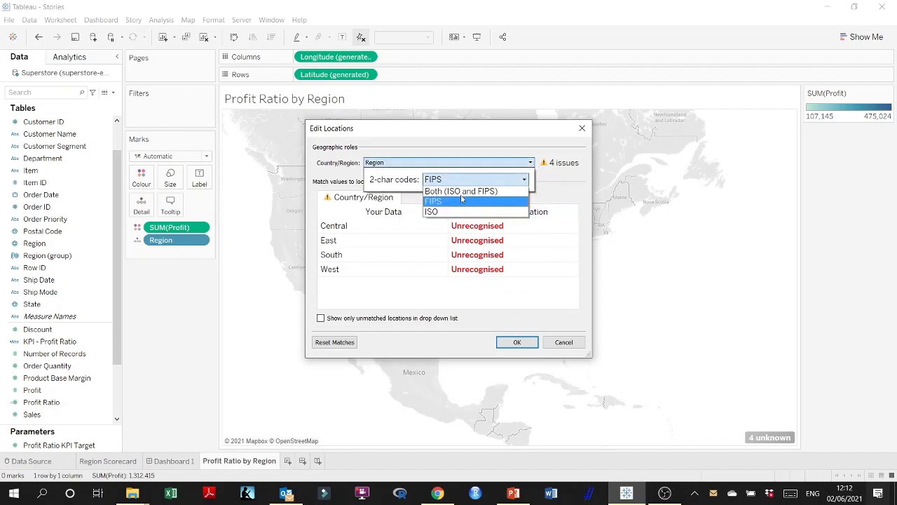
click(460, 190)
click(522, 345)
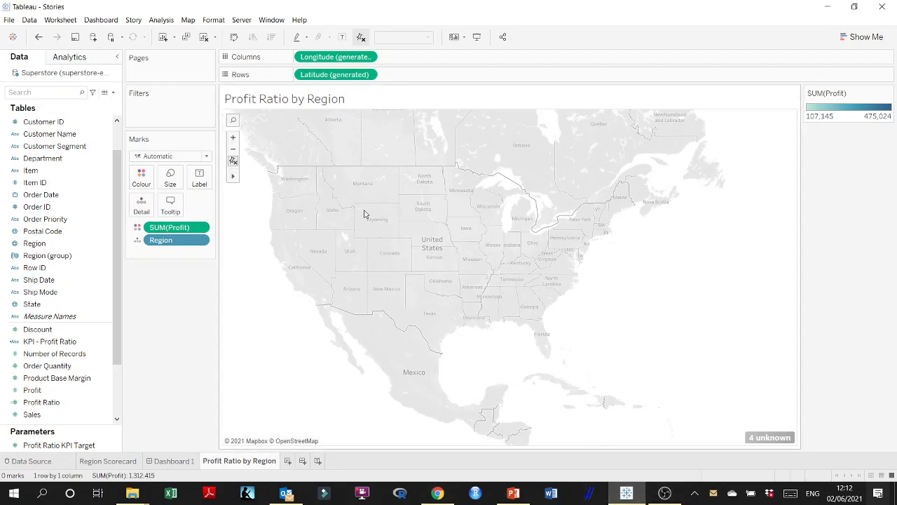
- Remove Region and SUM(Profit) from the marks, and clear the Profit Ratio by Region sheet
drag(165, 242, 171, 315)
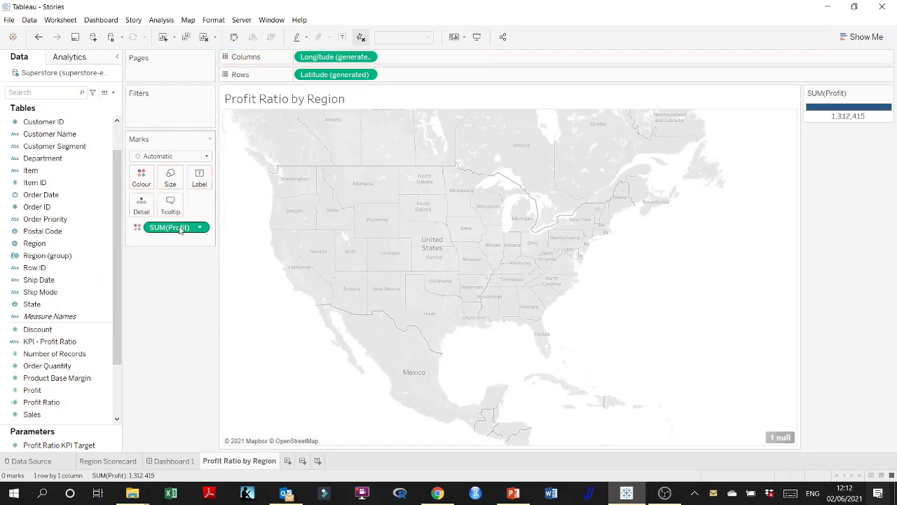
drag(180, 226, 189, 320)
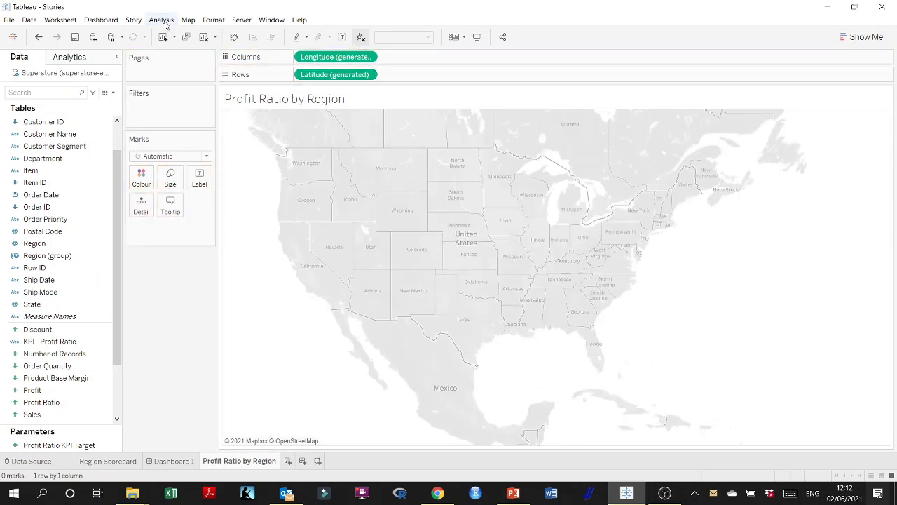
click(204, 37)
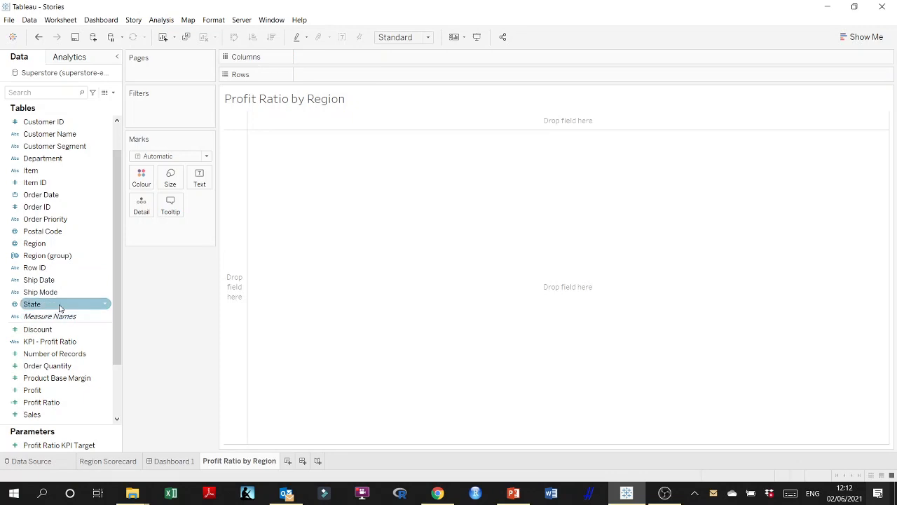
- Set the Region field's geographic role to be created from State
click(98, 243)
right_click(106, 247)
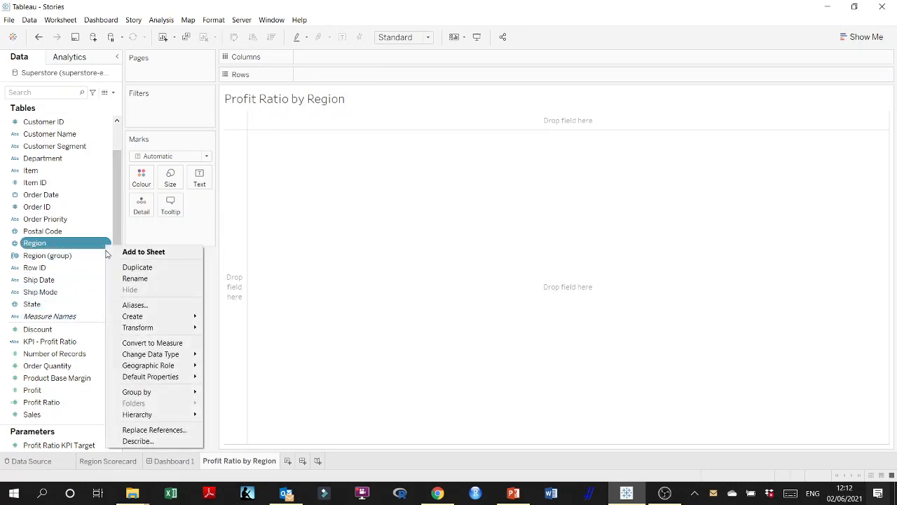
mouse_move(155, 365)
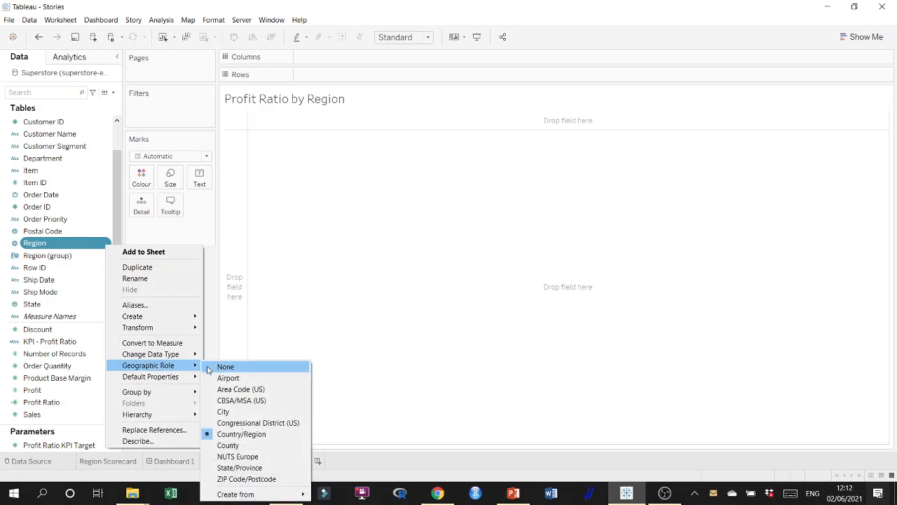
mouse_move(264, 498)
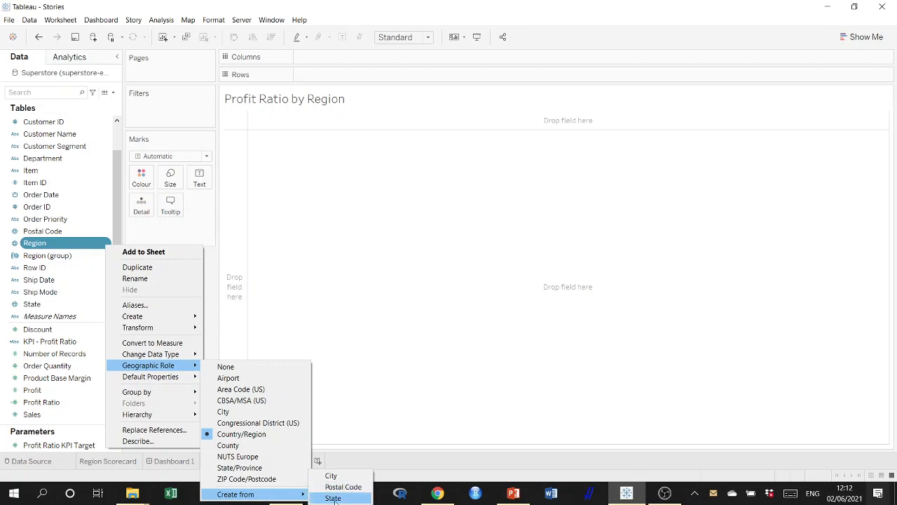
click(334, 498)
- Try the Region, State hierarchy on the sheet, undo it, and try Region (group) before removing it from the rows
click(32, 246)
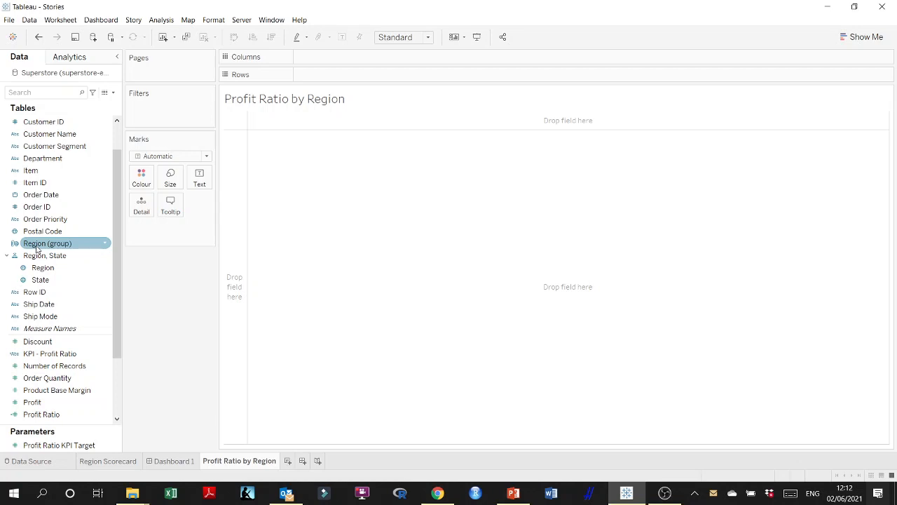
click(43, 257)
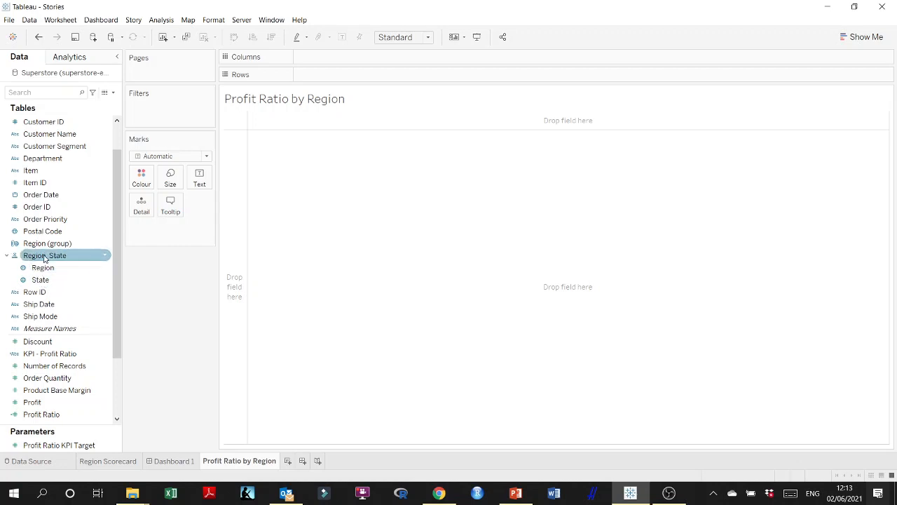
drag(44, 257, 286, 236)
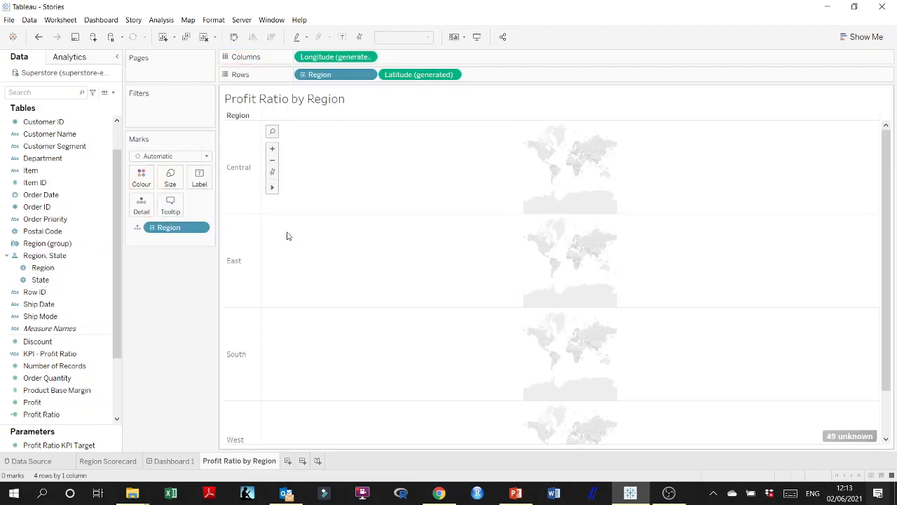
key(ctrl+z)
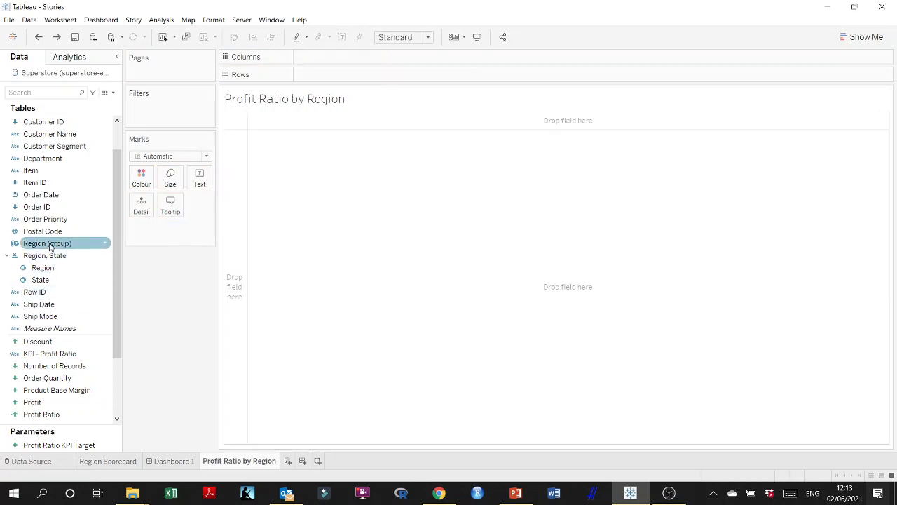
drag(62, 244, 237, 235)
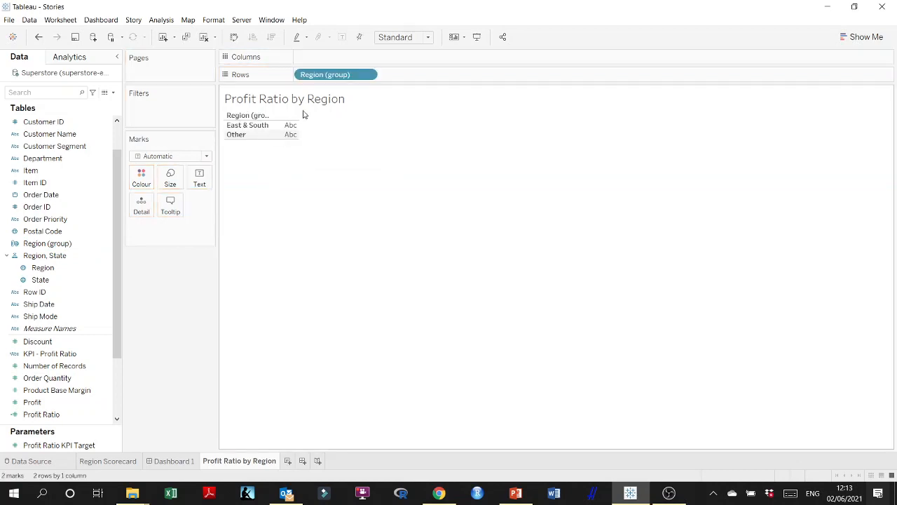
drag(320, 75, 157, 325)
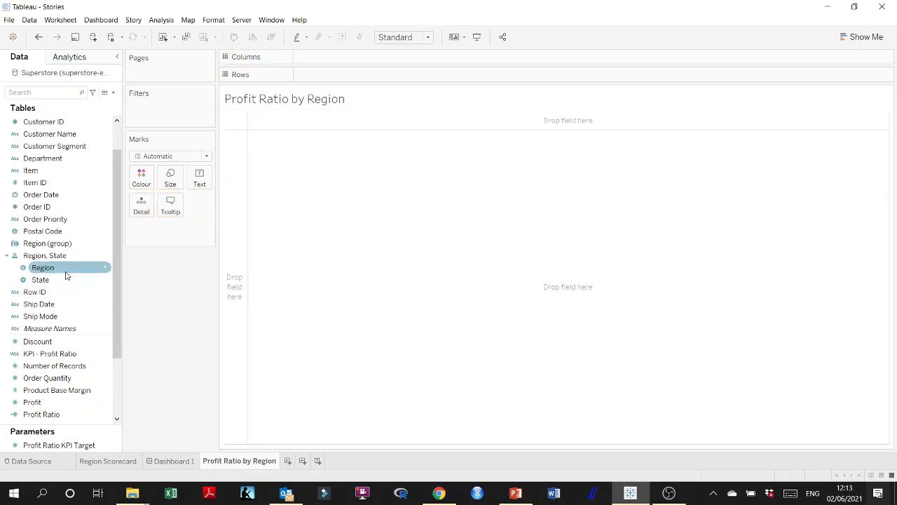
- Delete the Region (group) field from the data source
scroll(86, 295, down, 1)
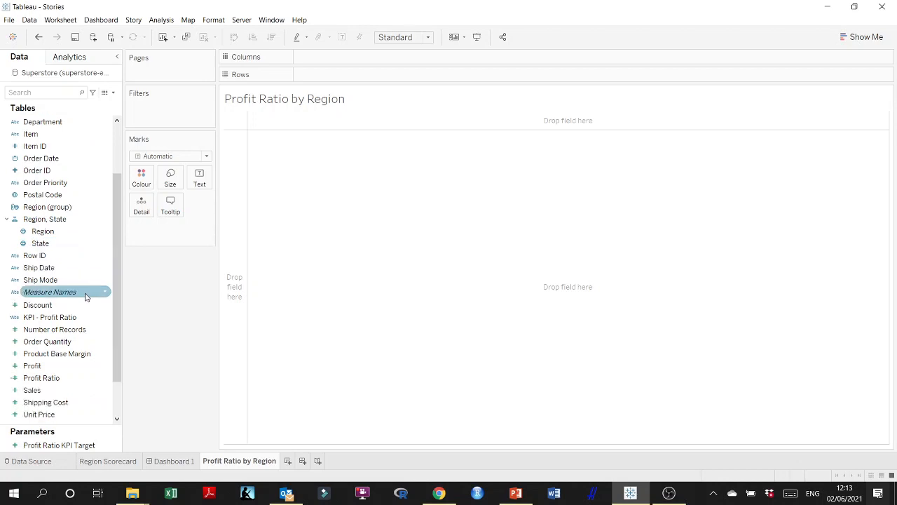
scroll(86, 296, up, 2)
click(64, 284)
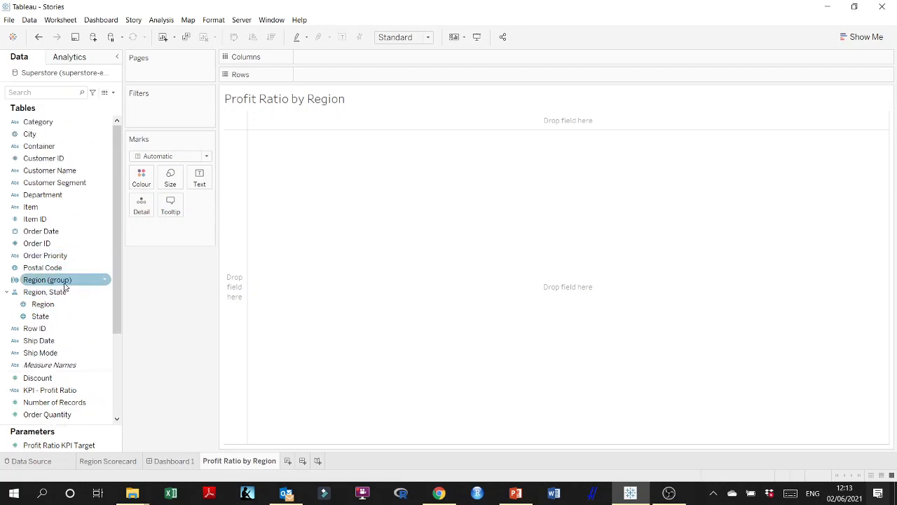
right_click(106, 280)
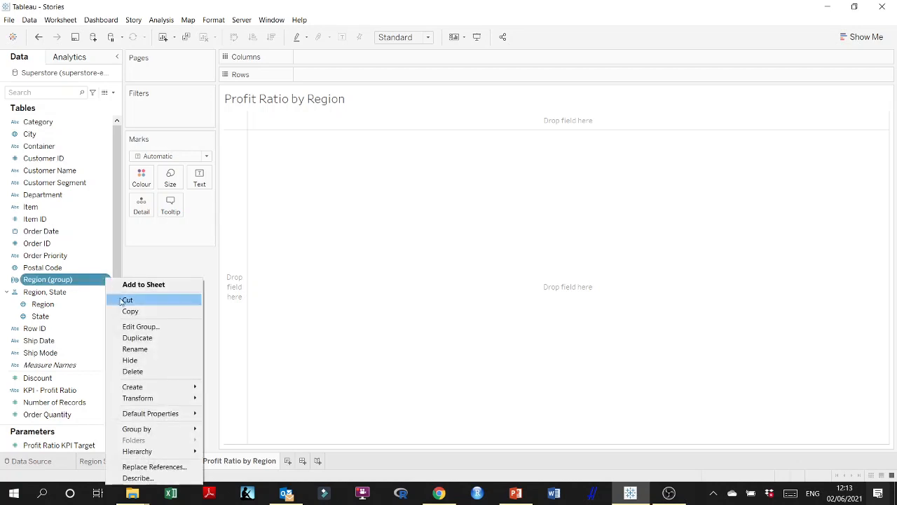
click(132, 371)
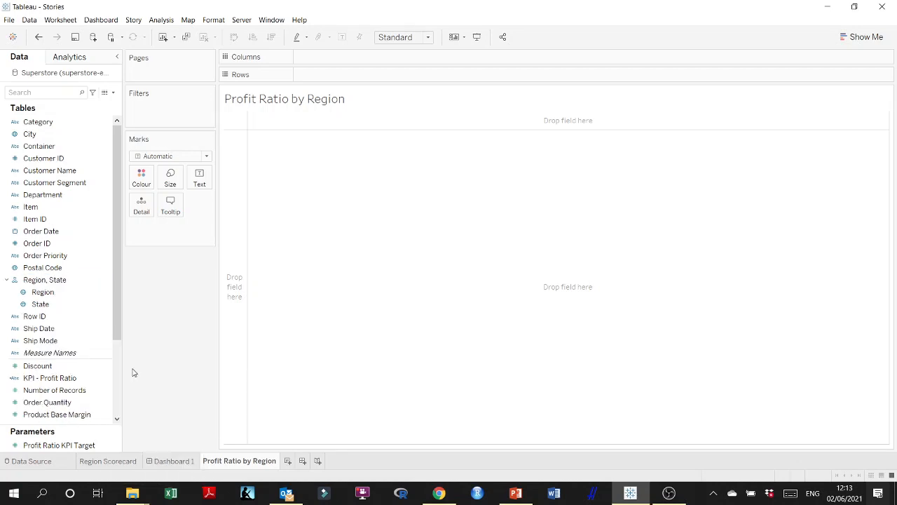
- Remove the Region, State hierarchy and create Region's geographic role from State again
right_click(104, 283)
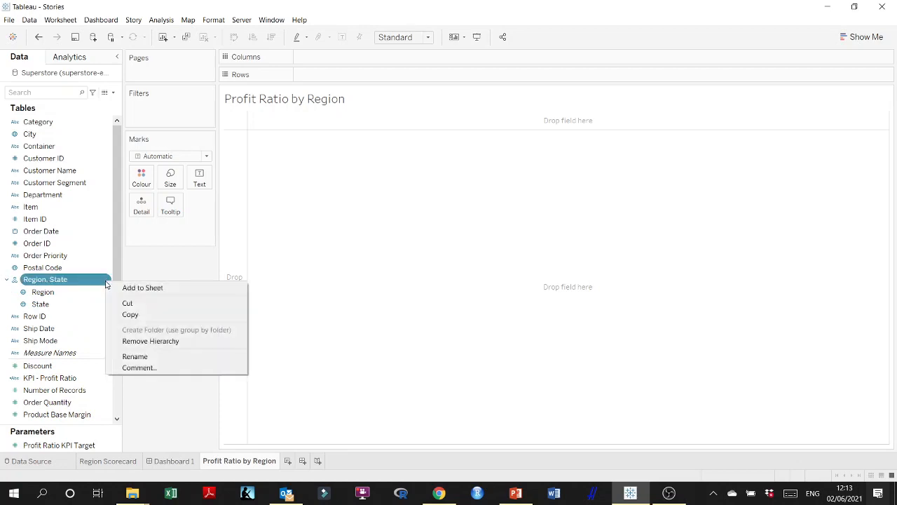
click(130, 342)
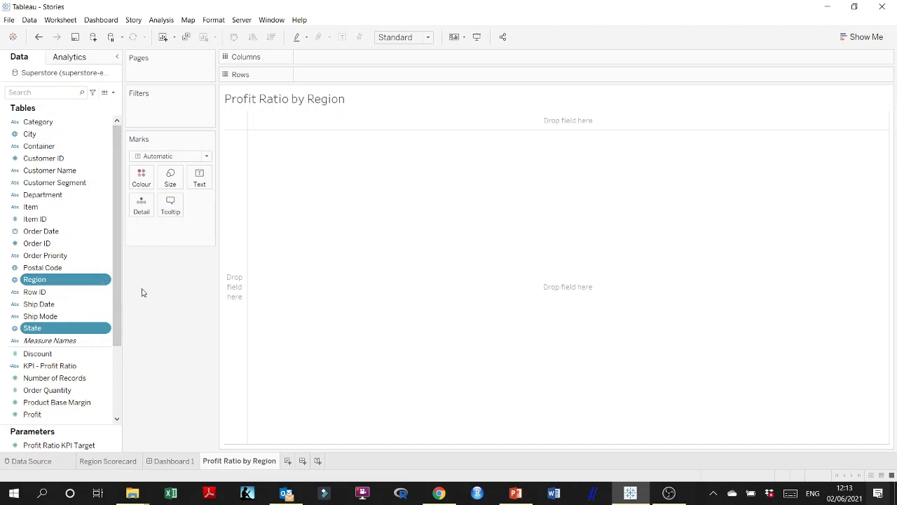
click(101, 283)
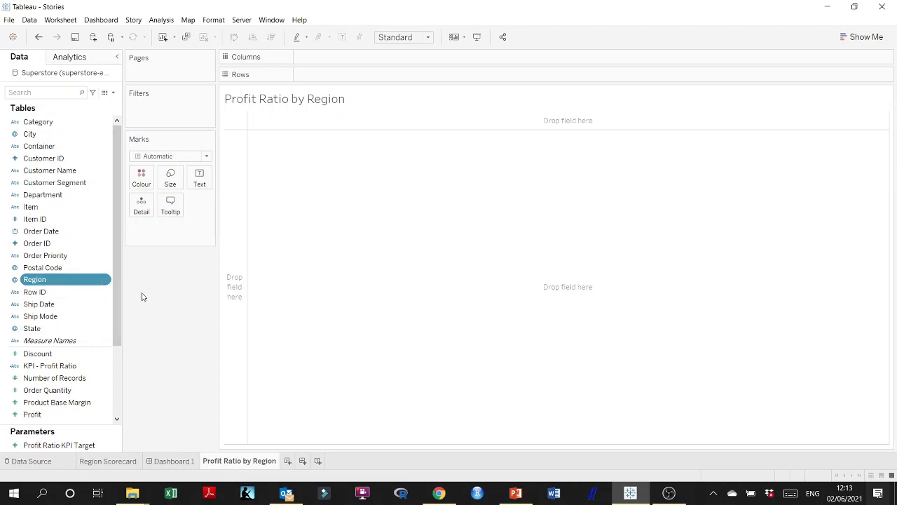
right_click(108, 281)
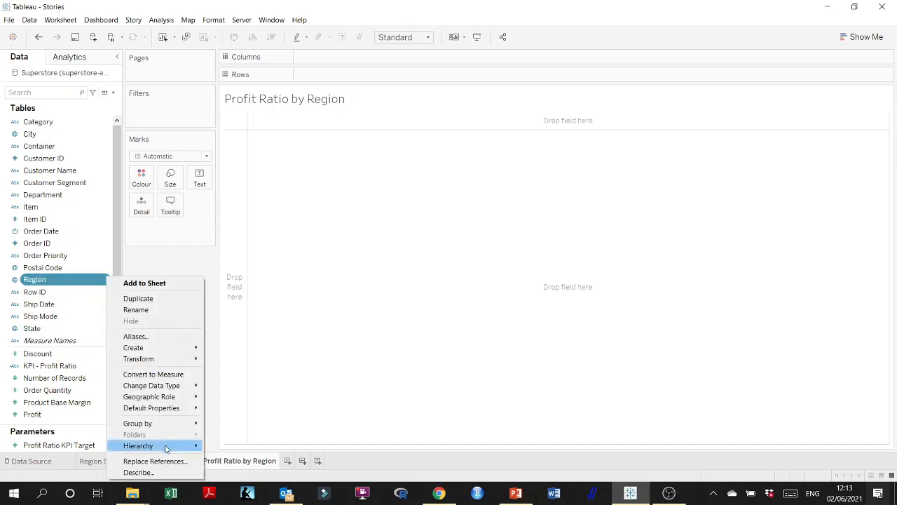
mouse_move(176, 397)
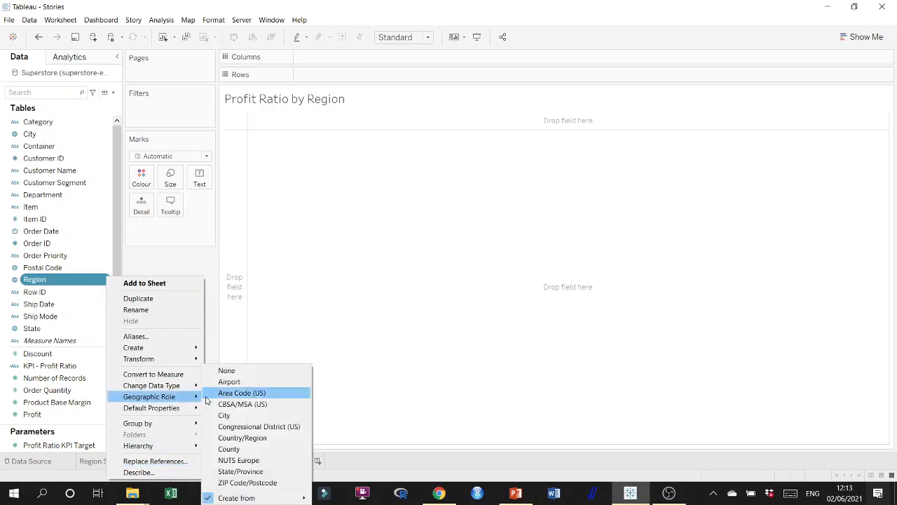
mouse_move(273, 501)
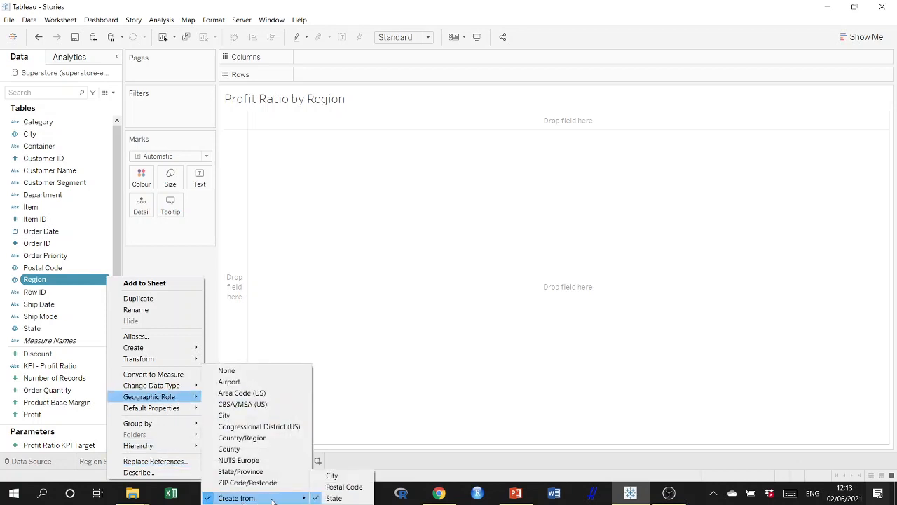
click(324, 498)
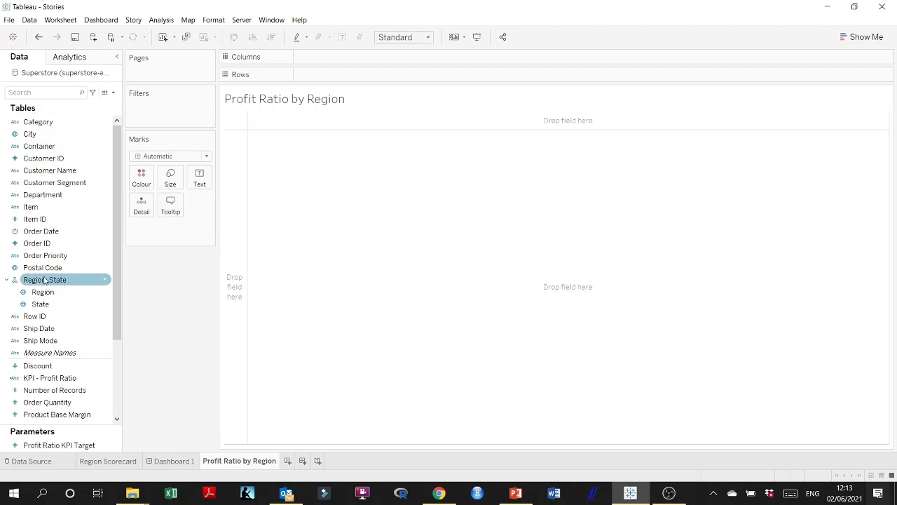
- Try mapping the Region, State hierarchy, removing Region from the rows and focusing the map on North America
drag(46, 281, 289, 265)
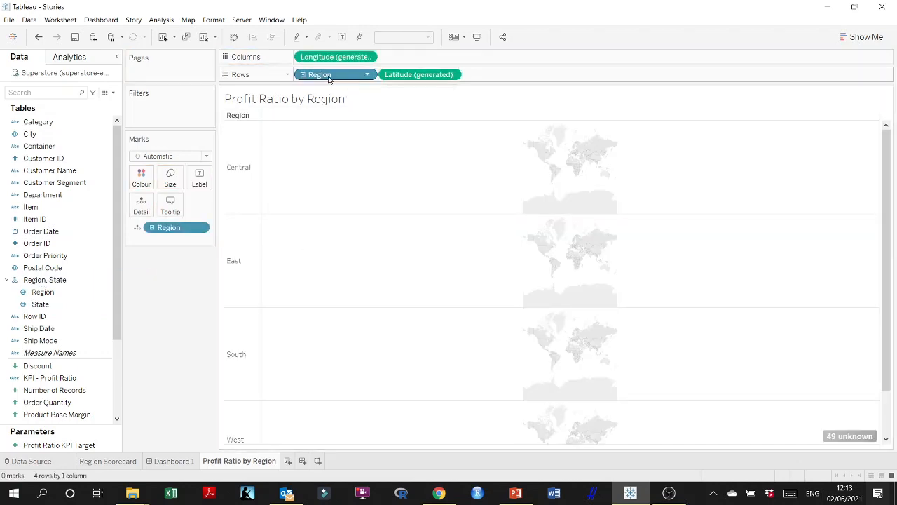
drag(329, 79, 160, 313)
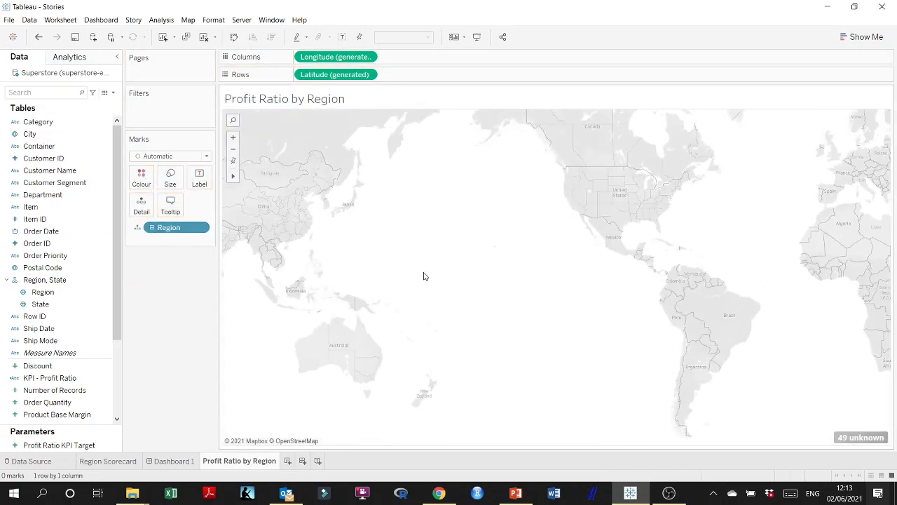
drag(504, 236, 352, 298)
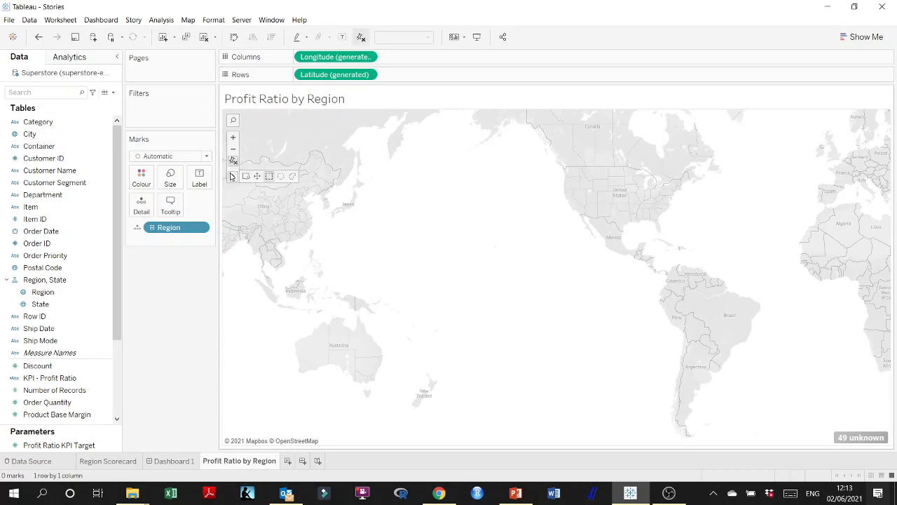
click(257, 177)
drag(568, 252, 346, 325)
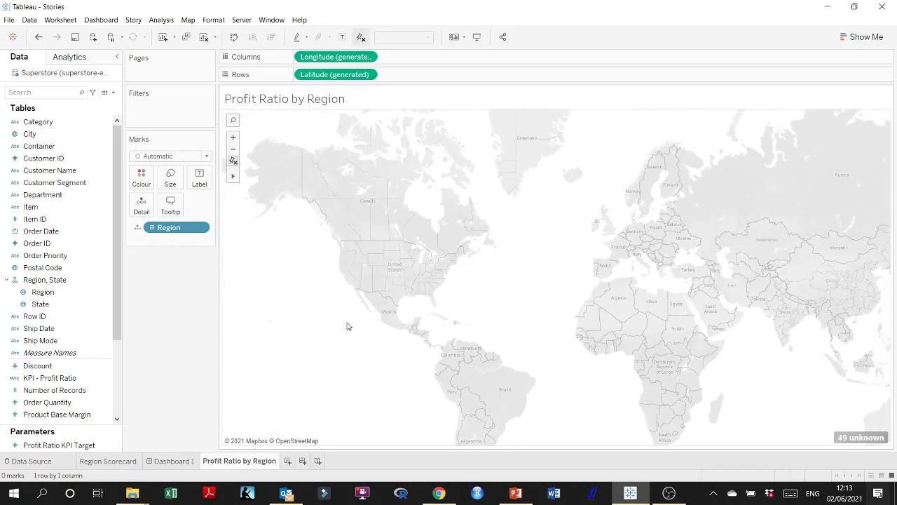
scroll(346, 325, up, 2)
scroll(295, 334, up, 1)
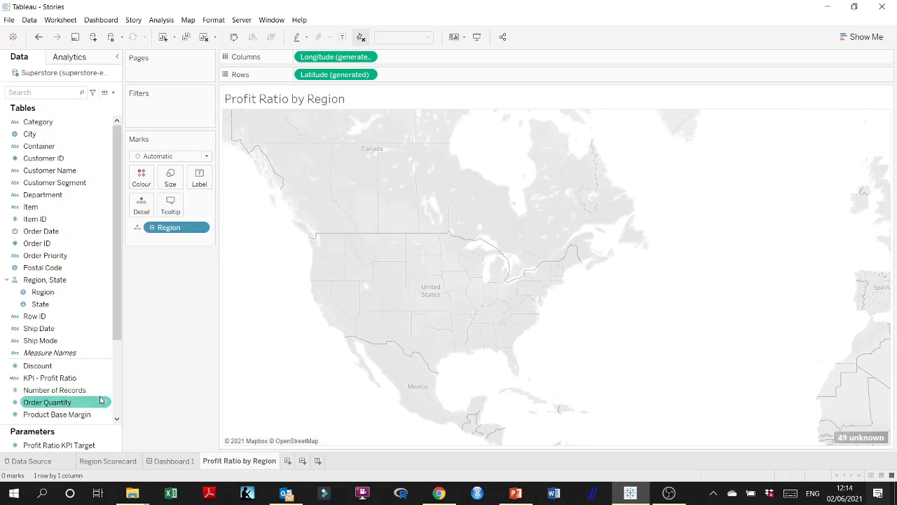
- Switch to the PowerPoint slides and review the instructions on Region's geographic role and generating the map
scroll(101, 400, down, 1)
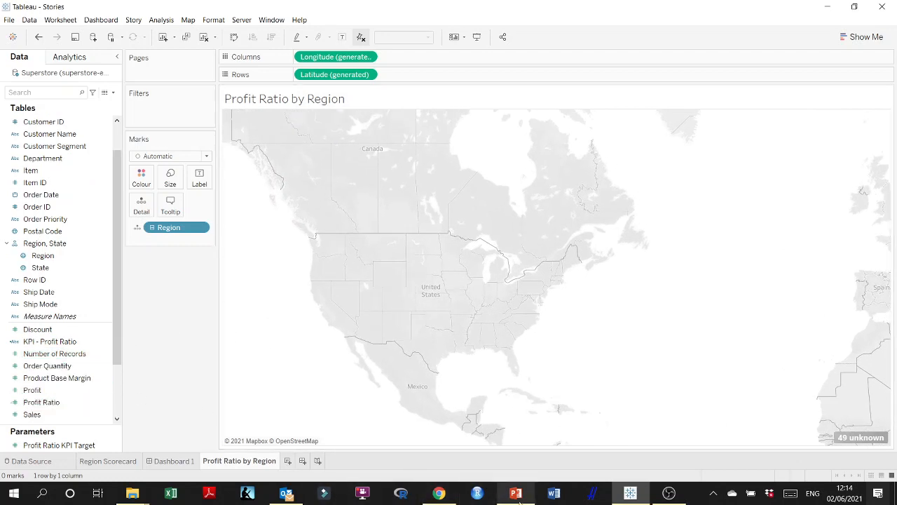
click(517, 493)
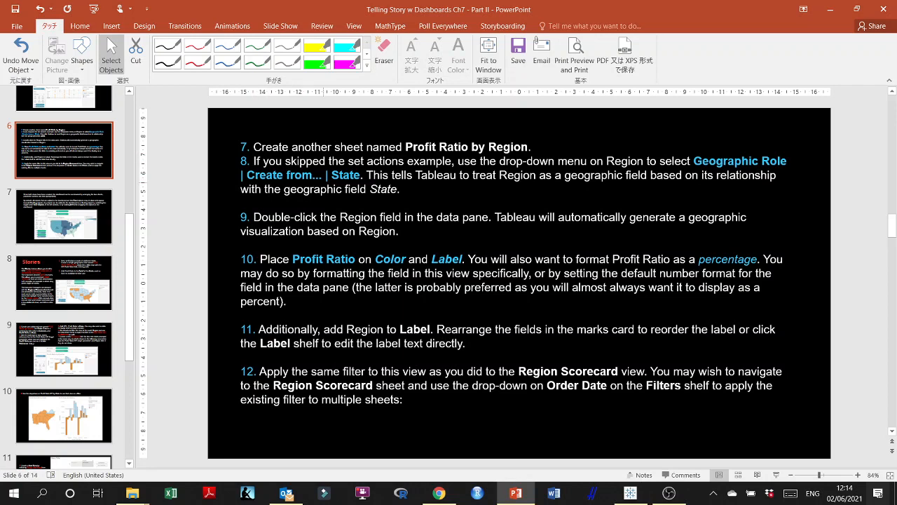
click(359, 175)
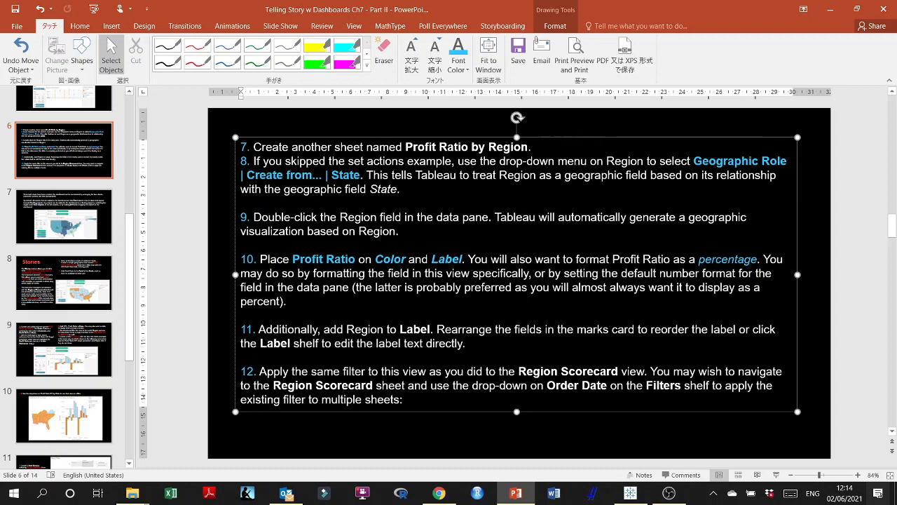
- Return to Tableau, remove Region from the marks and clear the sheet
click(631, 493)
drag(186, 227, 162, 332)
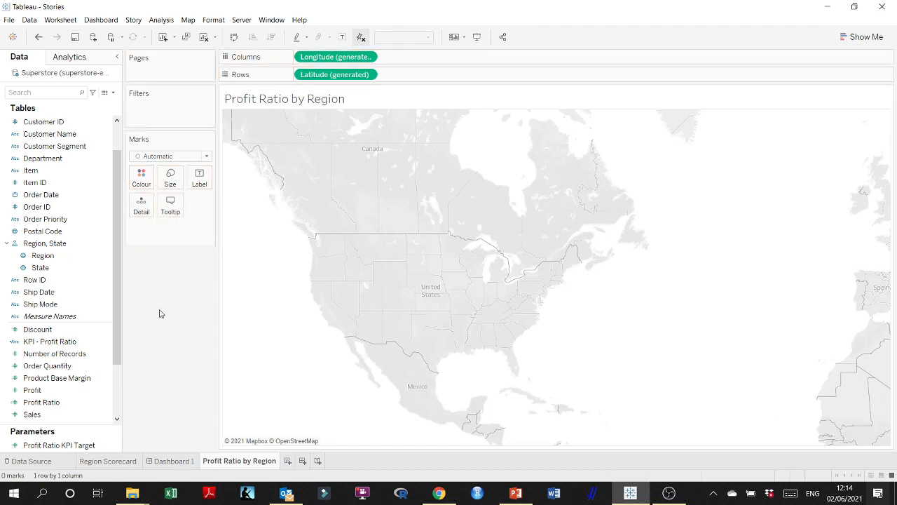
click(204, 37)
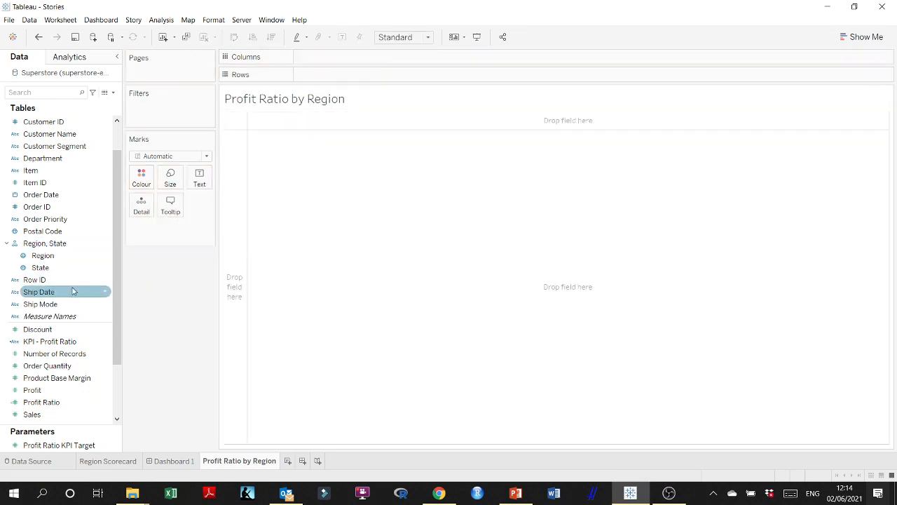
- Try generating a map from the Region field, and remove Region from the marks
double_click(43, 256)
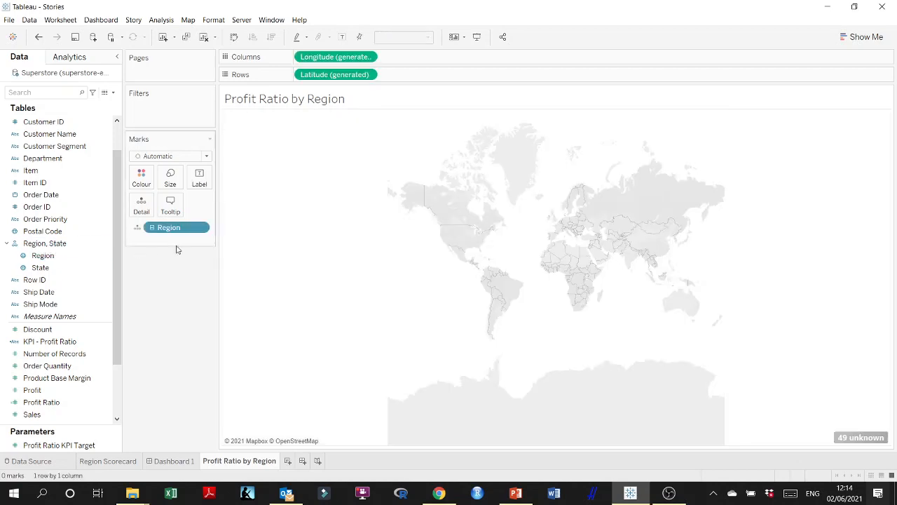
drag(171, 230, 34, 254)
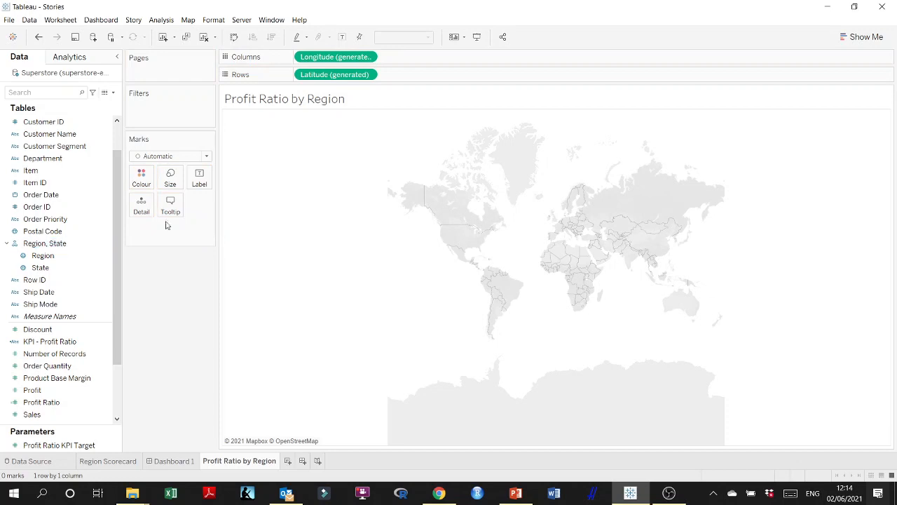
- Clear the sheet and generate a map from the Region field inside the Region, State hierarchy
click(204, 37)
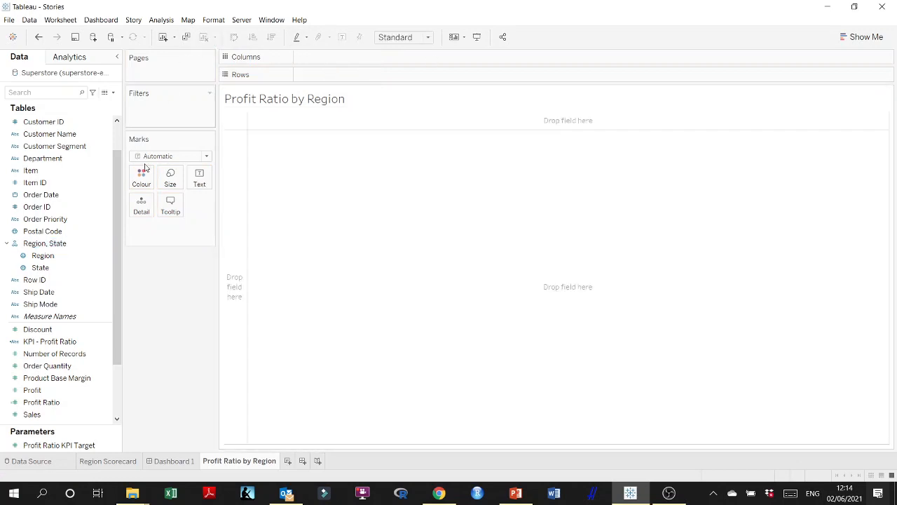
click(56, 245)
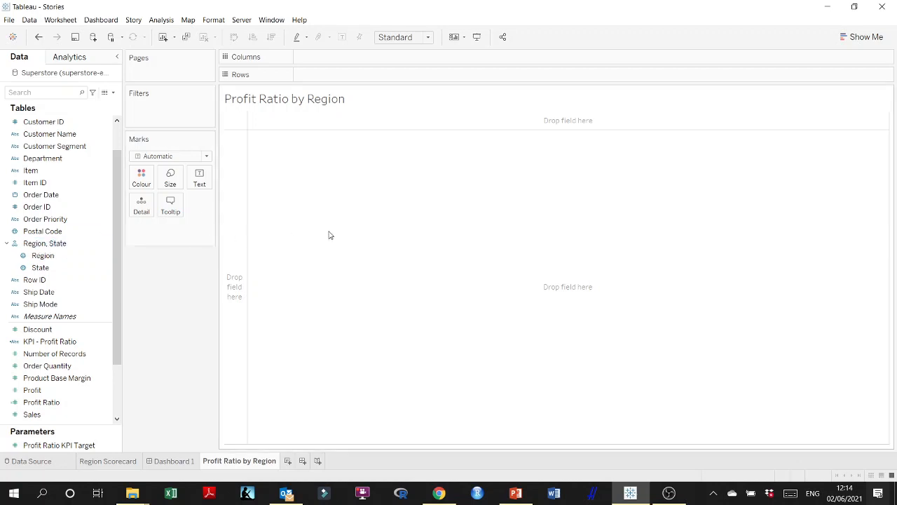
mouse_move(40, 259)
mouse_down()
mouse_move(45, 270)
mouse_move(44, 256)
mouse_up()
double_click(44, 256)
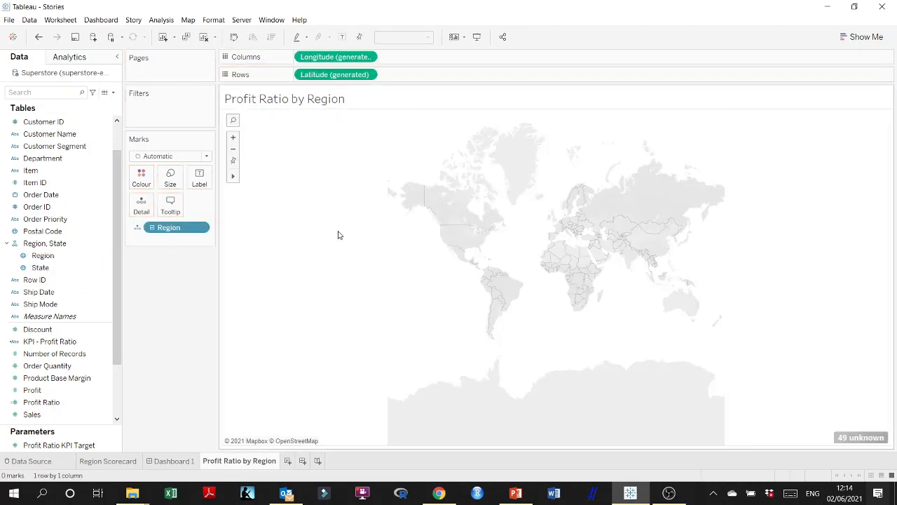
- Zoom in and pan the map so that the United States fills the view
scroll(421, 282, up, 3)
drag(493, 243, 392, 310)
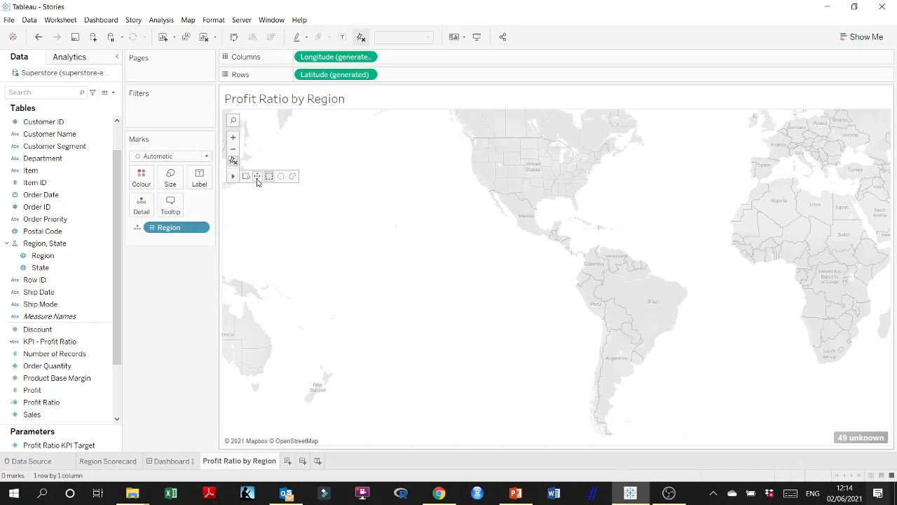
click(257, 178)
drag(535, 230, 420, 356)
scroll(423, 306, up, 2)
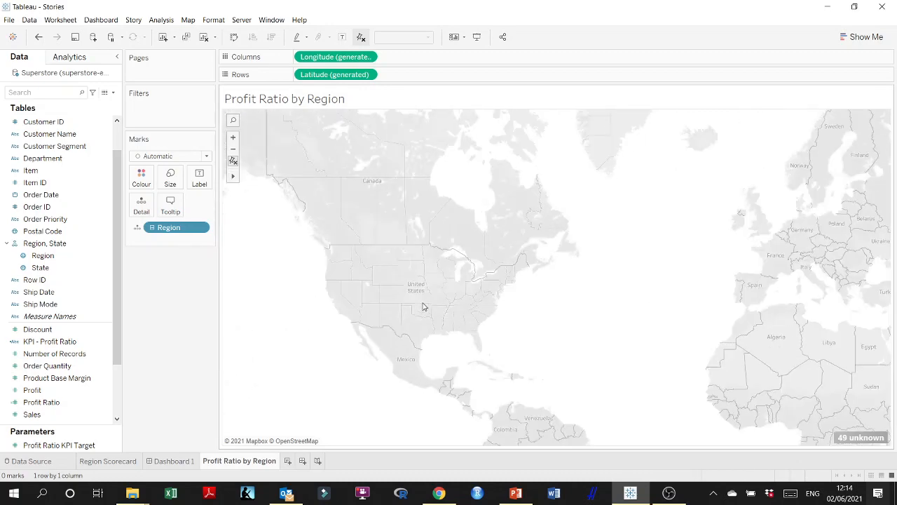
scroll(421, 306, up, 3)
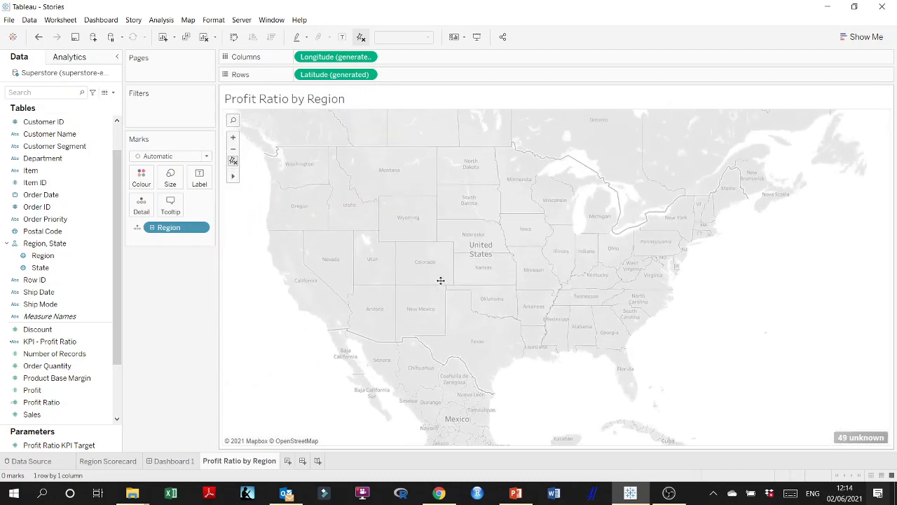
drag(440, 280, 445, 270)
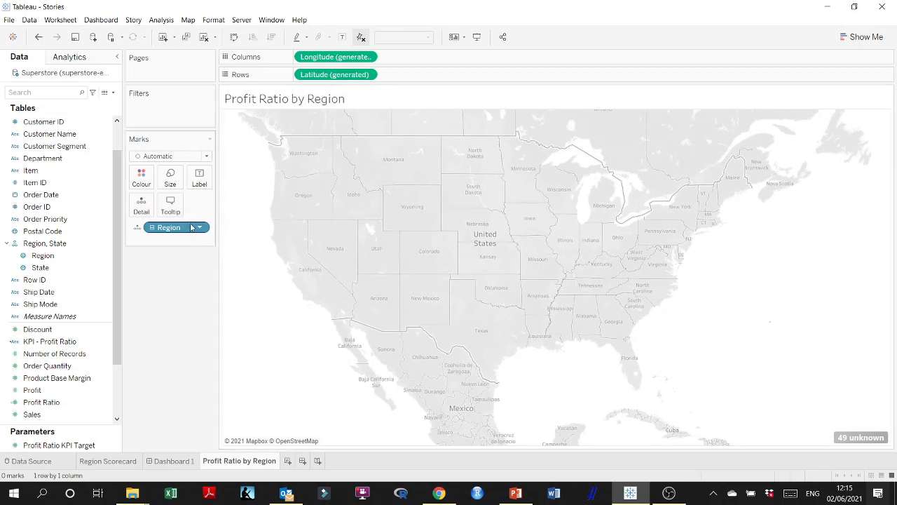
- Check the Profit Ratio instruction in the PowerPoint slides, then return to Tableau and colour the map by Profit Ratio
click(515, 493)
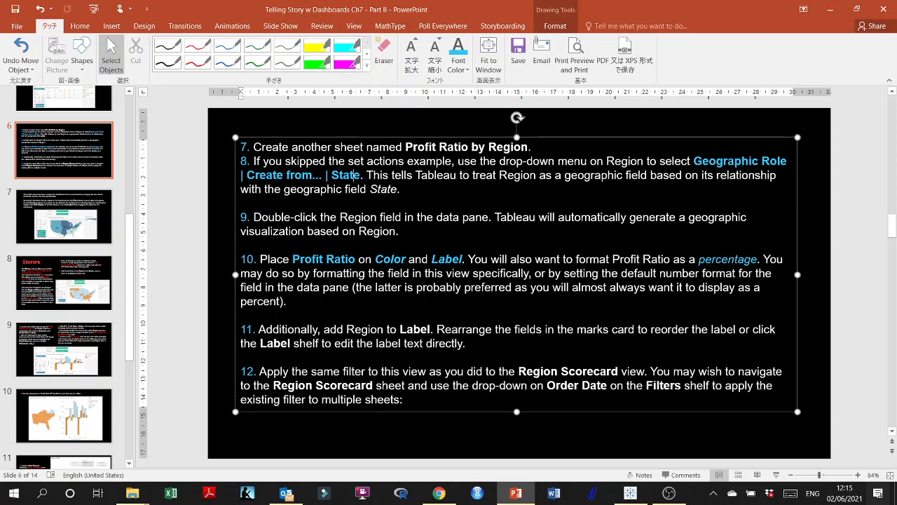
click(631, 493)
click(54, 342)
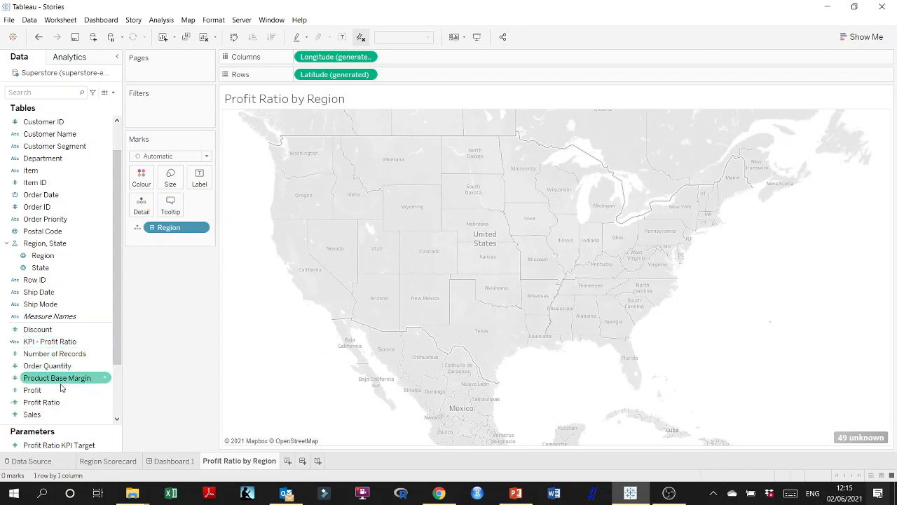
scroll(42, 284, down, 2)
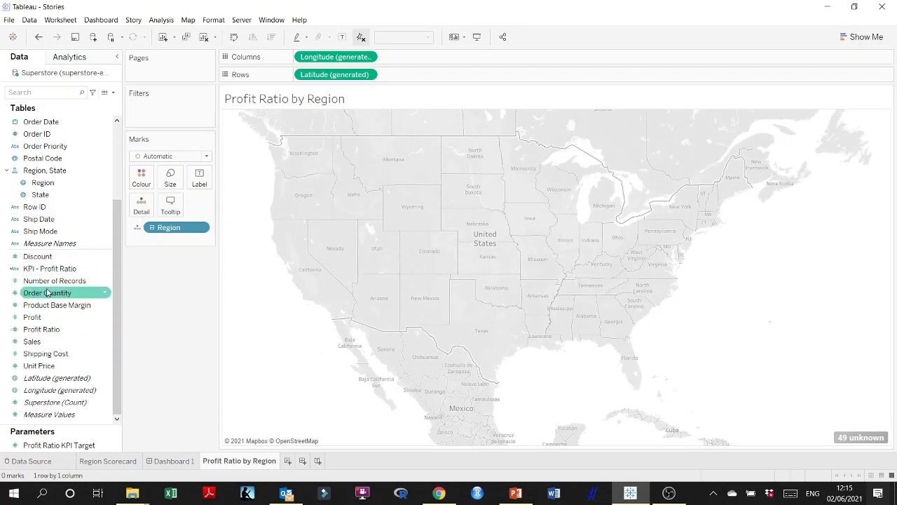
drag(41, 332, 141, 177)
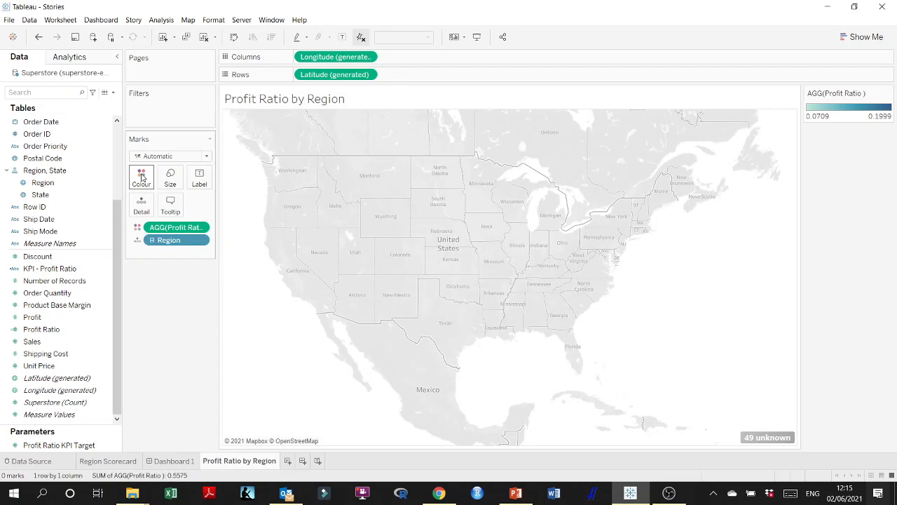
- Edit the locations of the unknown State values, fixing Country/Region to USA
click(769, 437)
click(453, 199)
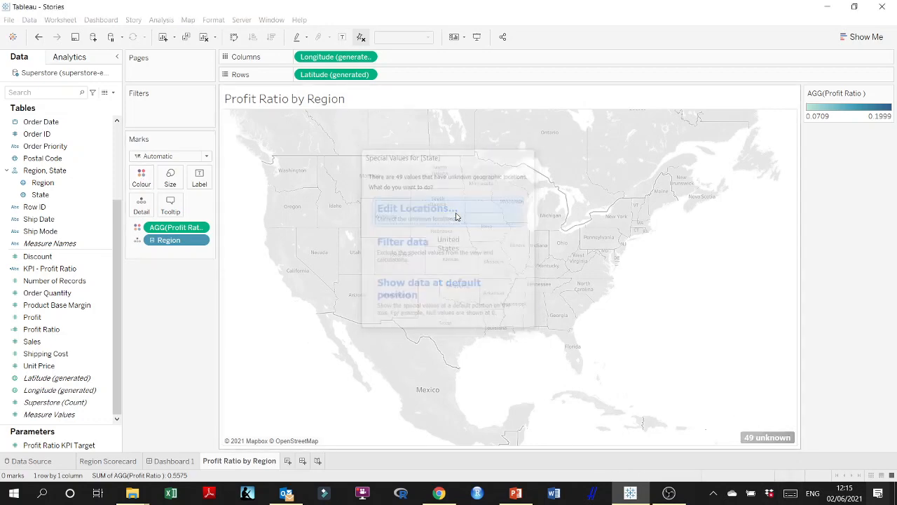
click(458, 165)
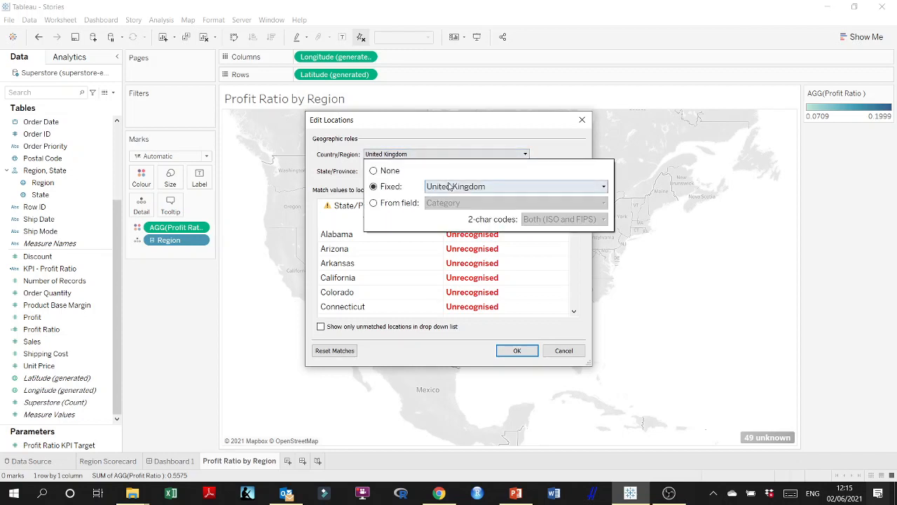
click(447, 187)
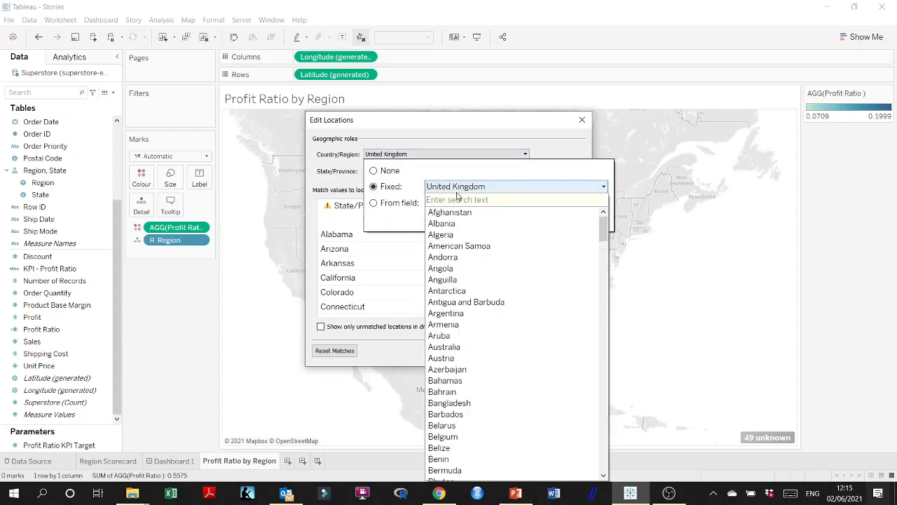
text(USA)
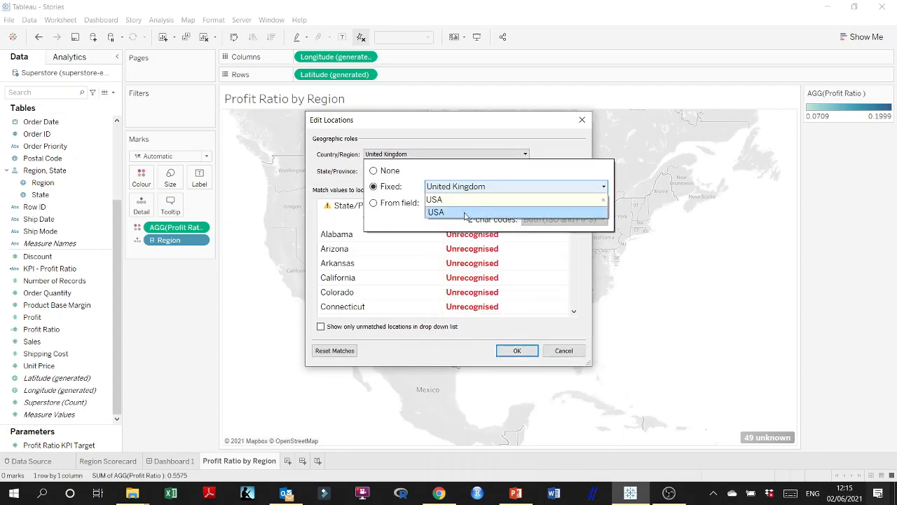
click(466, 212)
click(515, 349)
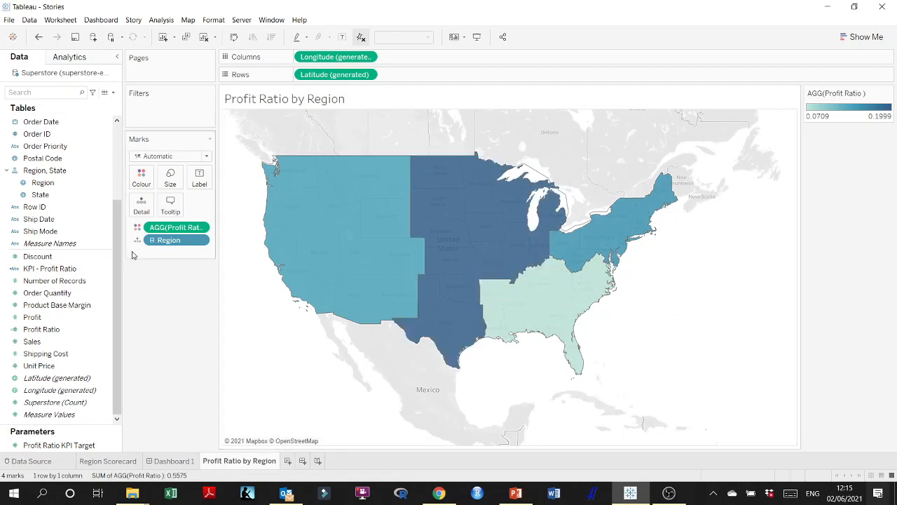
- Label the map's regions with both Region and Profit Ratio
drag(179, 242, 201, 180)
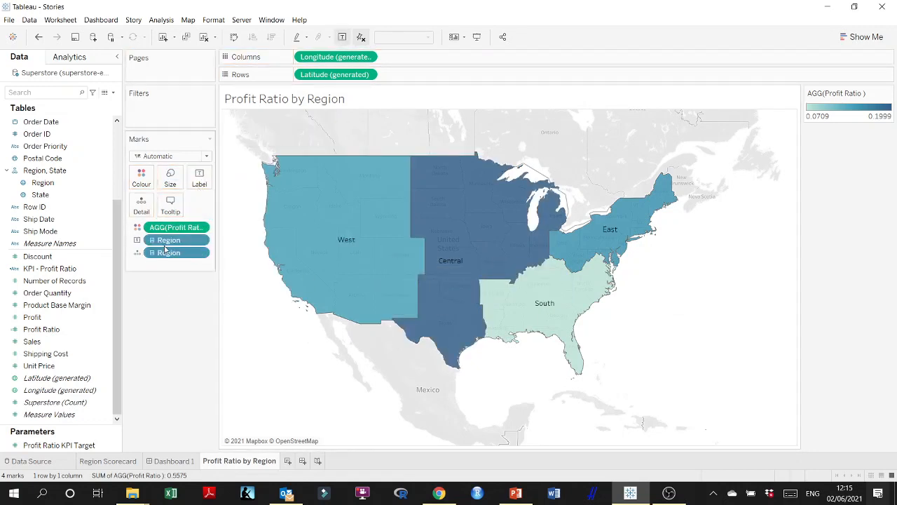
drag(172, 228, 199, 181)
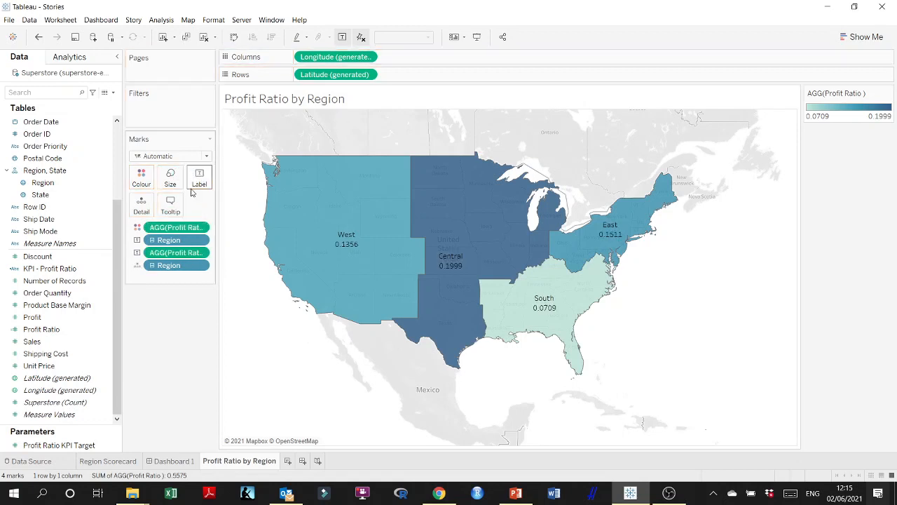
mouse_move(337, 239)
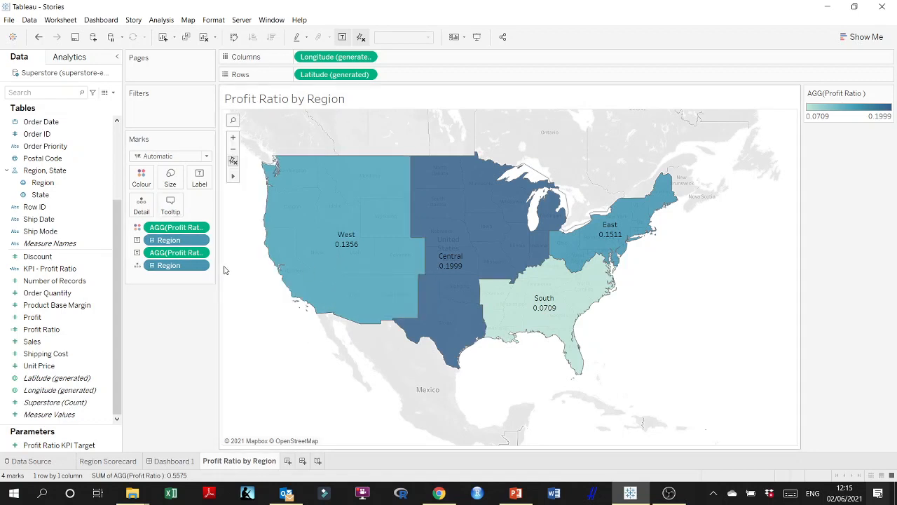
- Restyle the Region label's header font, choosing black and adjusting its boldness and size, and close the formatting
click(200, 240)
click(195, 307)
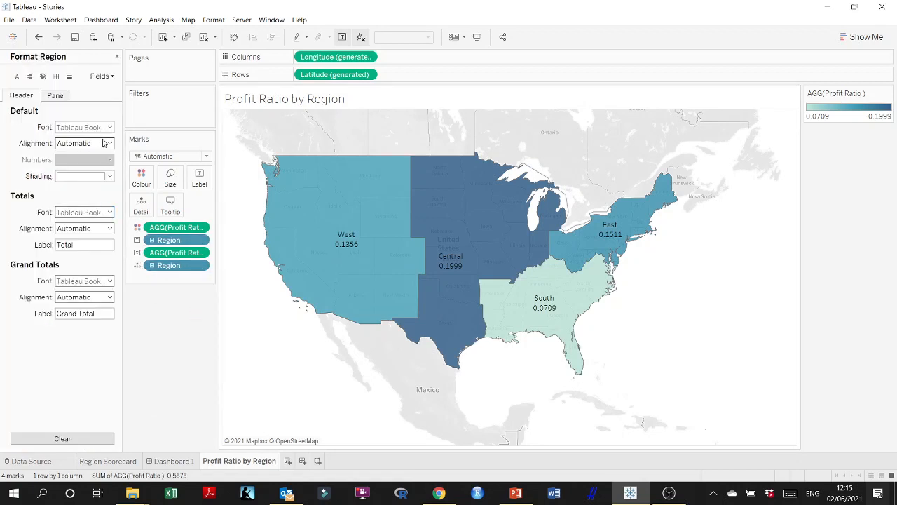
click(106, 144)
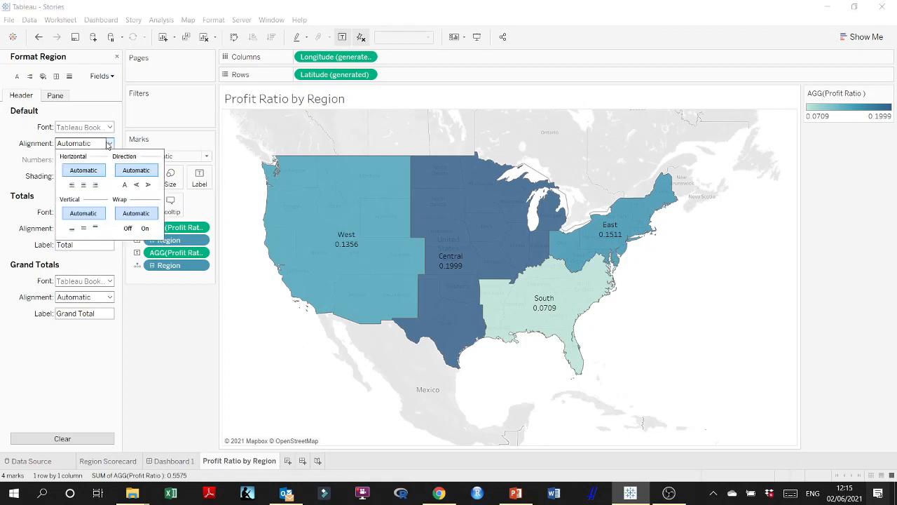
click(107, 144)
click(109, 129)
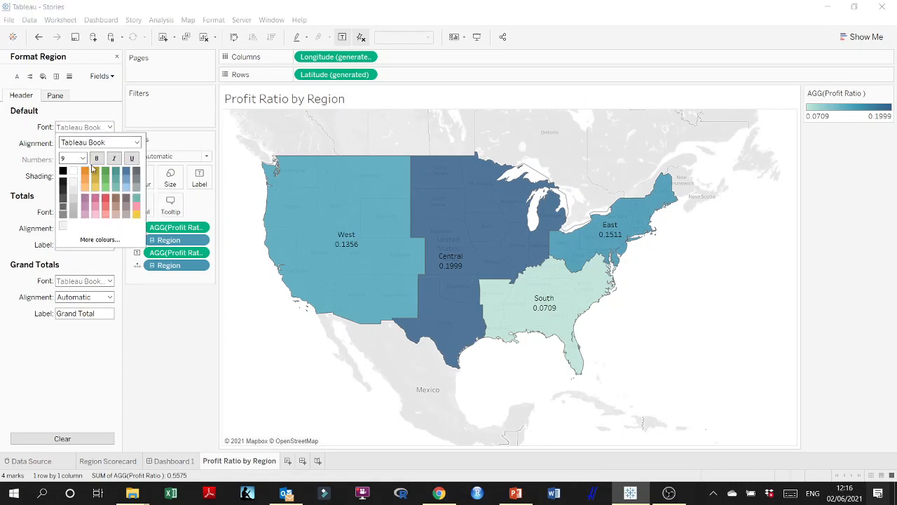
click(62, 173)
click(97, 159)
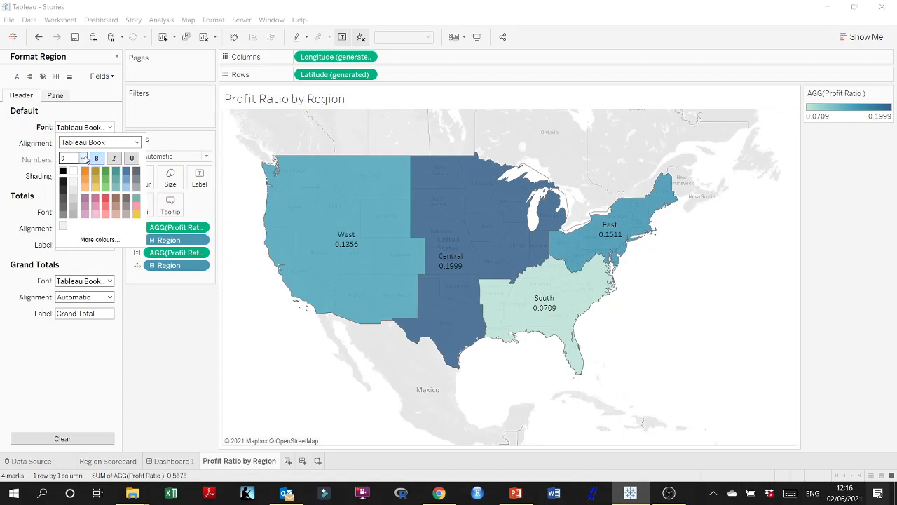
click(85, 159)
click(77, 192)
click(100, 162)
click(164, 321)
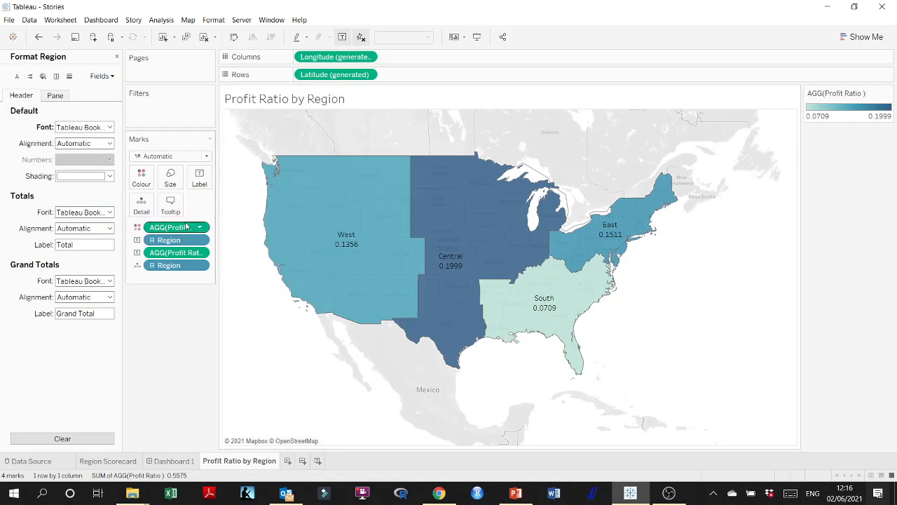
click(117, 57)
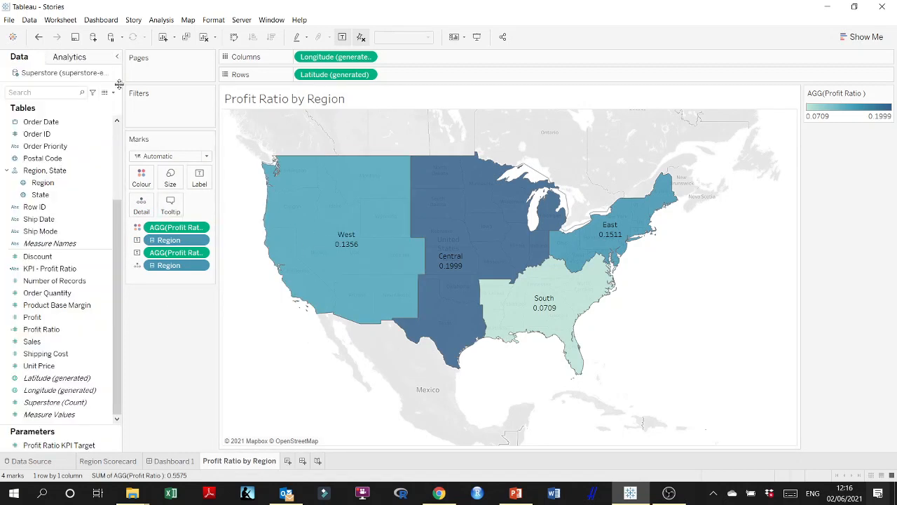
- Open the map label's text for editing, select the Region and Profit Ratio lines, and accept the text as is
click(200, 178)
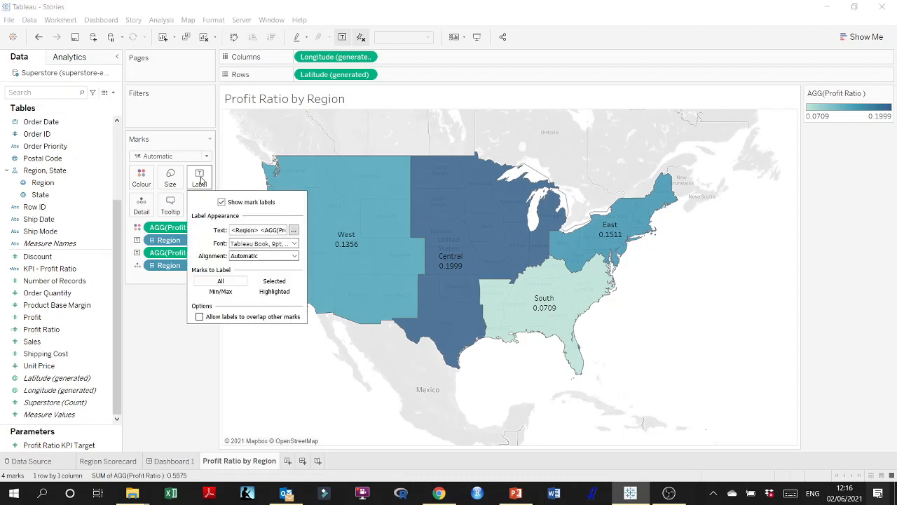
click(294, 230)
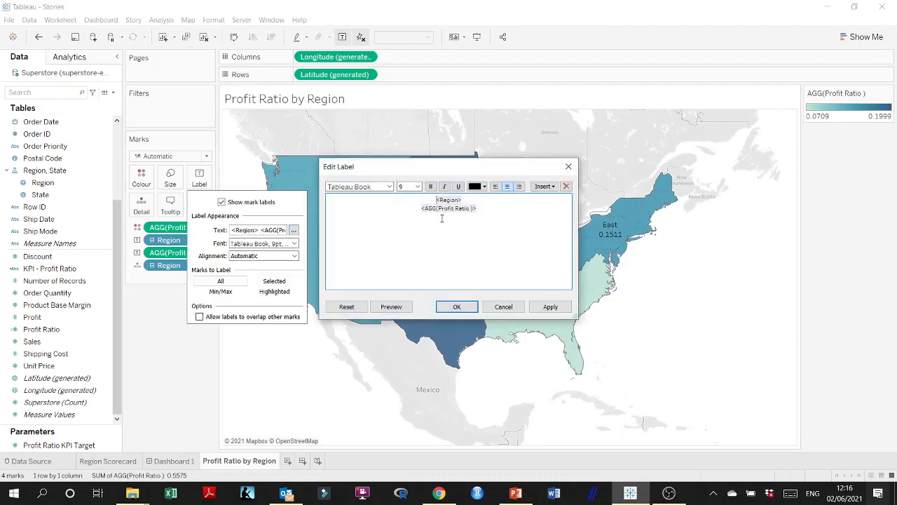
drag(504, 211, 401, 200)
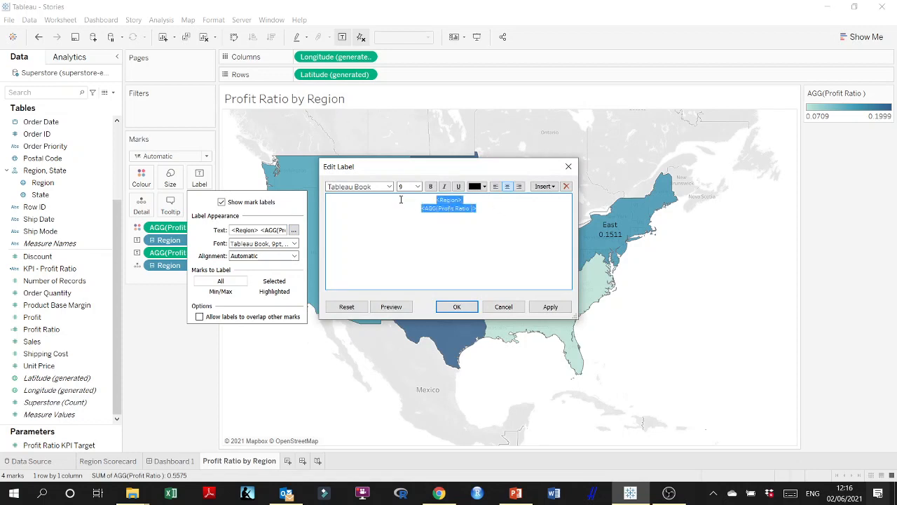
click(456, 307)
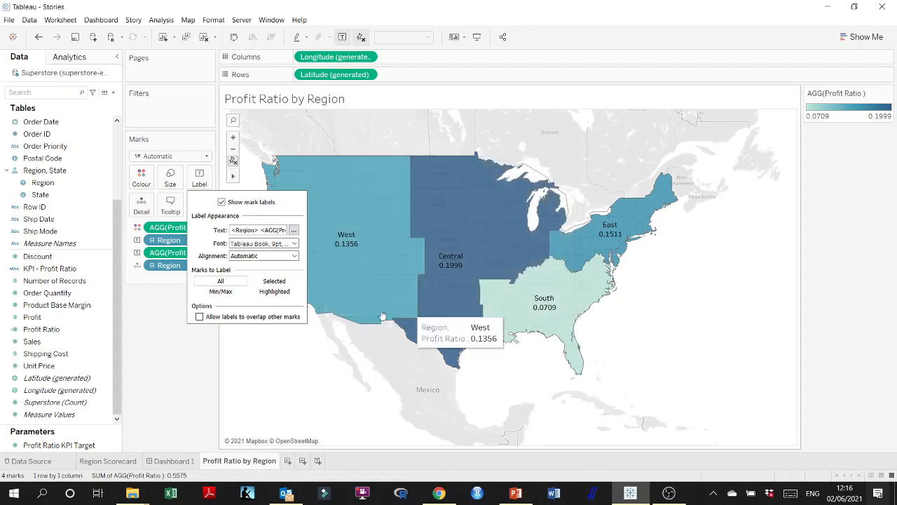
click(125, 363)
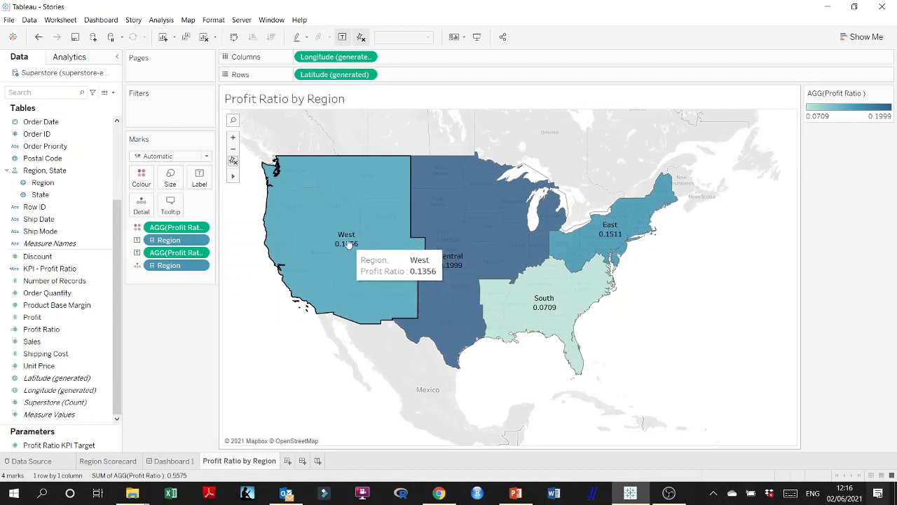
- Format the Profit Ratio label's numbers as a percentage with 2 decimal places
click(201, 254)
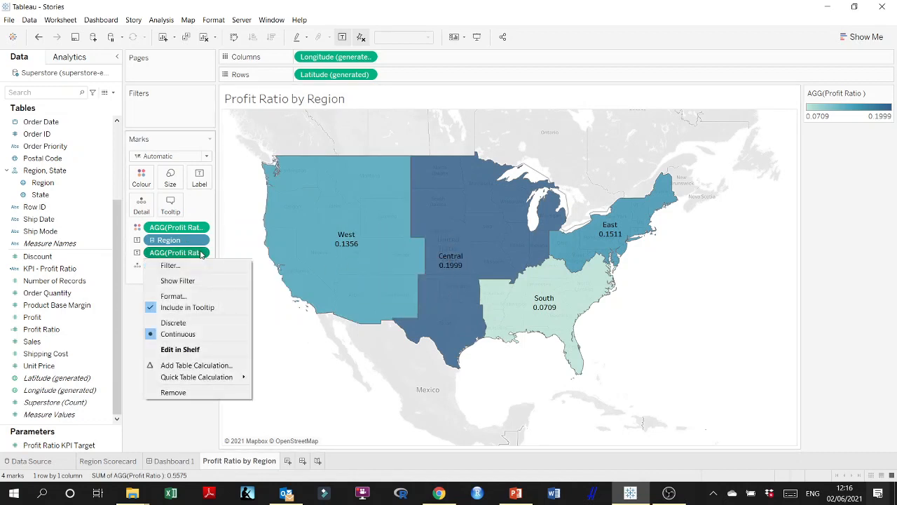
click(173, 296)
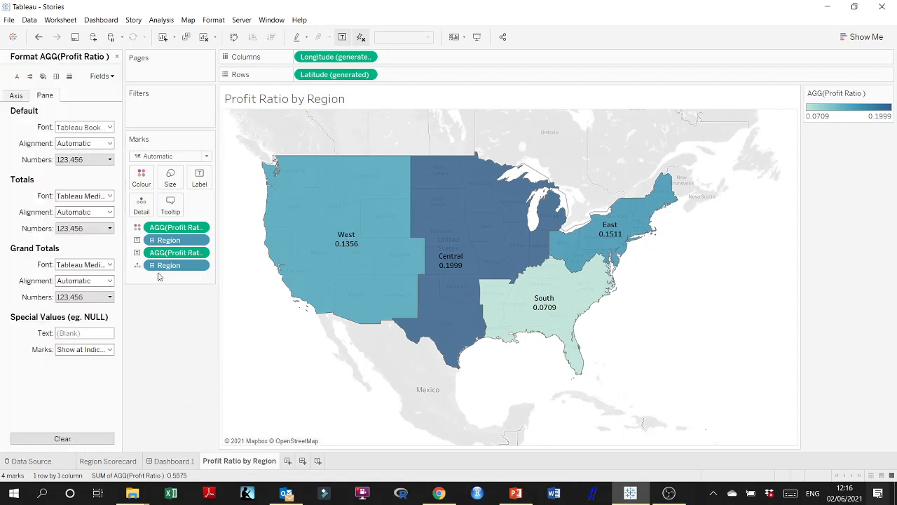
click(109, 160)
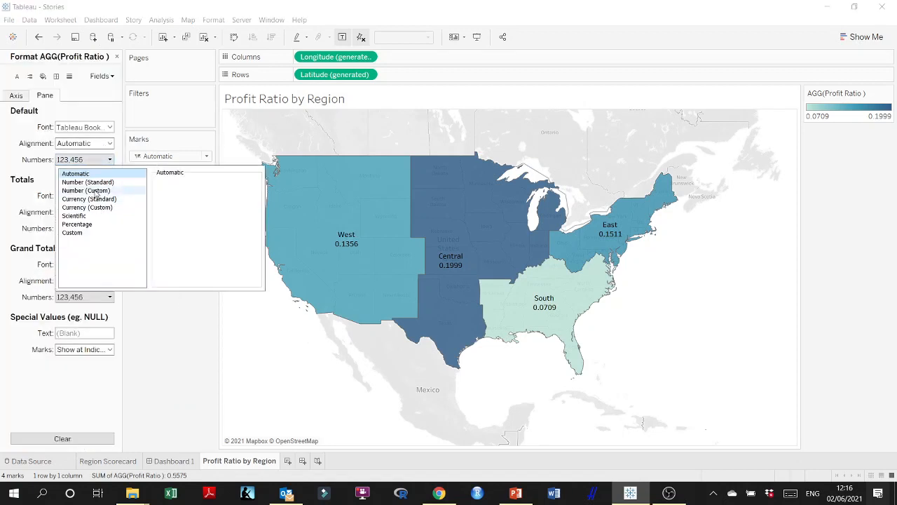
click(79, 223)
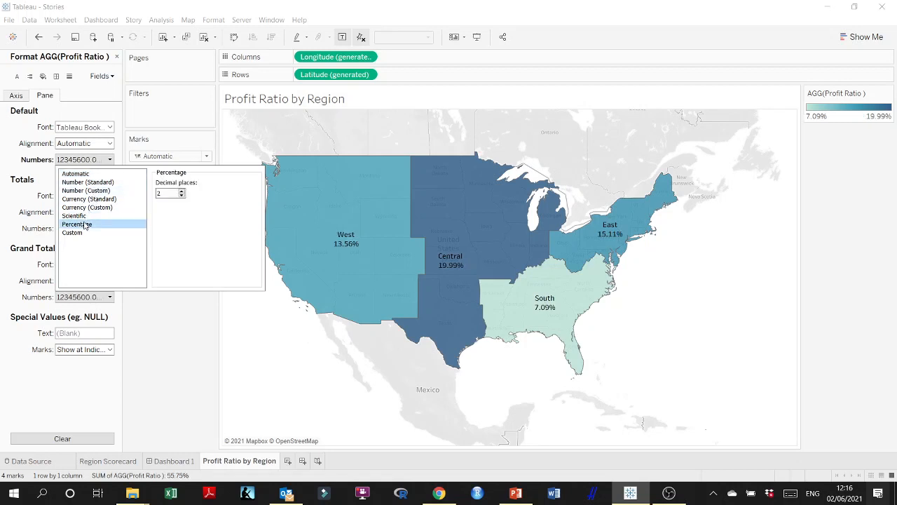
click(167, 344)
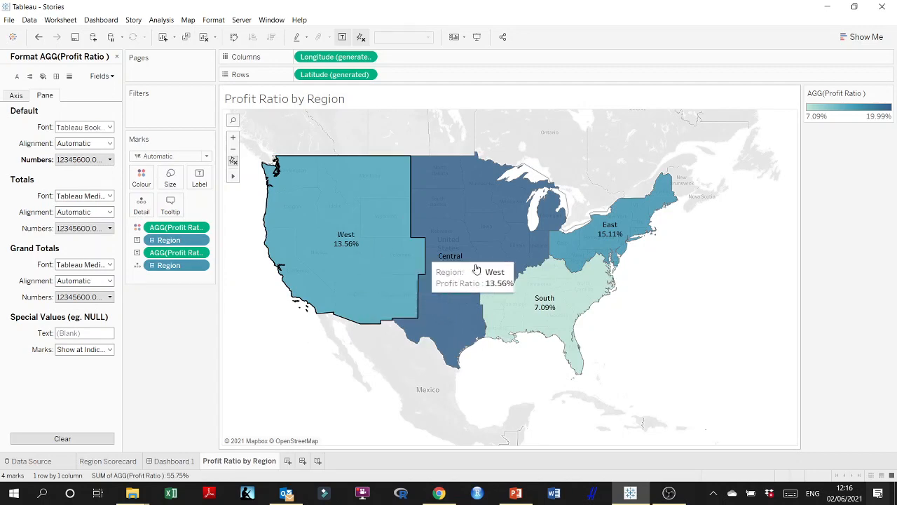
- Check the Region and Profit Ratio details of the individual regions on the map, and clear the selection
click(307, 298)
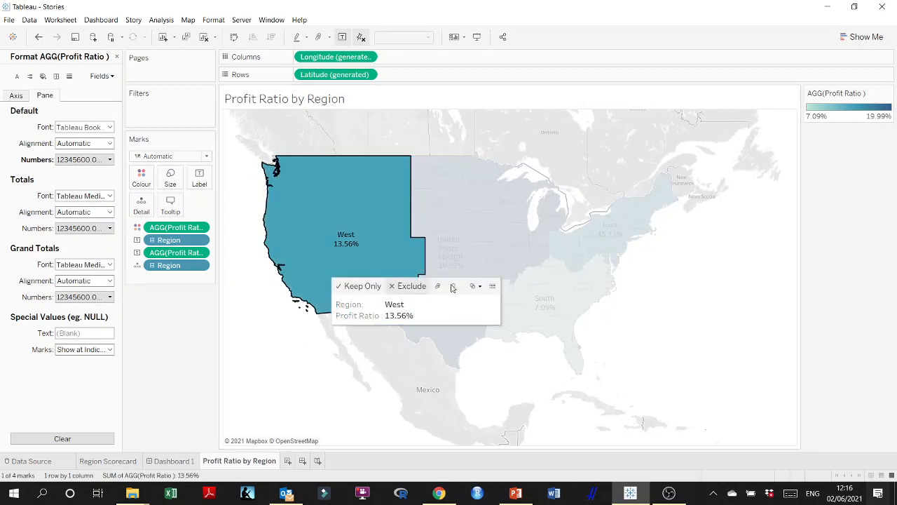
click(567, 290)
click(593, 242)
click(517, 237)
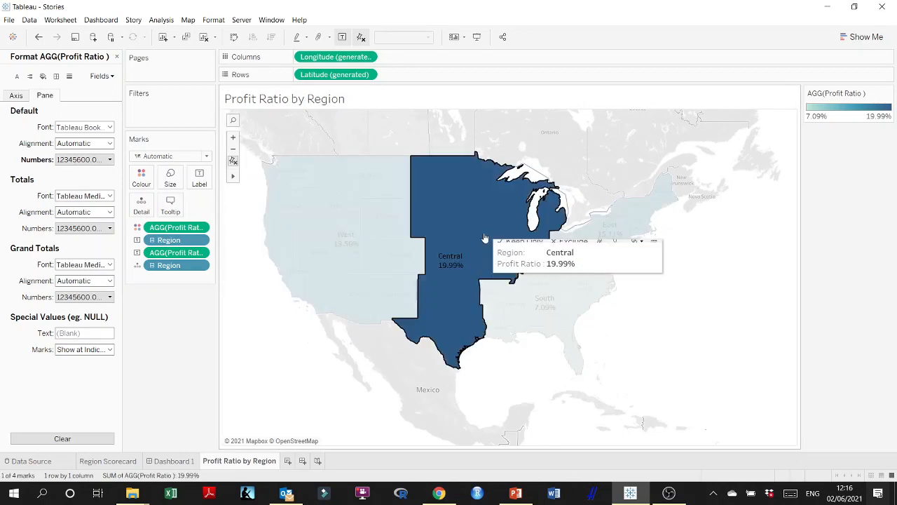
click(528, 297)
click(315, 288)
key(Escape)
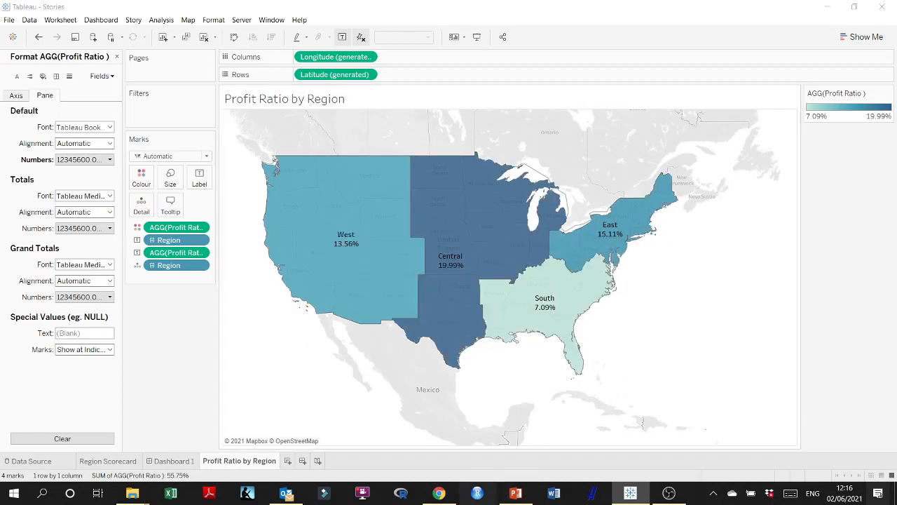
- Switch to PowerPoint, read instruction 12 on applying the Region Scorecard's Order Date filter to multiple sheets, and return to Tableau
click(516, 495)
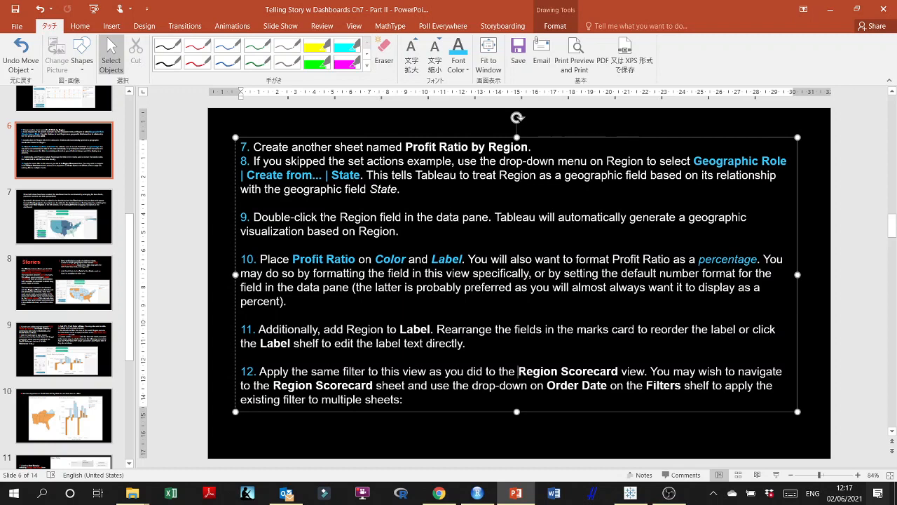
drag(518, 371, 633, 371)
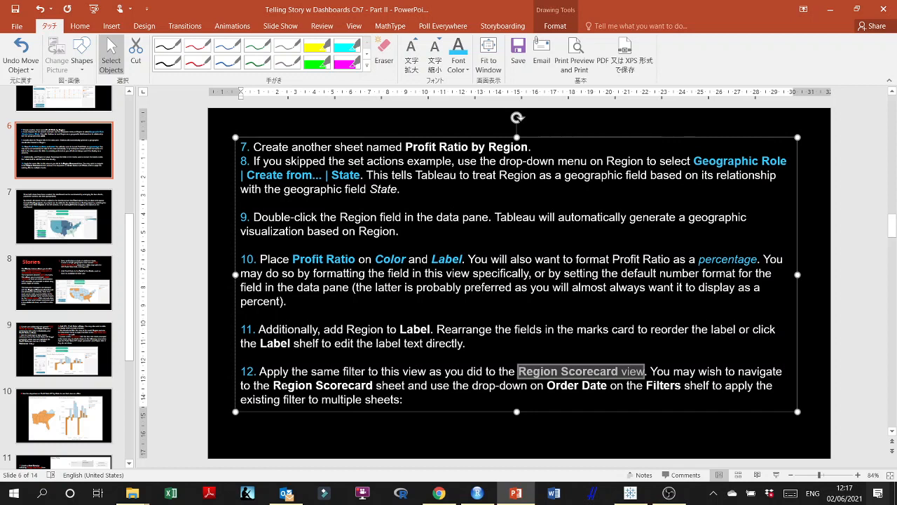
drag(283, 385, 374, 385)
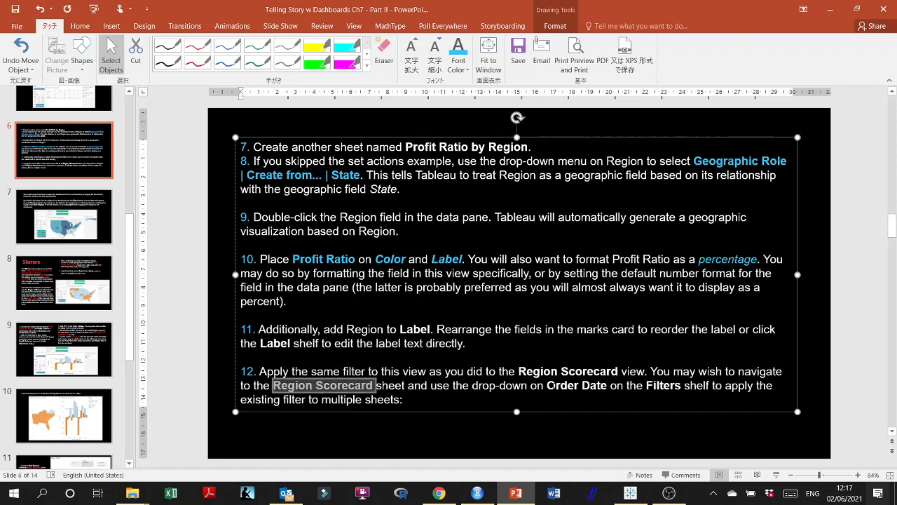
drag(547, 386, 607, 386)
click(633, 494)
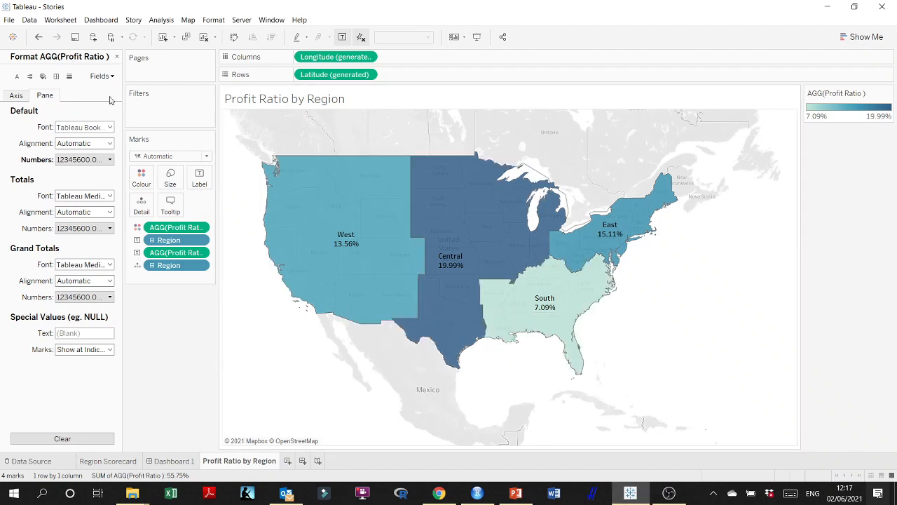
- Close the Profit Ratio formatting, move Dashboard 1 behind the Profit Ratio by Region sheet, and open the Region Scorecard sheet
click(117, 58)
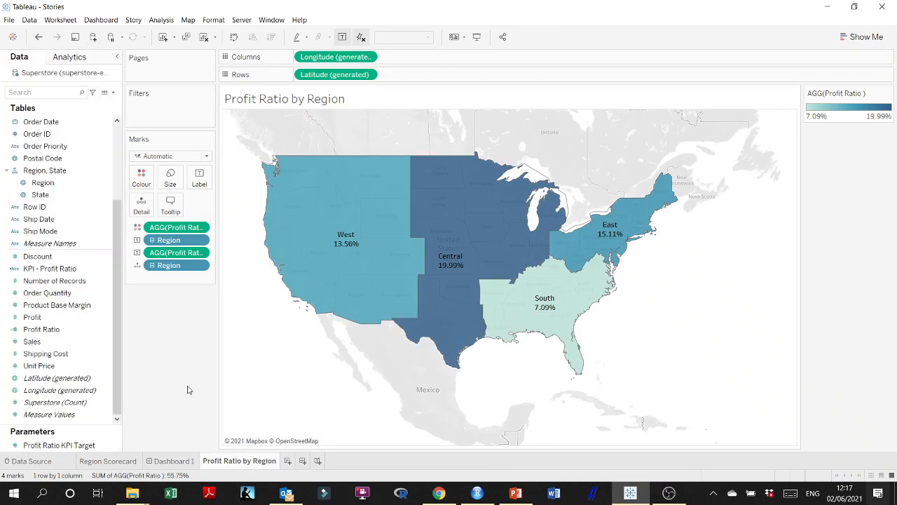
click(103, 464)
click(151, 462)
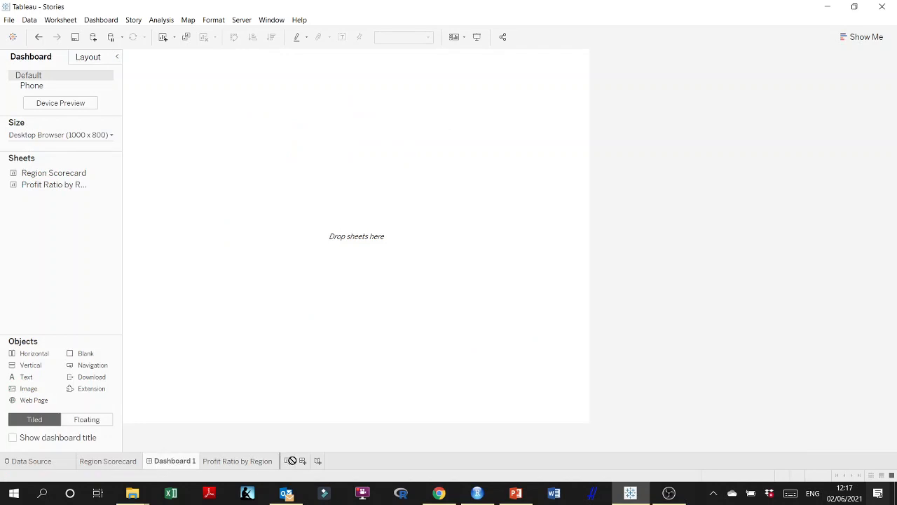
mouse_move(292, 461)
mouse_down()
mouse_move(281, 472)
mouse_move(287, 460)
mouse_up()
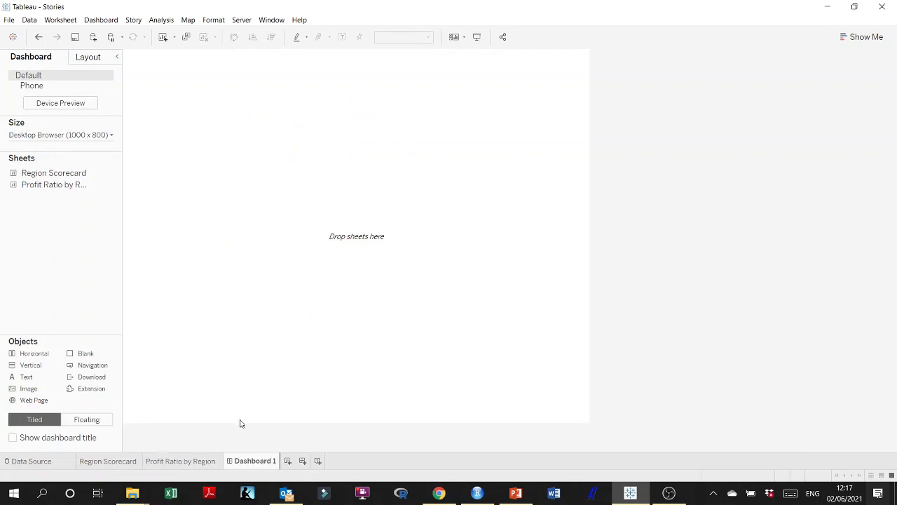
click(122, 463)
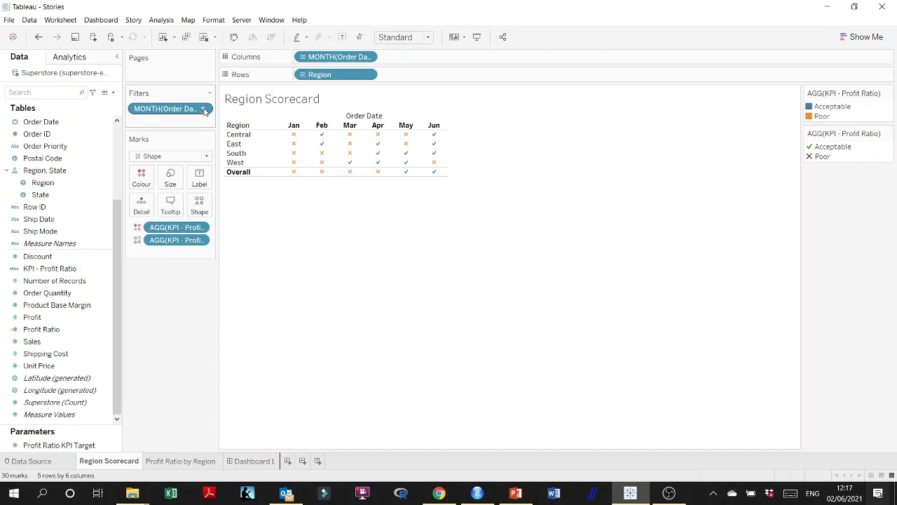
- Try to apply the Order Date month filter to all worksheets using this data source
click(204, 110)
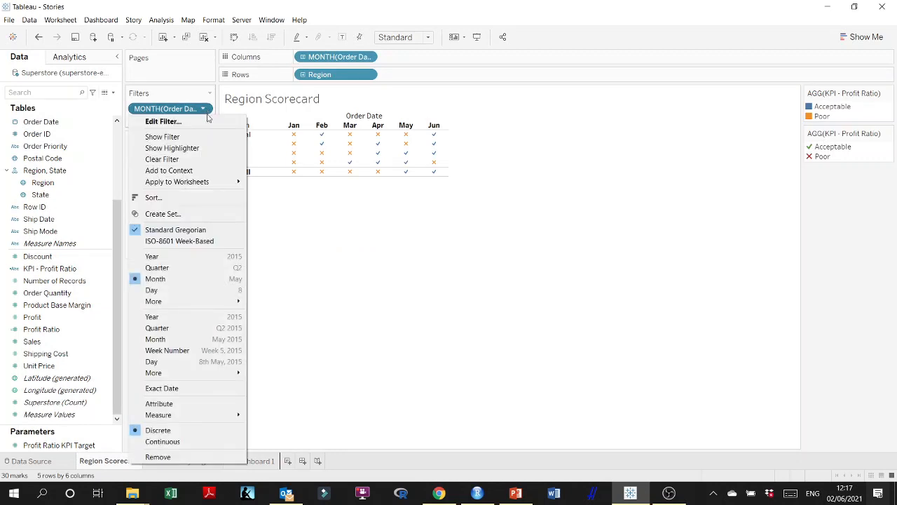
mouse_move(228, 181)
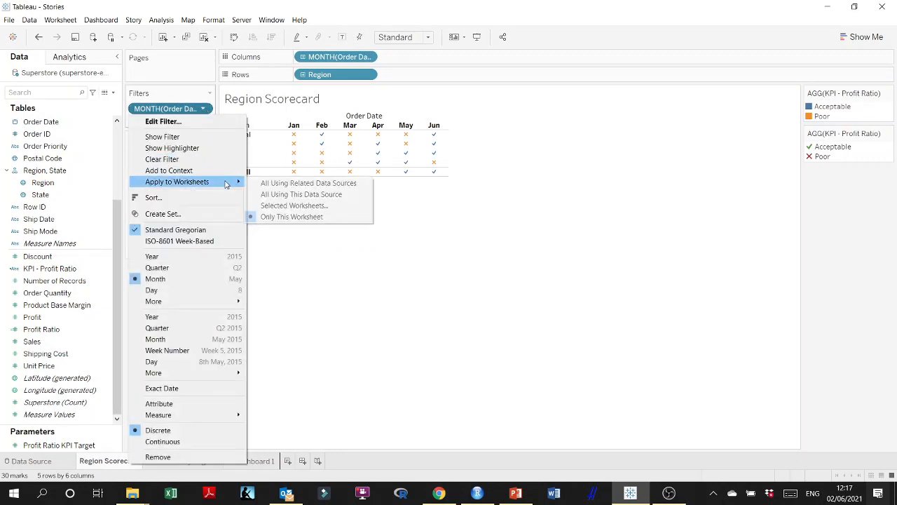
click(291, 195)
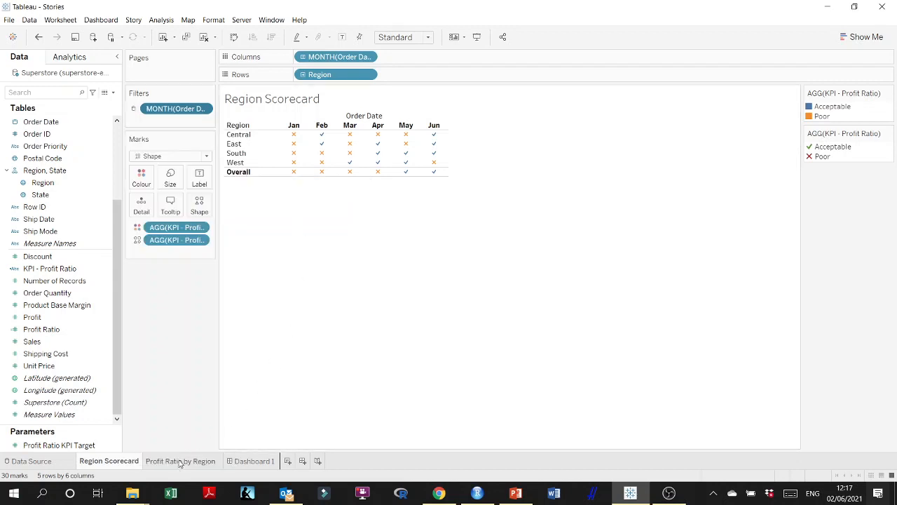
- Apply the Region Scorecard's Order Date month filter to selected worksheets, adding Profit Ratio by Region
click(204, 109)
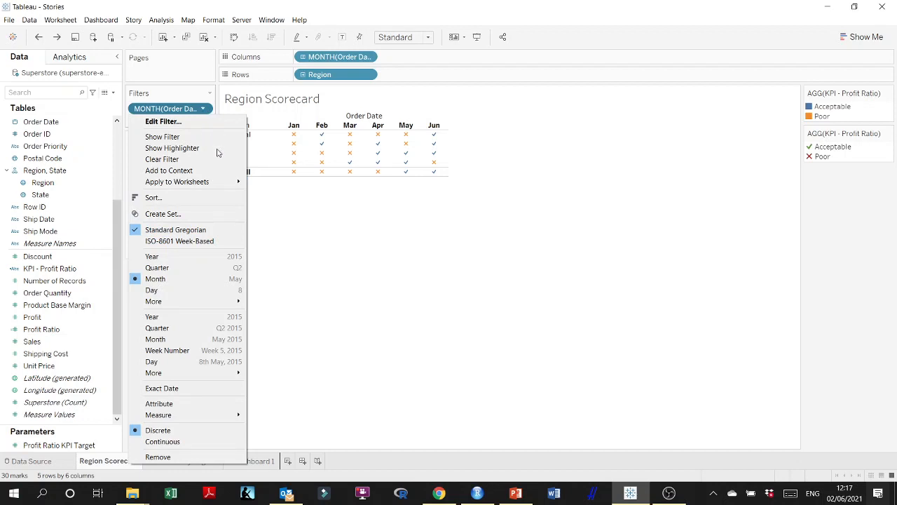
mouse_move(236, 185)
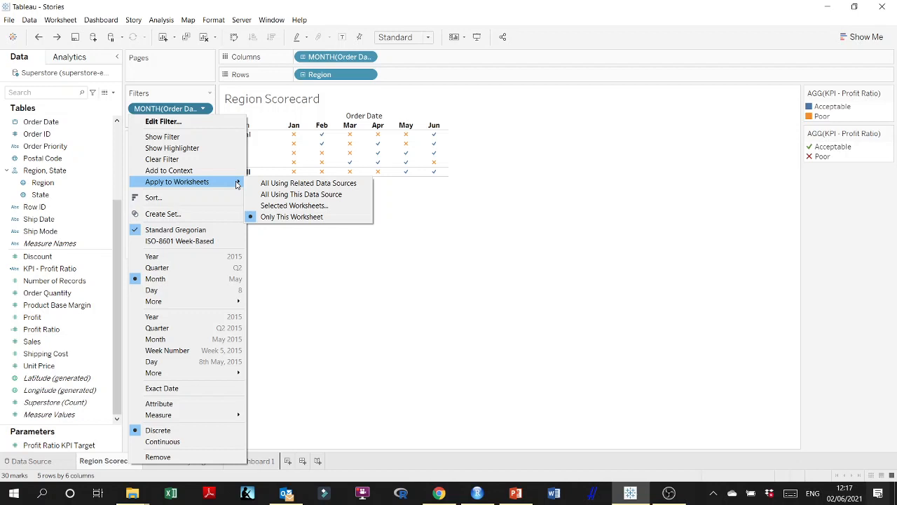
click(300, 207)
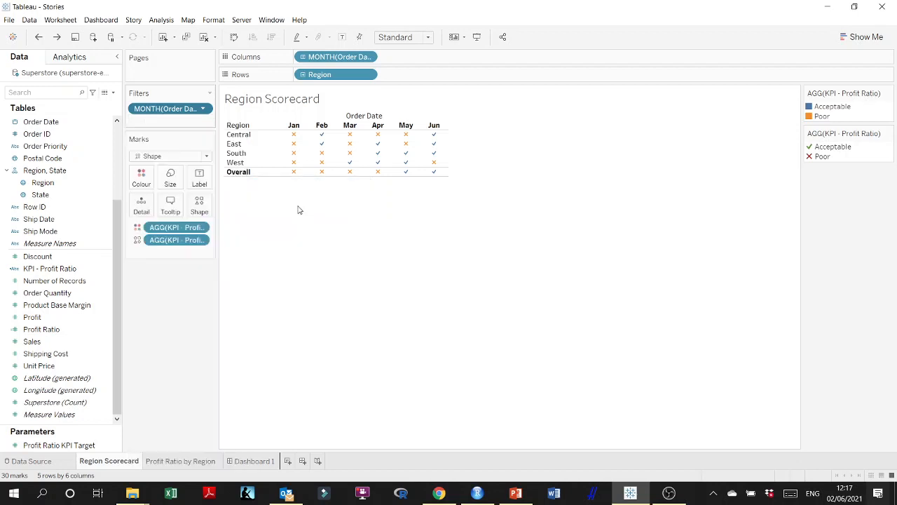
click(337, 214)
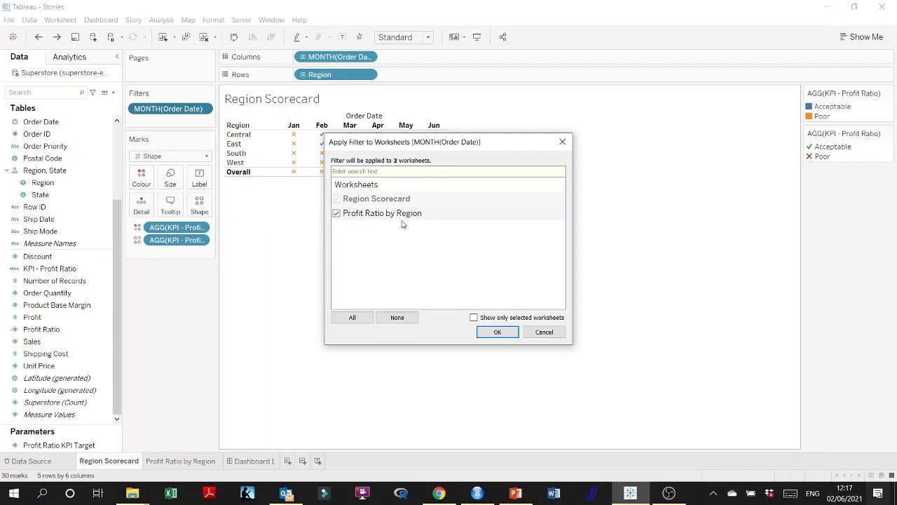
click(499, 332)
- Check the shared month filter on the Profit Ratio by Region and Region Scorecard sheets, and inspect individual regions on the filtered map
click(171, 460)
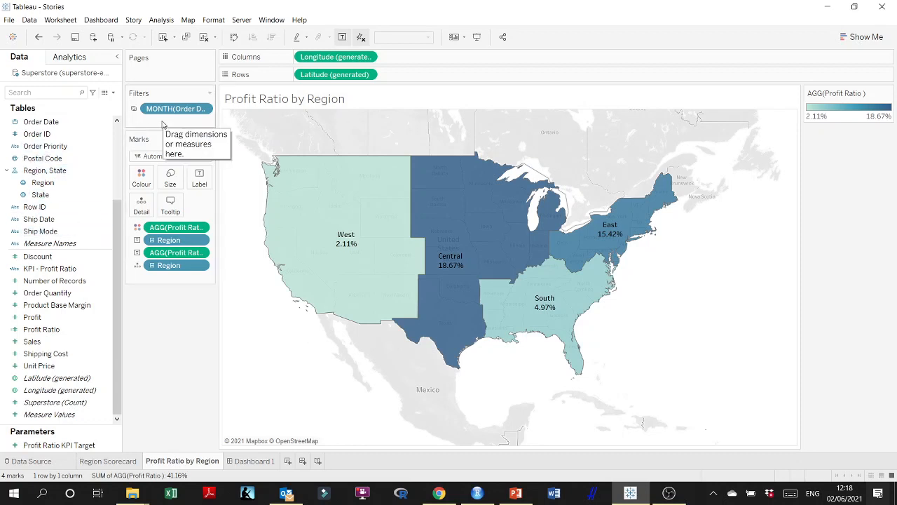
click(109, 461)
click(186, 461)
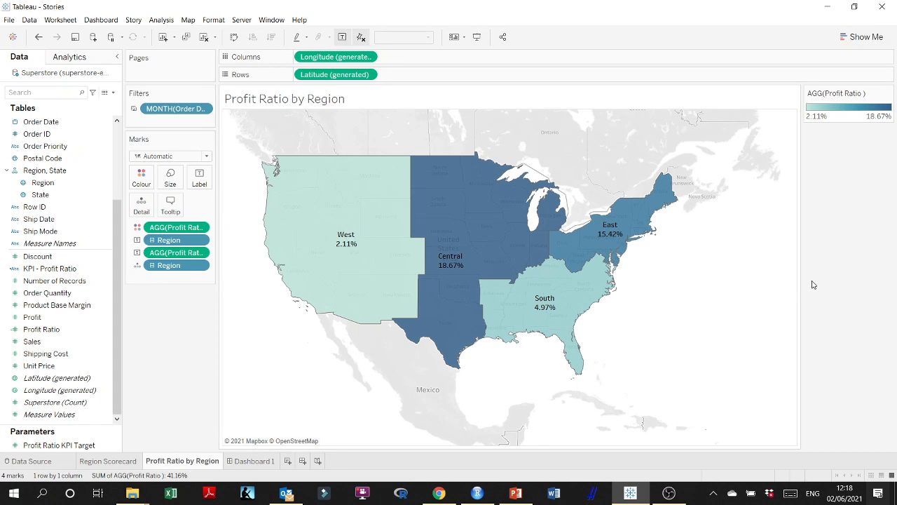
click(519, 496)
click(517, 495)
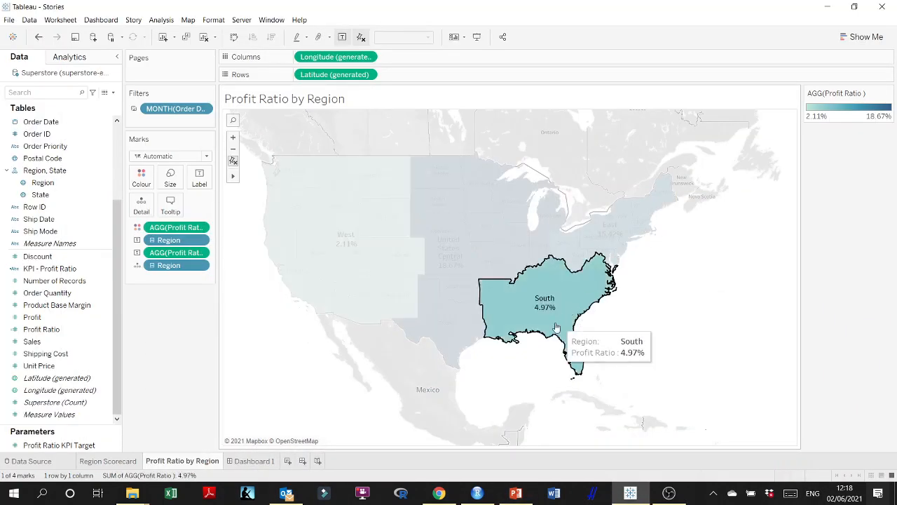
click(320, 275)
click(295, 358)
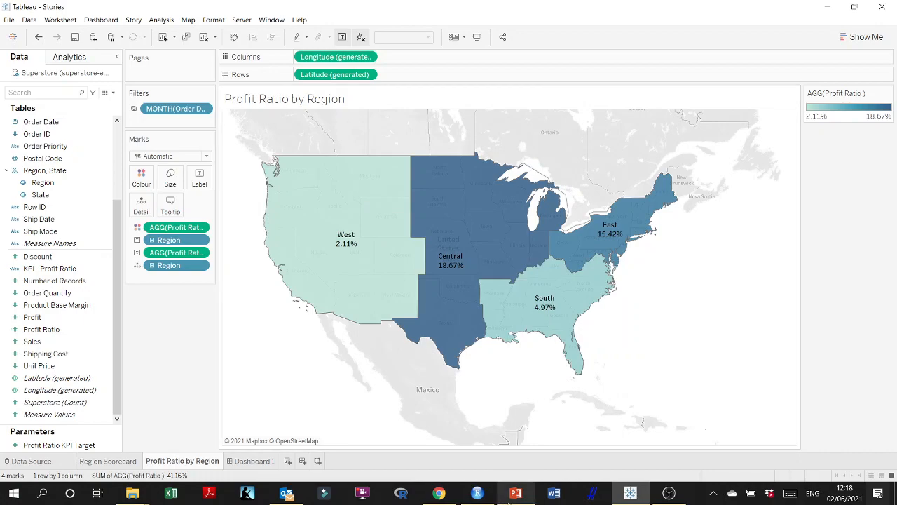
- Switch to PowerPoint, read the Stories instructions on slide 8, and return to Tableau
click(515, 494)
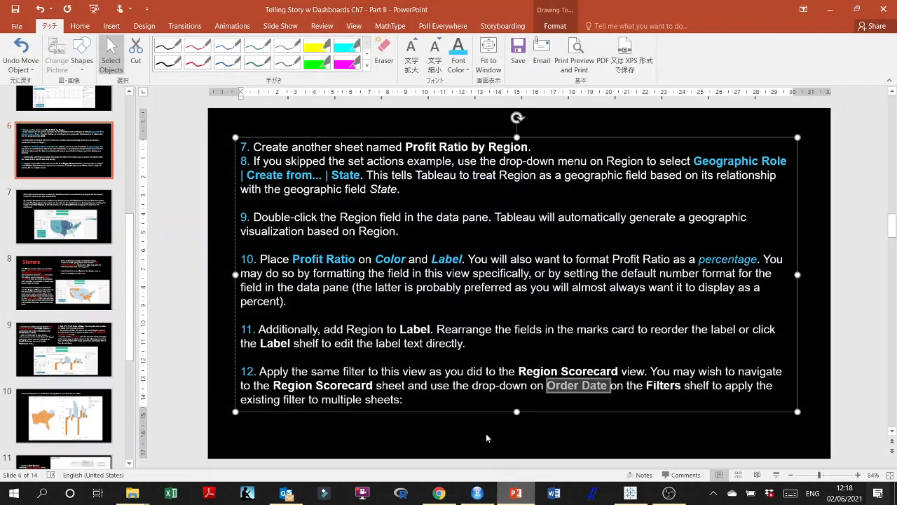
click(69, 287)
scroll(68, 287, down, 3)
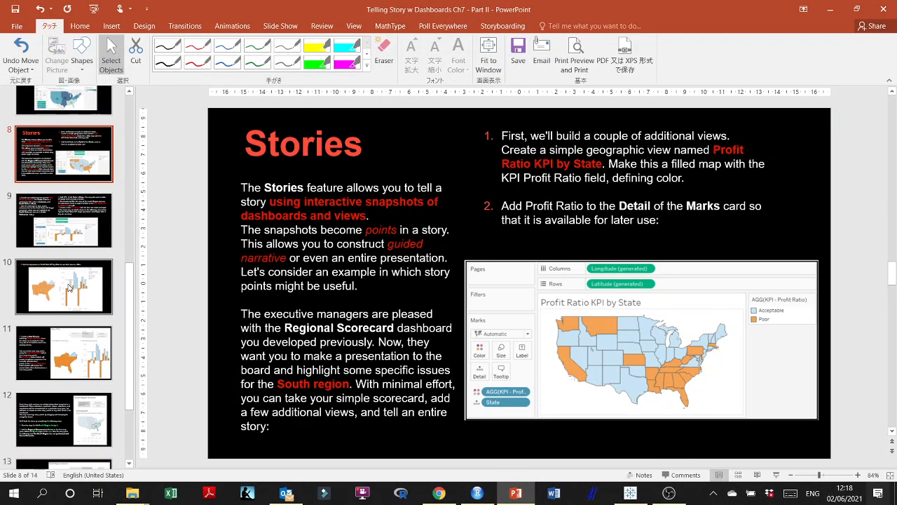
scroll(69, 287, down, 1)
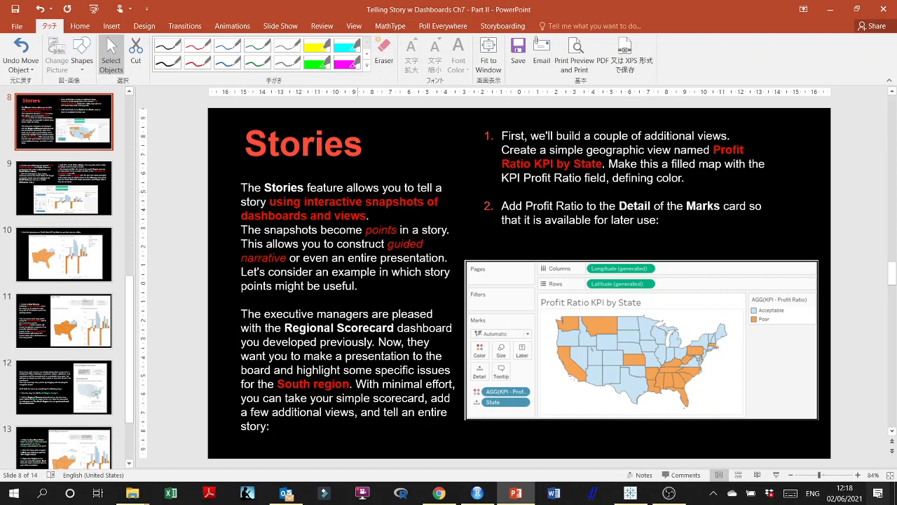
click(833, 12)
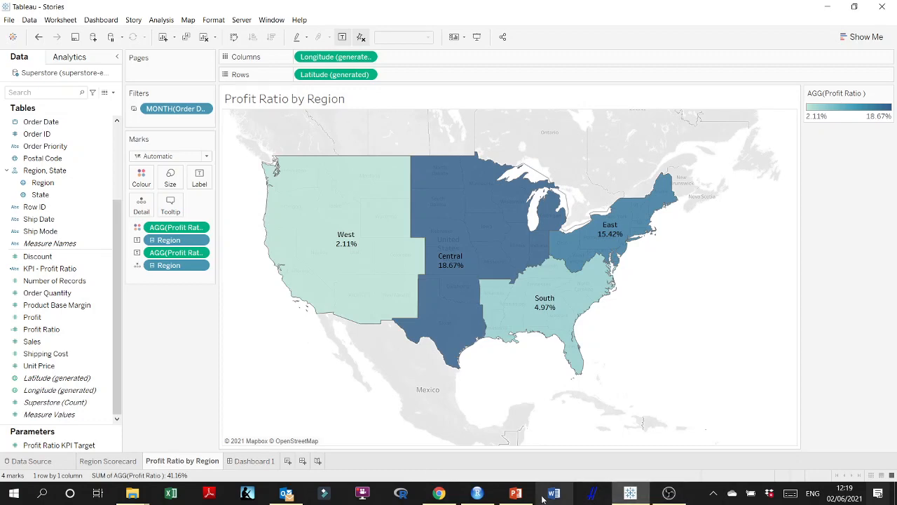
- Switch to PowerPoint, review slide 9 and slide 7's notes on arranging the dashboard with tiled and floating objects, and return to Tableau
click(516, 493)
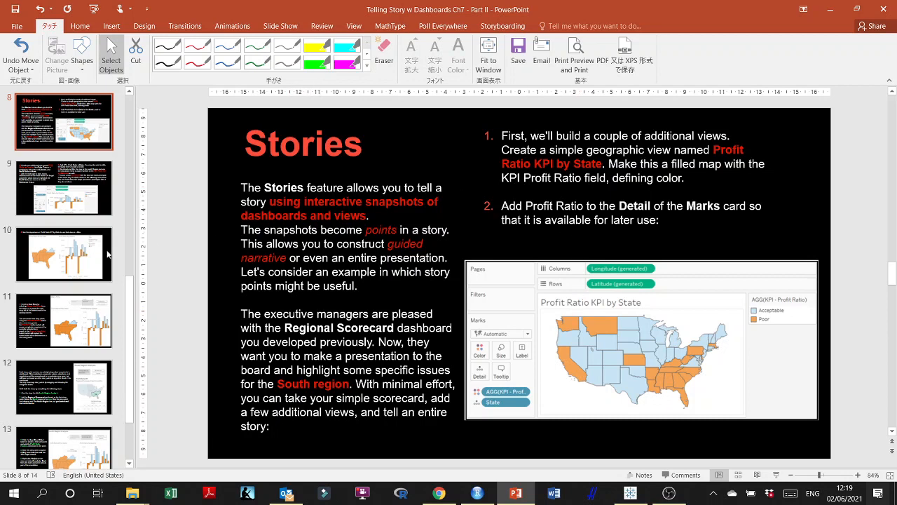
click(83, 197)
scroll(74, 221, down, 1)
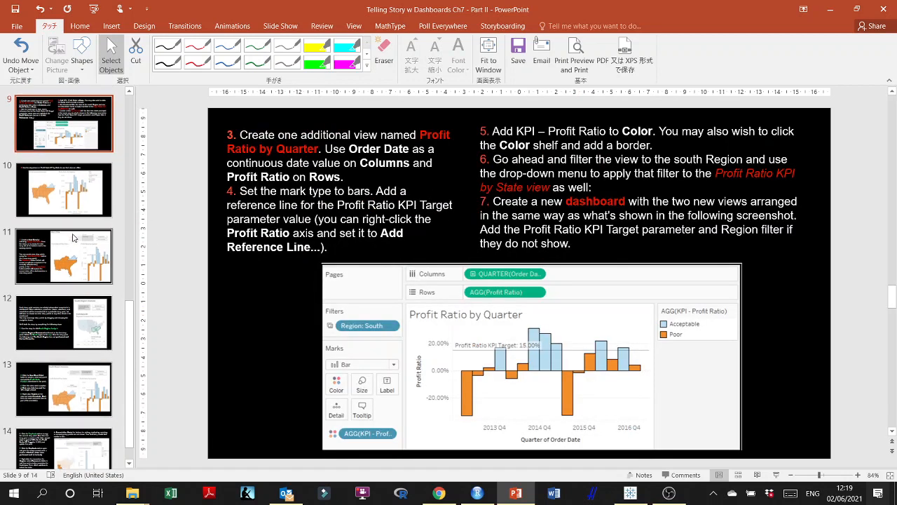
scroll(74, 238, up, 3)
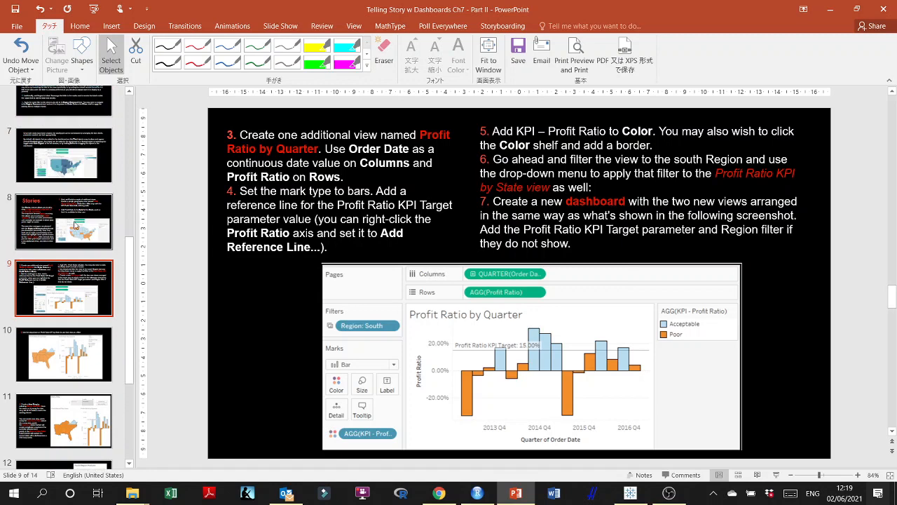
click(78, 175)
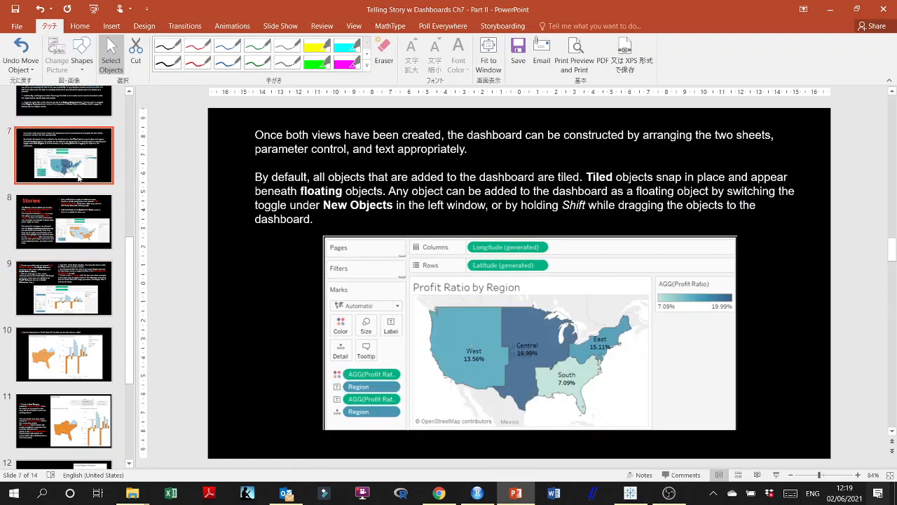
click(830, 9)
- Add the Profit Ratio by Region map to Dashboard 1 and place the Region Scorecard sheet below it as tiled objects
click(245, 463)
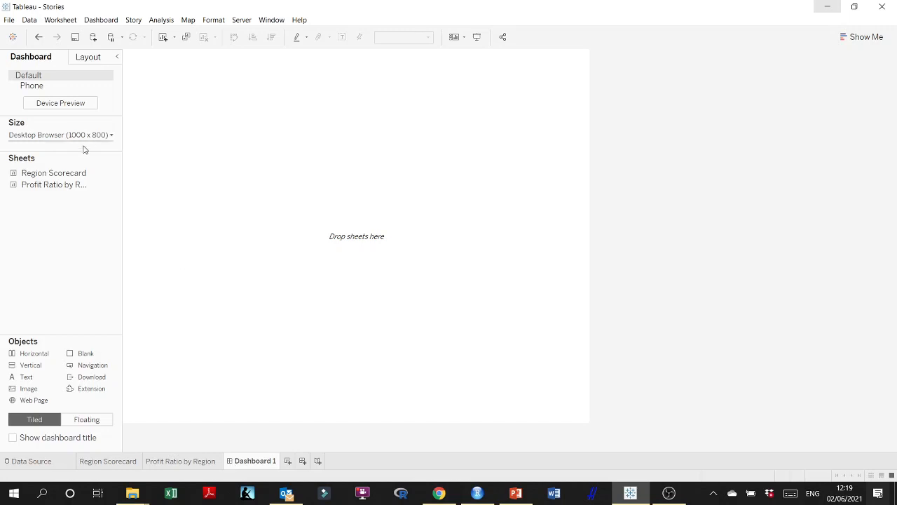
drag(58, 186, 315, 157)
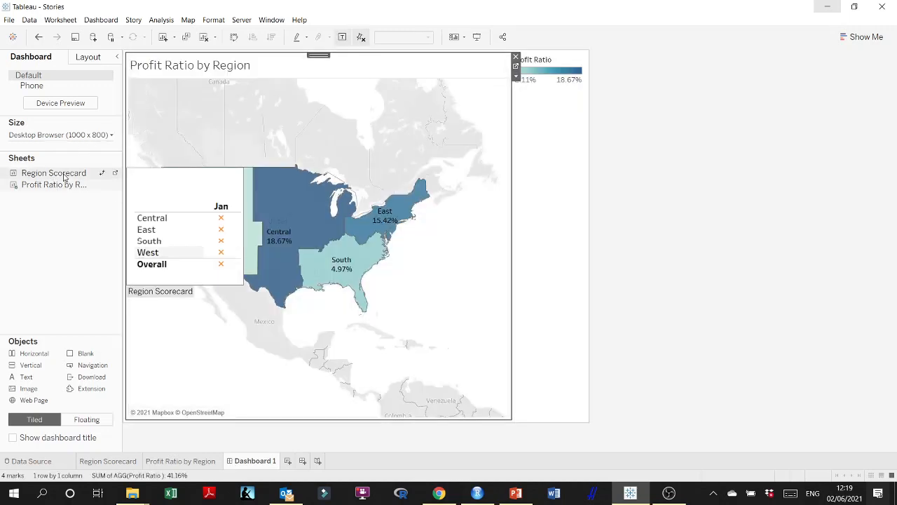
drag(54, 173, 319, 355)
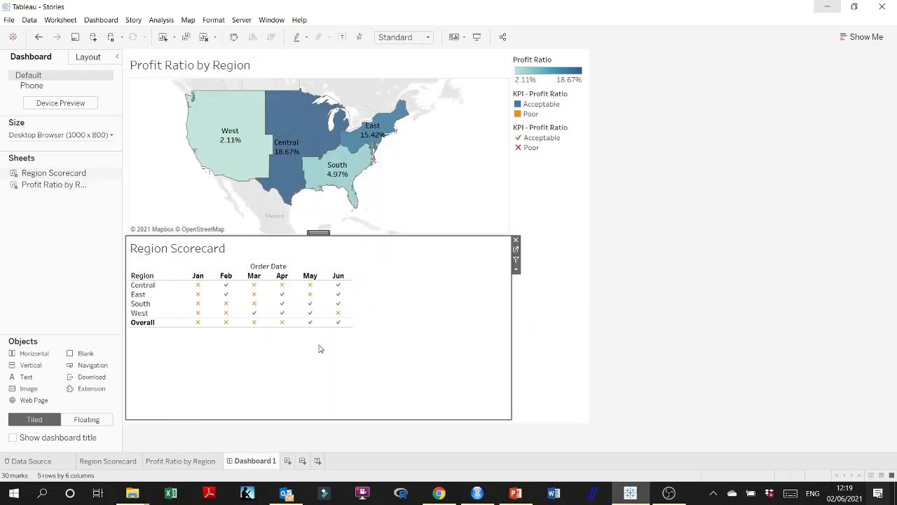
- Zoom and pan the Profit Ratio by Region map on the dashboard so all four regions fill its frame, and clear the South selection
click(358, 164)
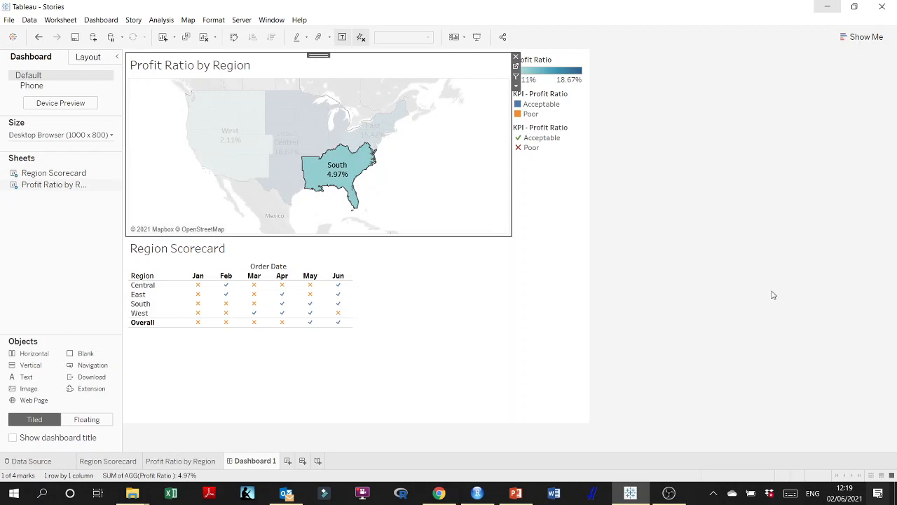
scroll(404, 178, up, 2)
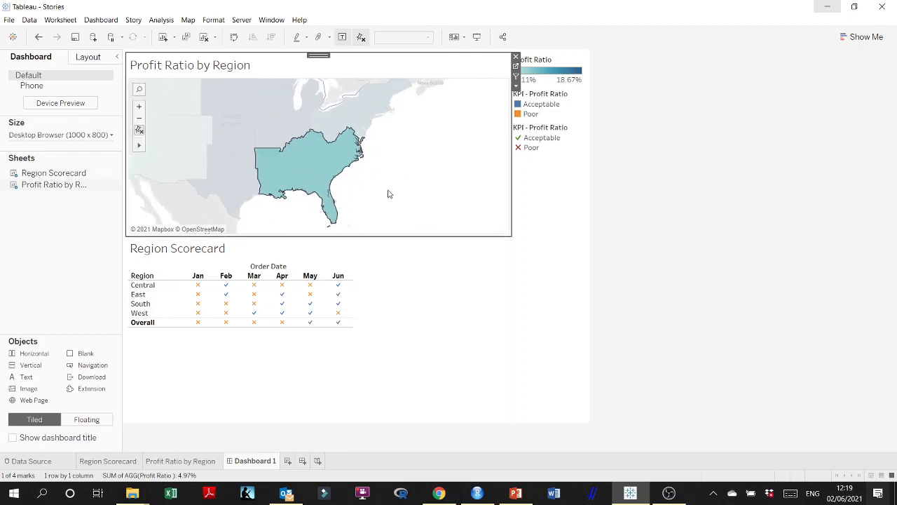
click(386, 162)
click(309, 163)
drag(226, 150, 272, 145)
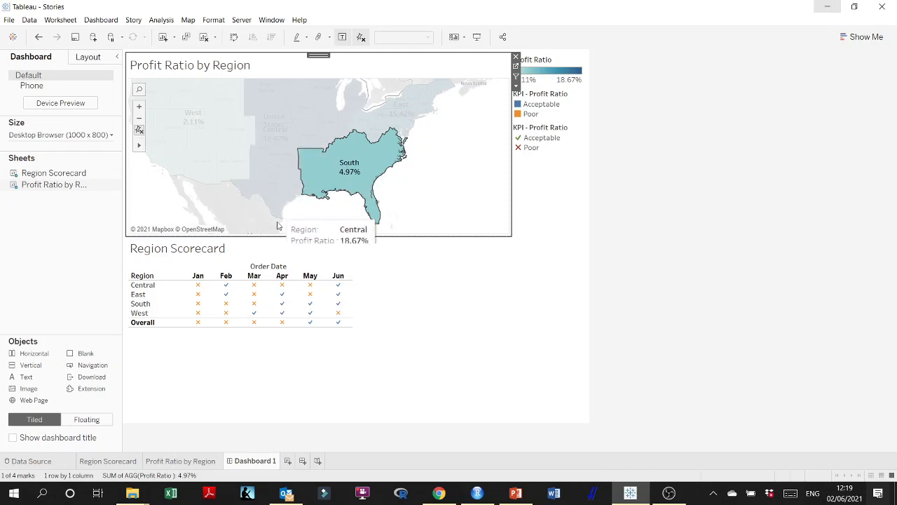
drag(440, 187, 441, 191)
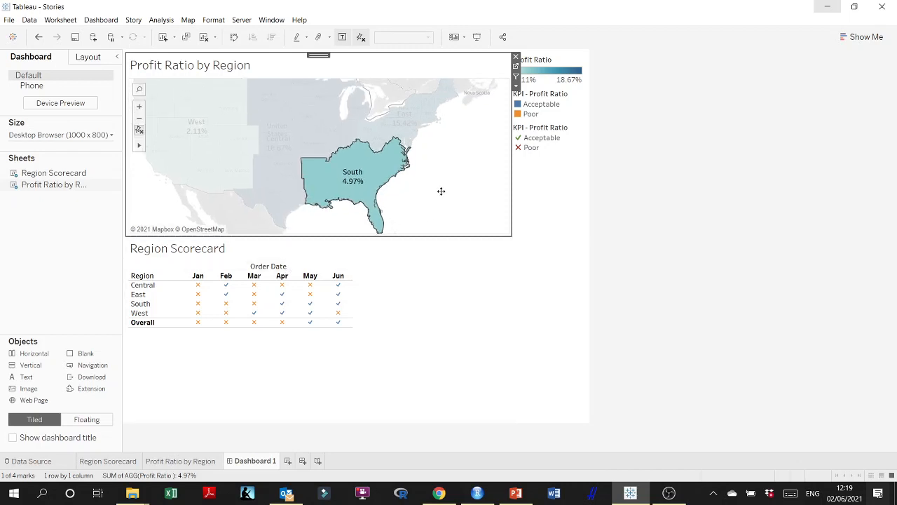
click(432, 211)
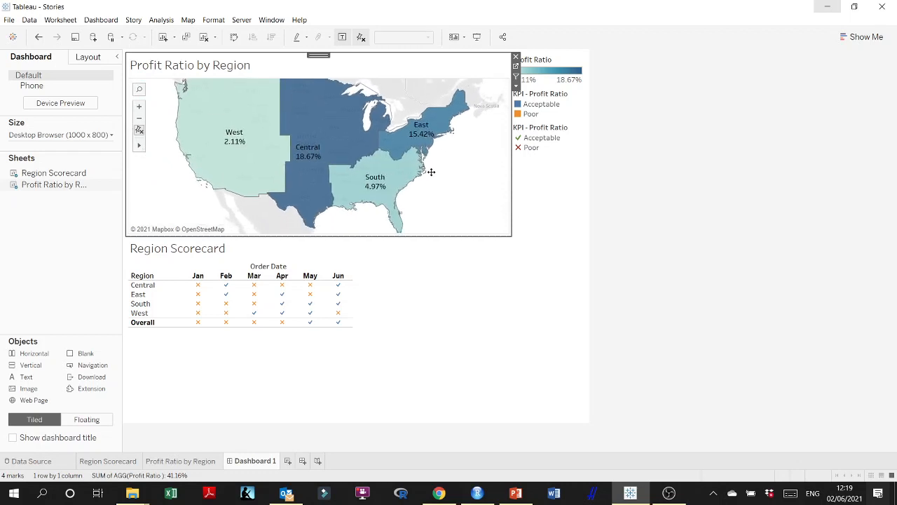
scroll(433, 176, down, 1)
drag(455, 176, 450, 167)
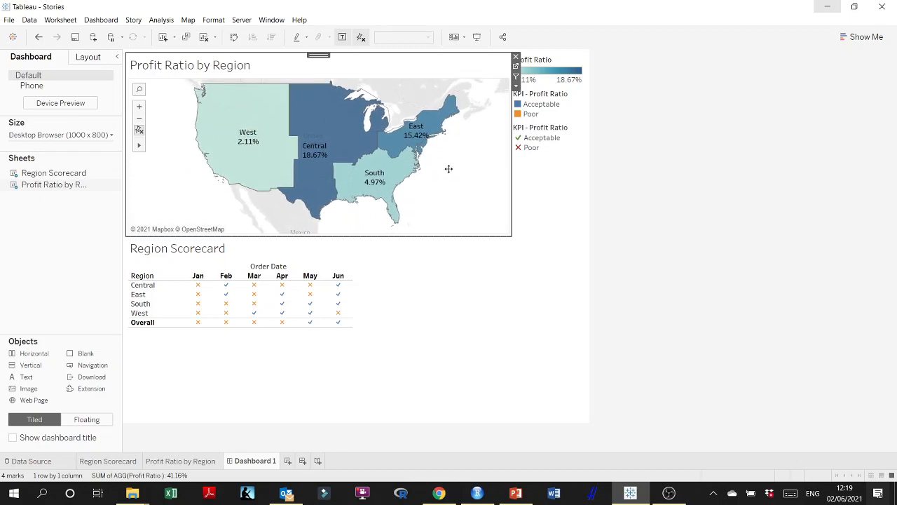
- Move the KPI - Profit Ratio shape legend between the map and the Region Scorecard, and arrange its items in one row
click(508, 310)
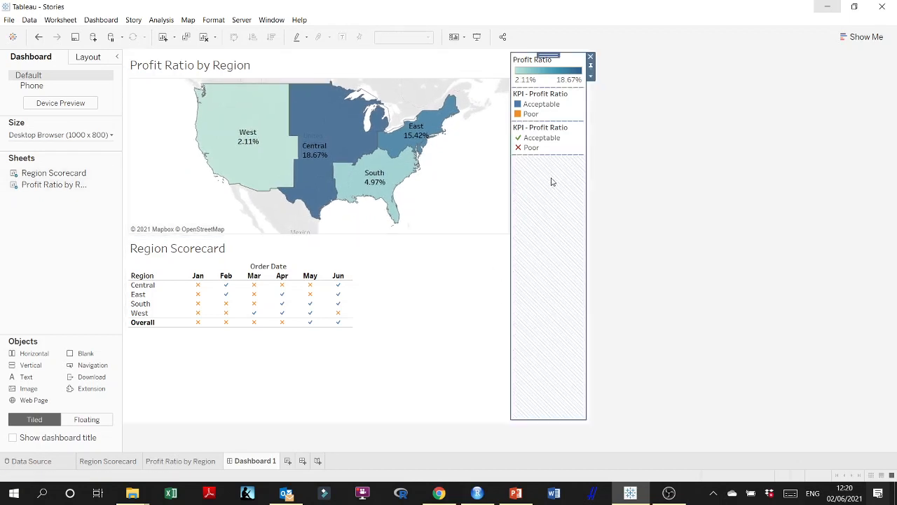
click(558, 147)
drag(547, 117, 293, 245)
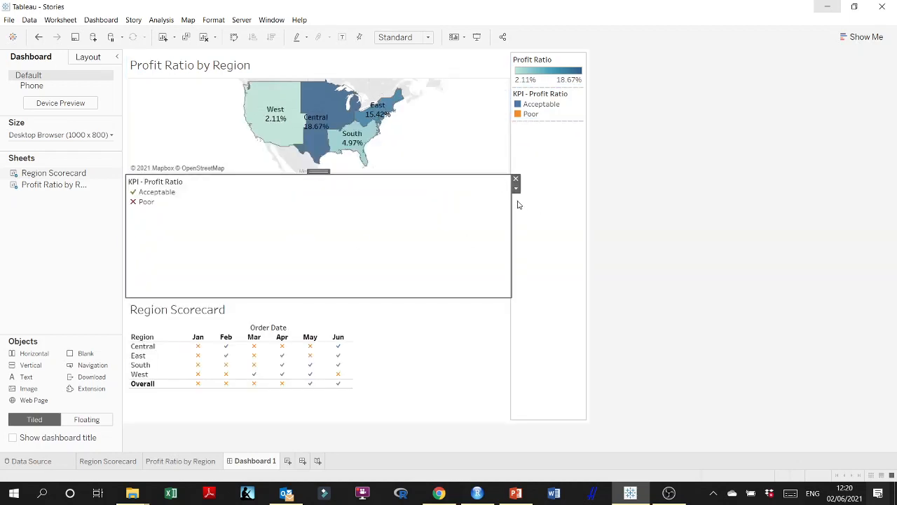
click(516, 188)
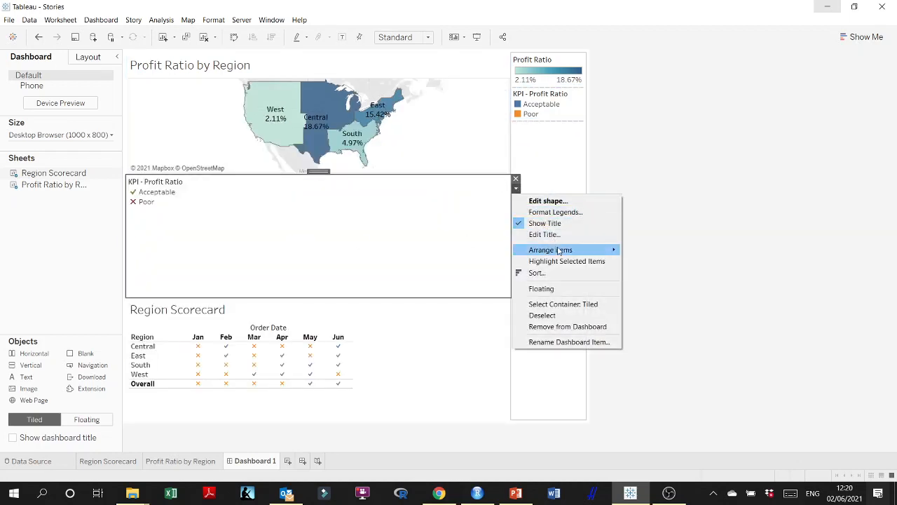
mouse_move(560, 250)
click(648, 262)
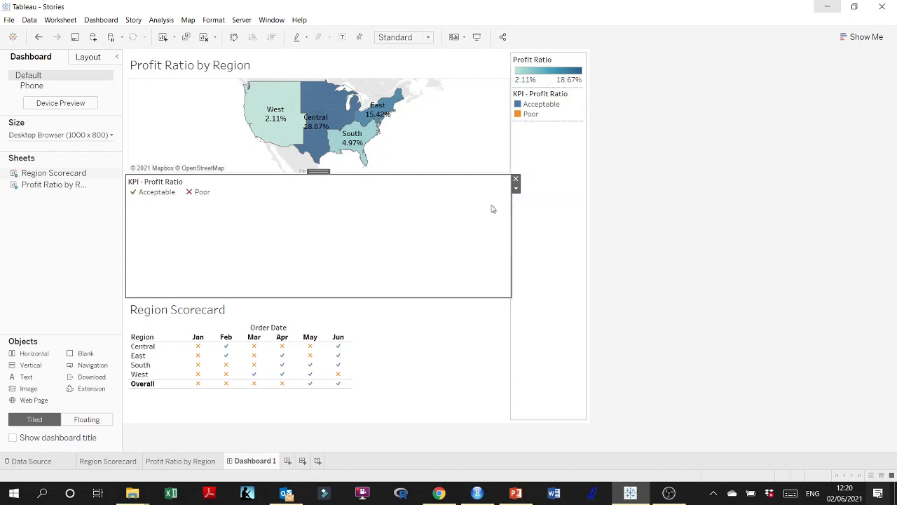
- Reduce the height of the KPI - Profit Ratio shape legend to a narrow strip above the Region Scorecard
drag(382, 298, 394, 218)
click(394, 259)
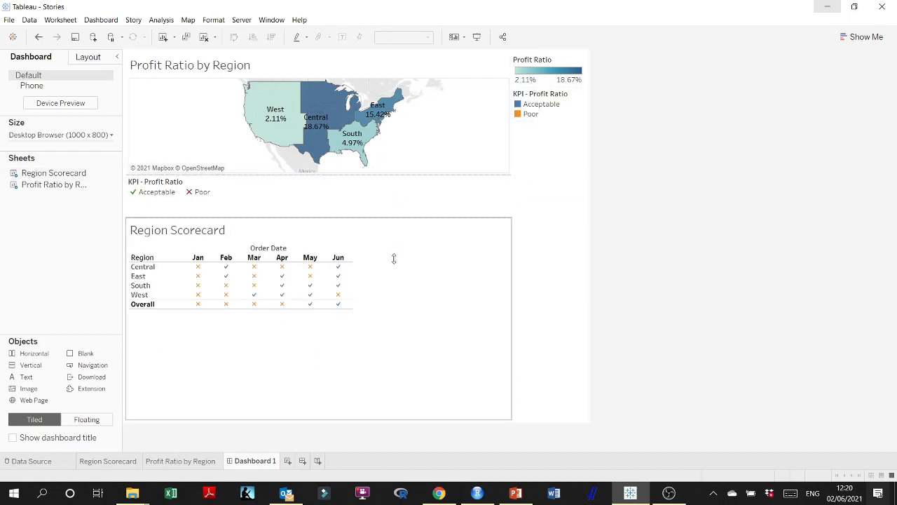
drag(392, 219, 391, 282)
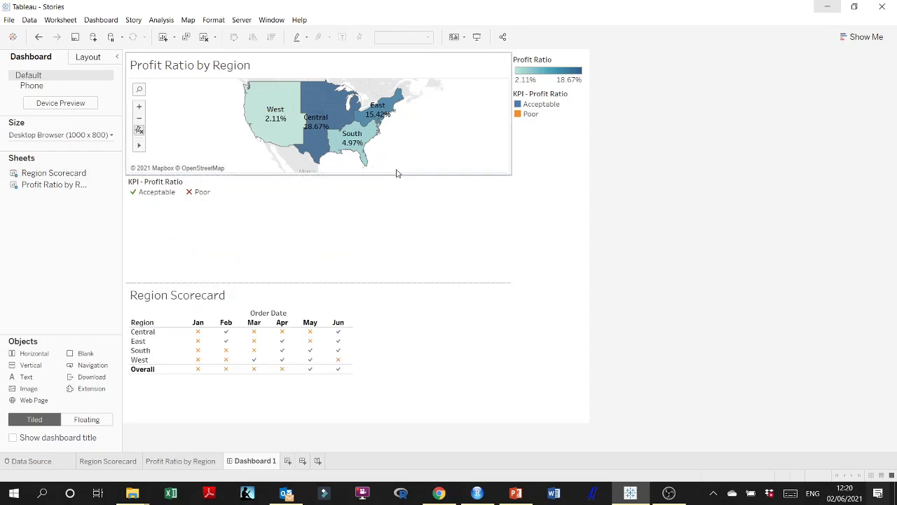
click(400, 228)
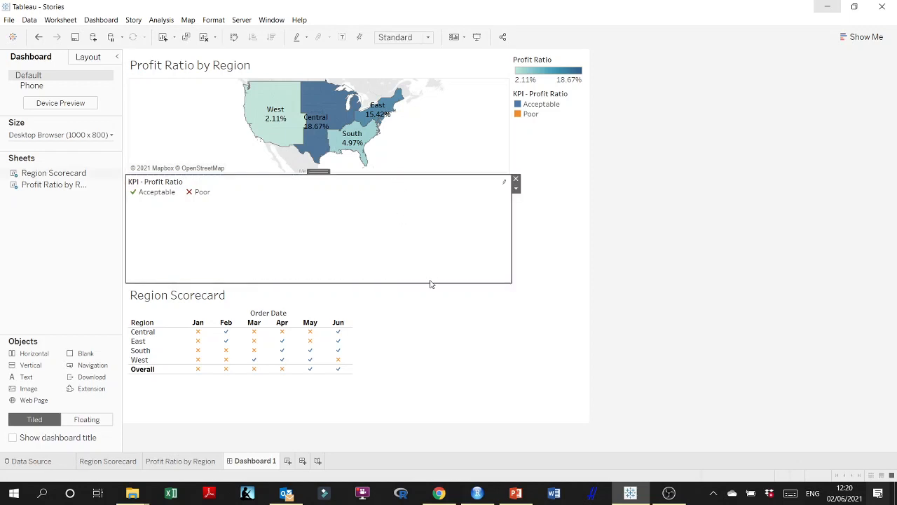
drag(431, 281, 423, 199)
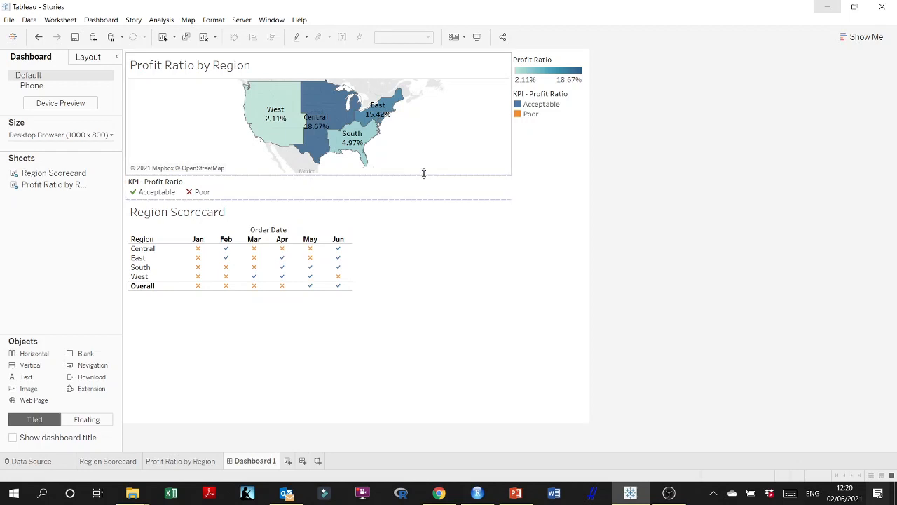
- Enlarge the map downwards on the dashboard, leaving the shape legend as a thin strip above a shorter Region Scorecard
click(470, 161)
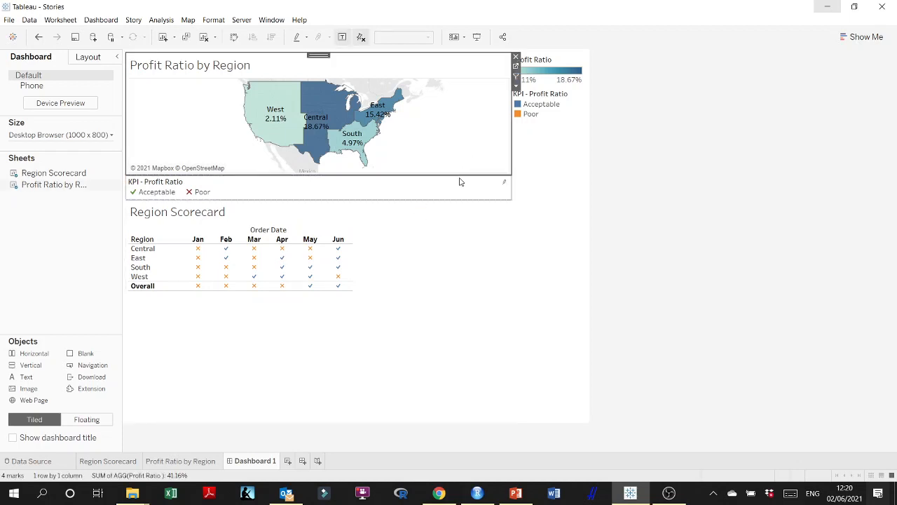
drag(458, 174, 456, 229)
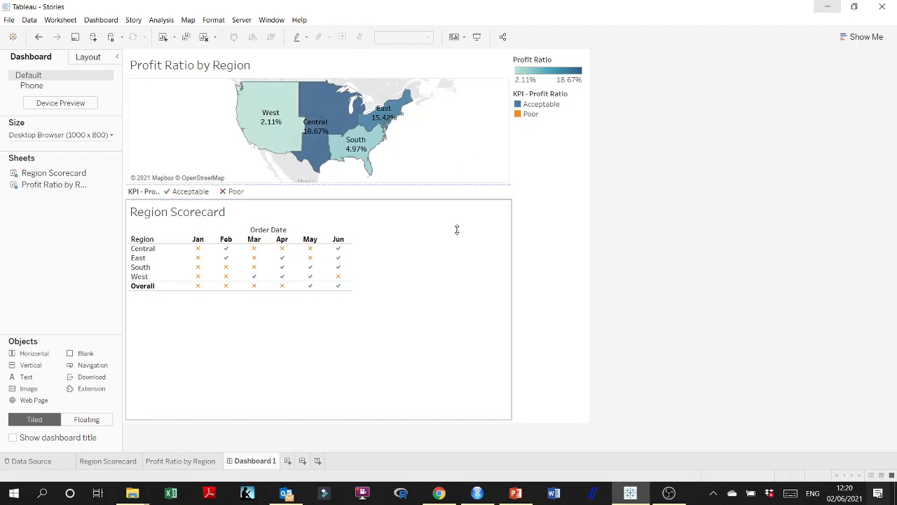
drag(419, 198, 421, 221)
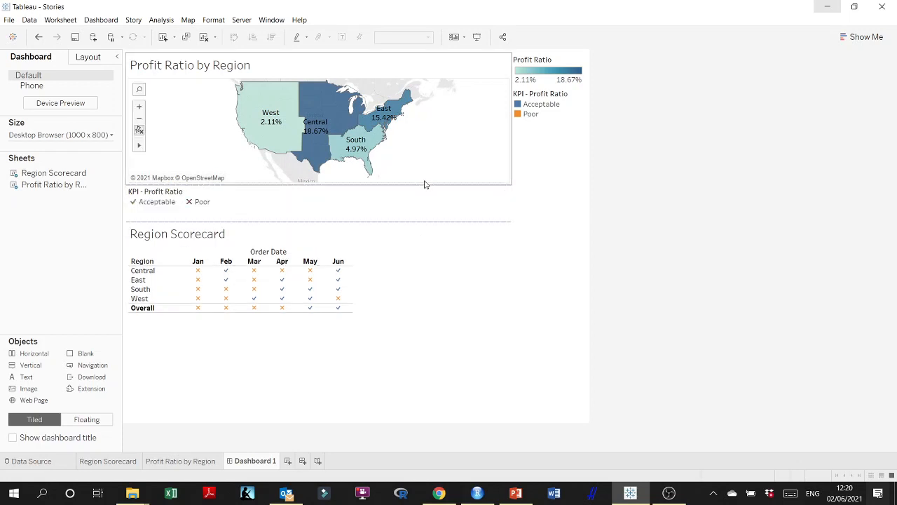
click(425, 184)
drag(426, 183, 431, 263)
drag(433, 206, 438, 282)
click(439, 260)
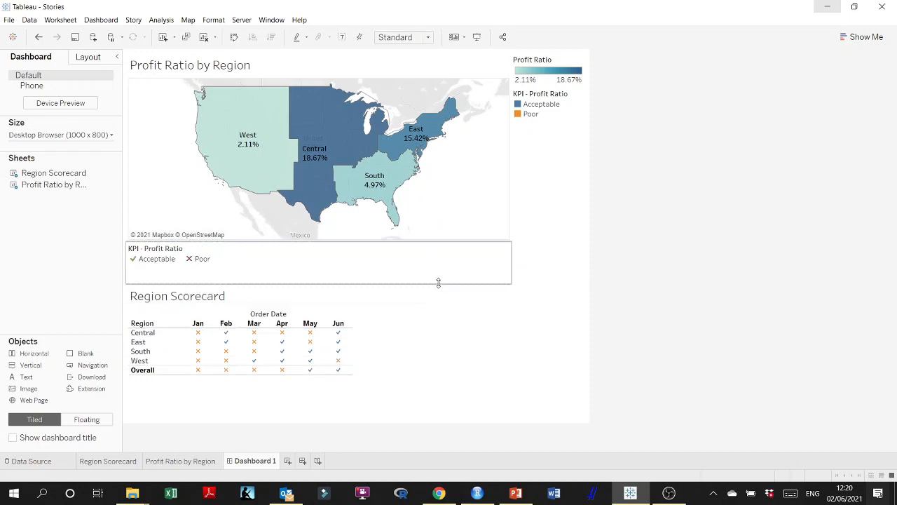
click(439, 245)
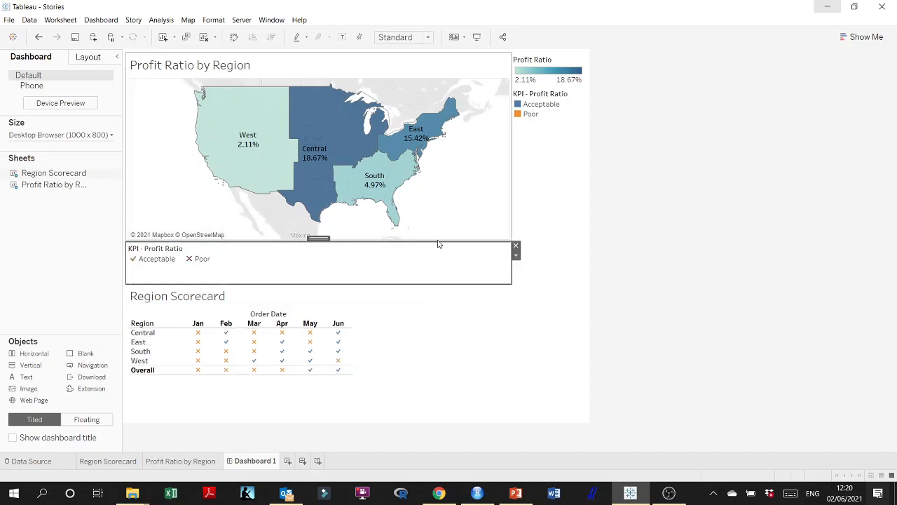
drag(437, 240, 437, 262)
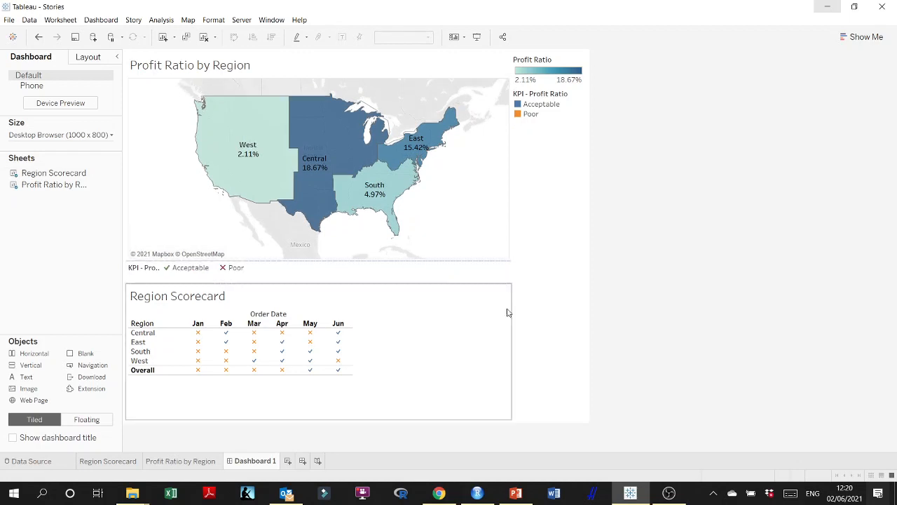
click(575, 323)
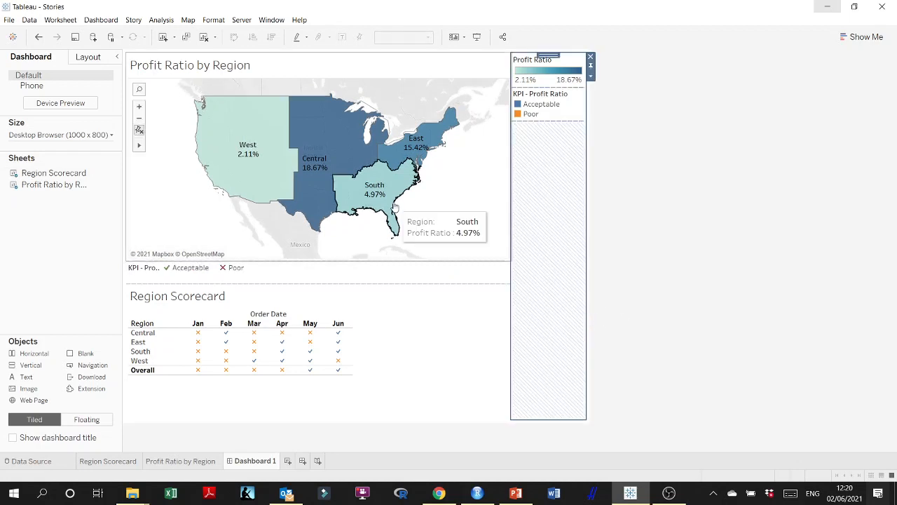
click(646, 246)
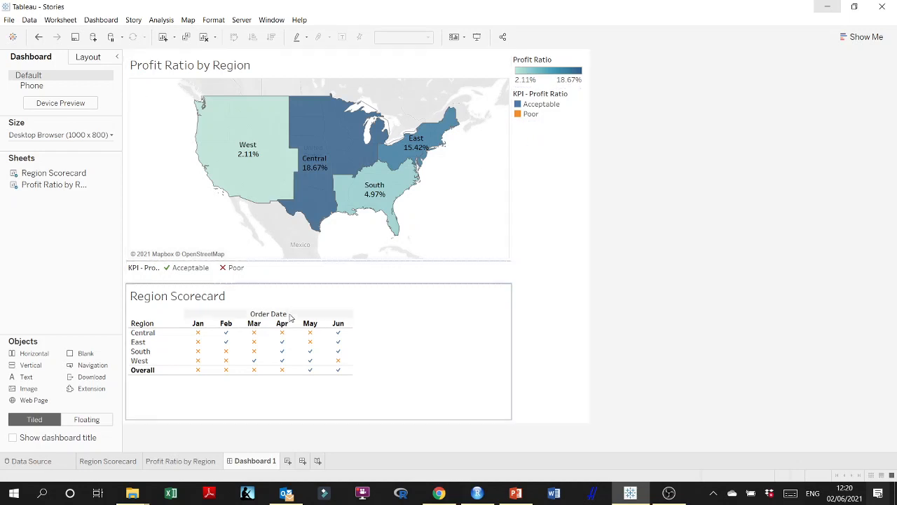
- Open the Region Scorecard sheet from the dashboard and choose the Tableau 10 palette for the KPI - Profit Ratio colours
click(429, 327)
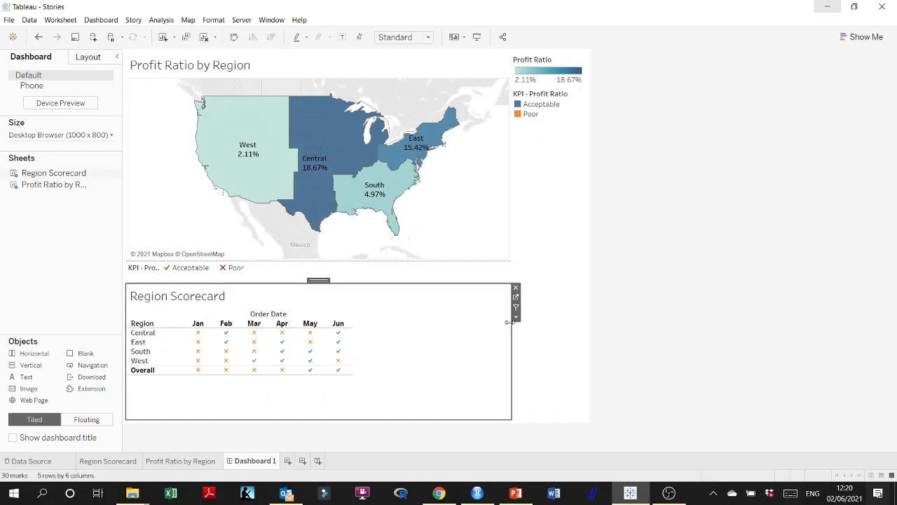
click(515, 299)
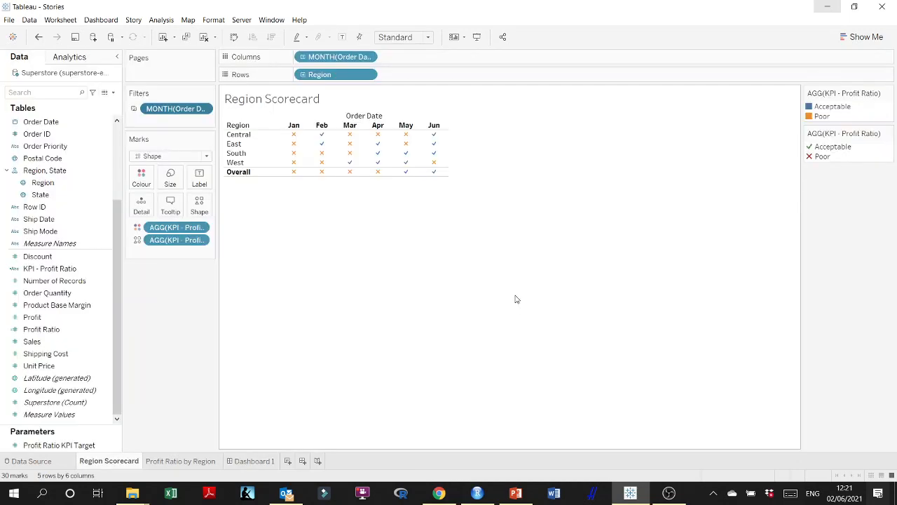
click(140, 177)
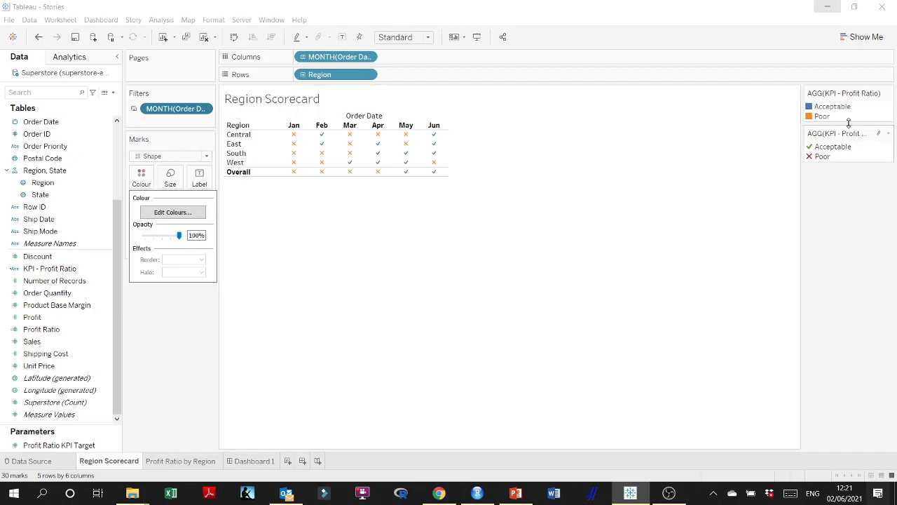
click(878, 108)
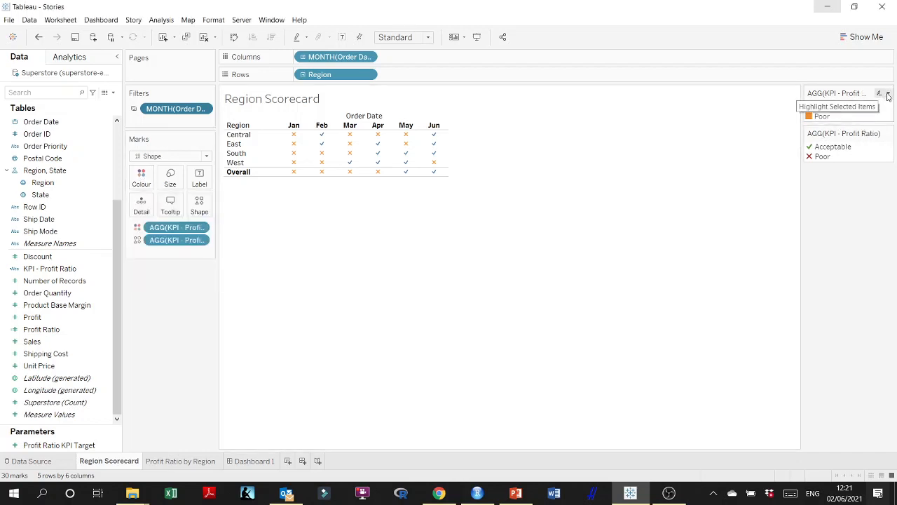
click(889, 96)
click(814, 104)
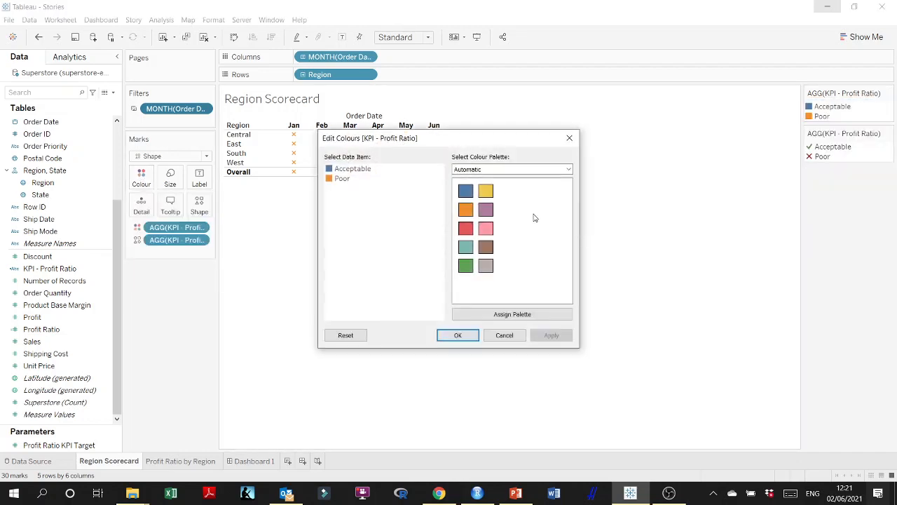
click(362, 172)
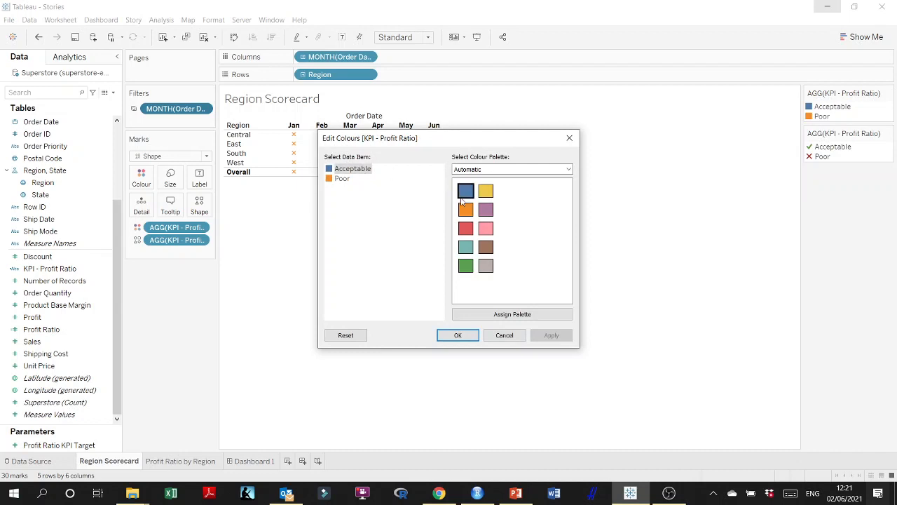
click(496, 171)
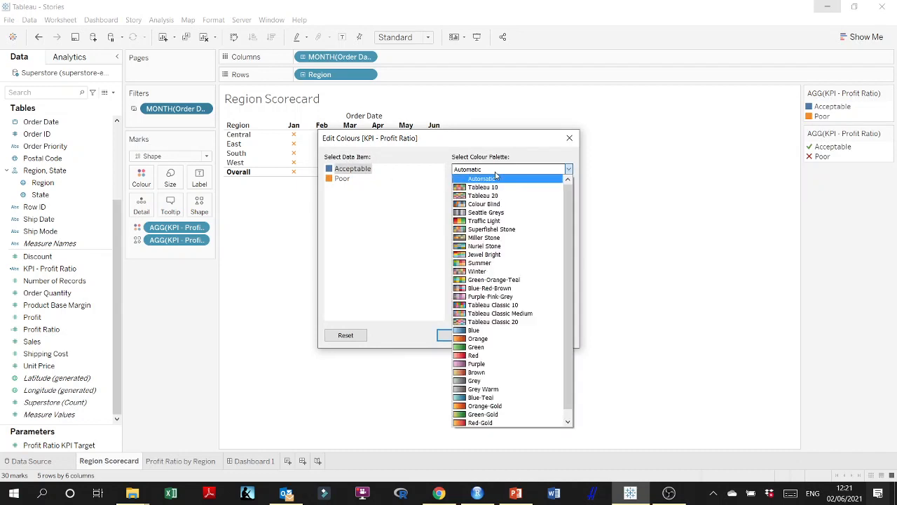
click(484, 187)
click(509, 170)
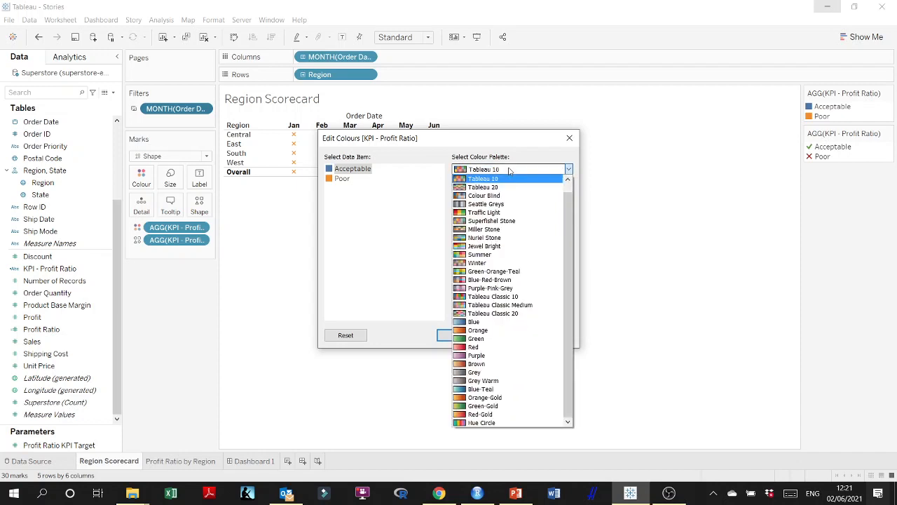
click(419, 211)
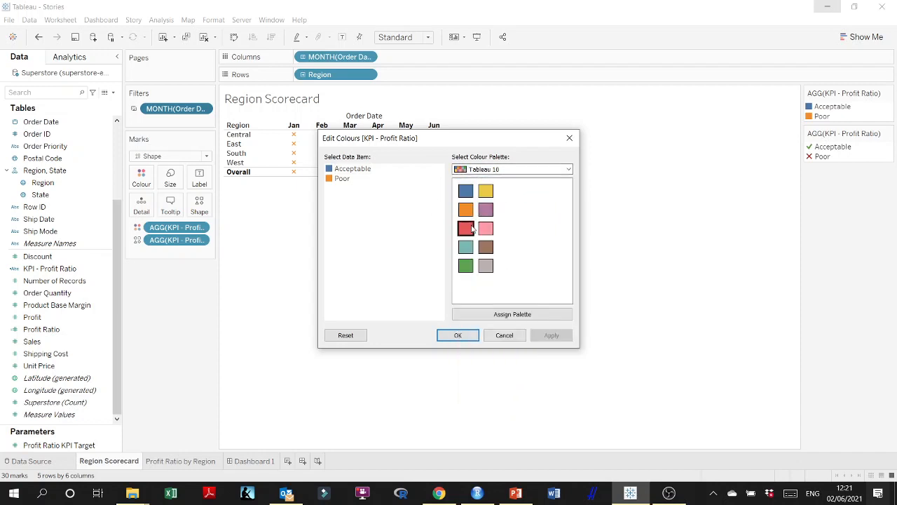
- Colour the KPI - Profit Ratio values, using green for Acceptable and red for Poor, and apply them to the Region Scorecard
click(364, 174)
click(465, 228)
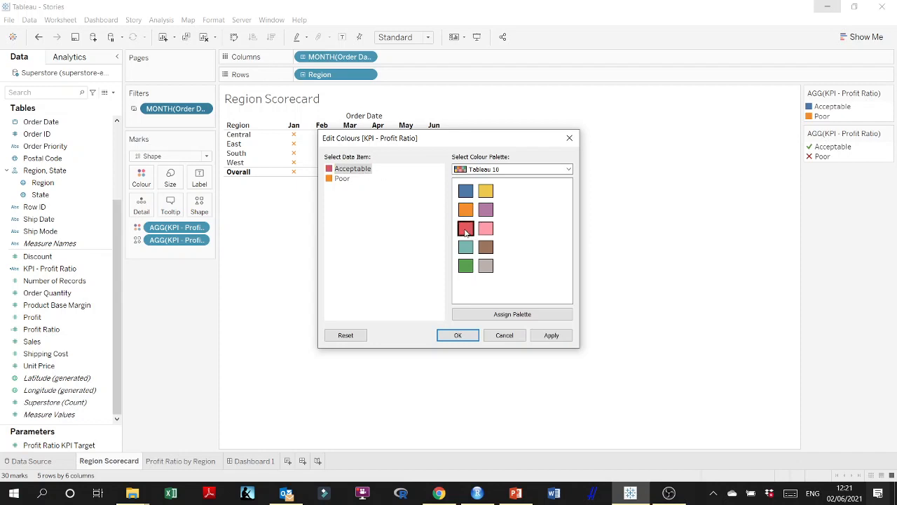
double_click(359, 172)
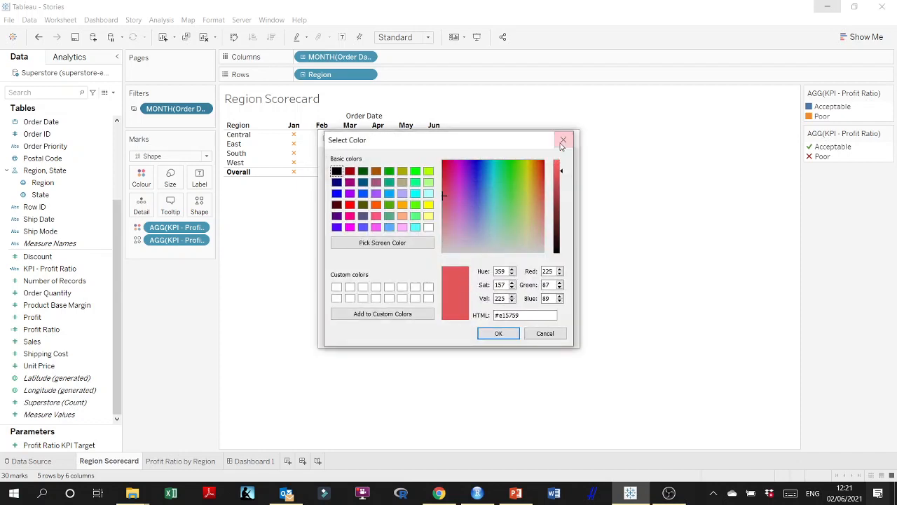
click(563, 139)
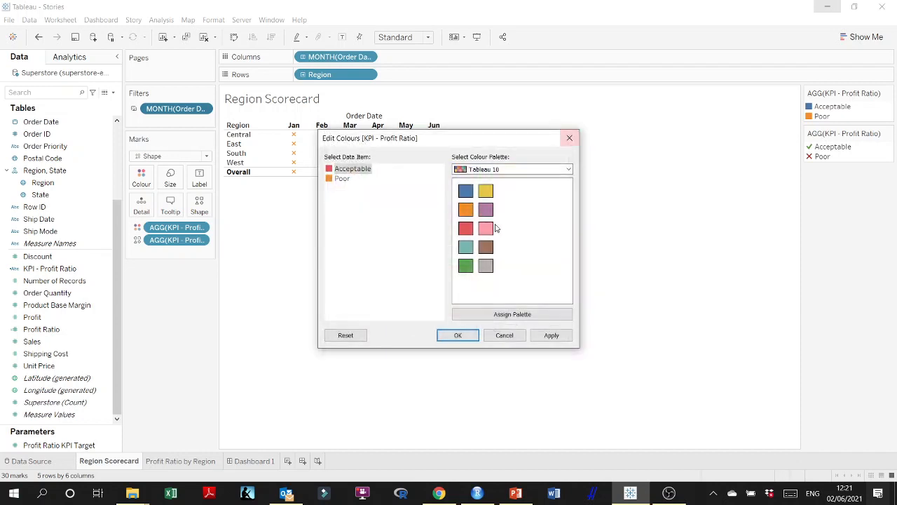
click(345, 179)
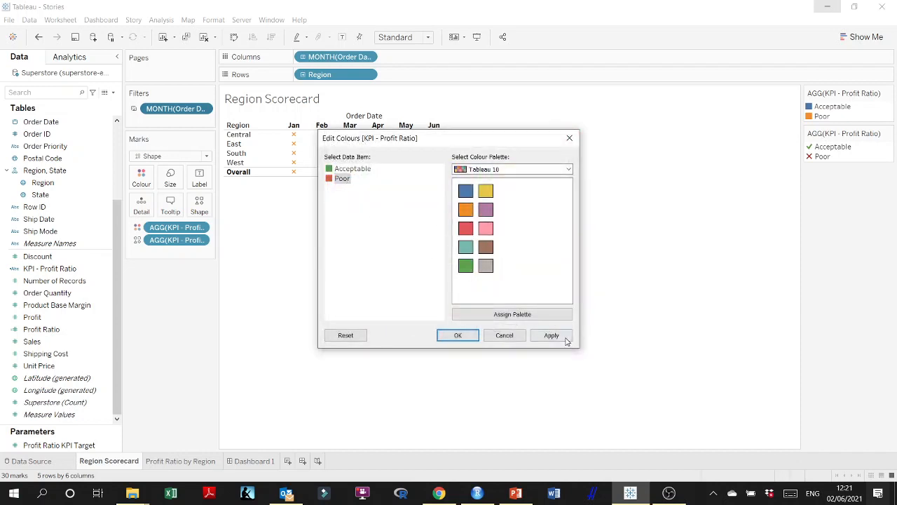
click(458, 335)
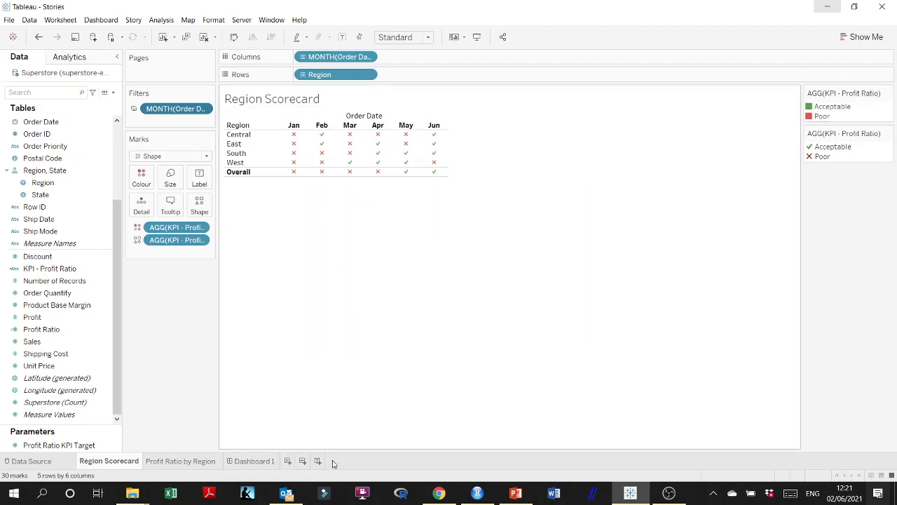
- Return to Dashboard 1 and remove the KPI - Profit Ratio colour legend
click(179, 461)
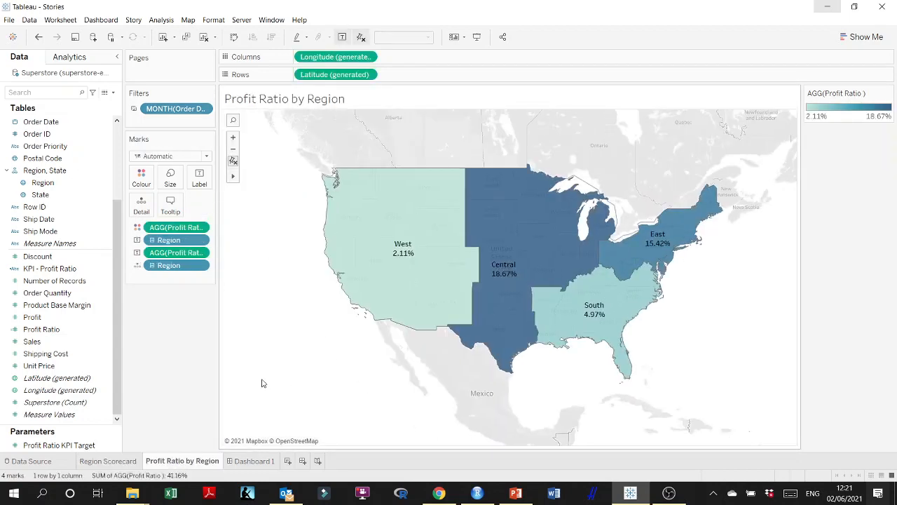
click(253, 461)
click(551, 114)
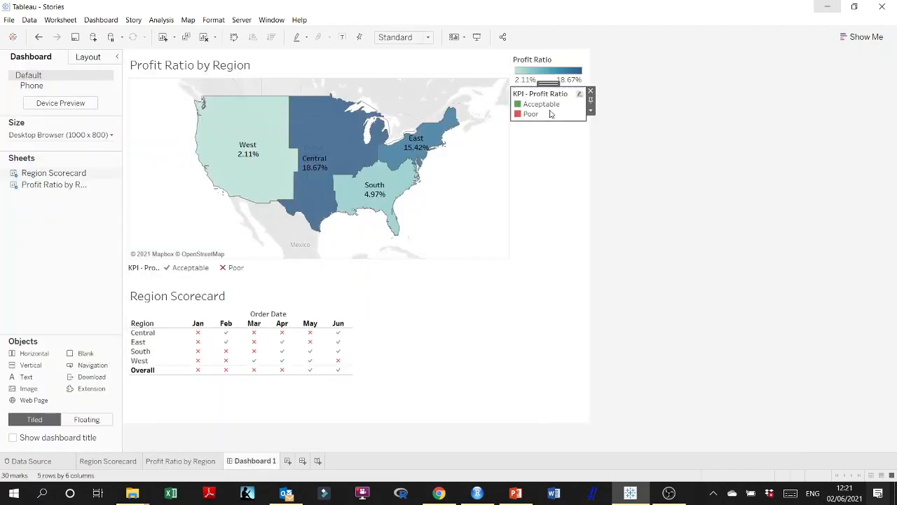
click(591, 91)
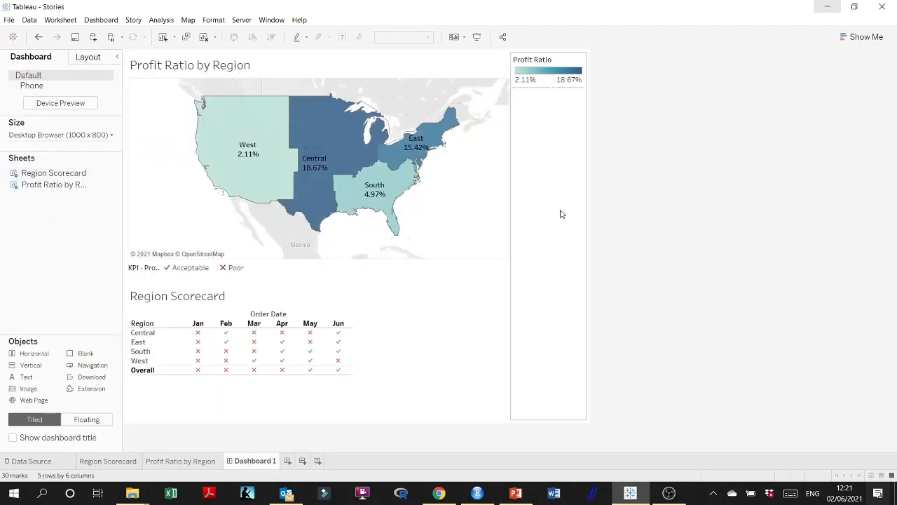
- Make the Profit Ratio colour legend floating and place it over the map's lower-right corner, off the south-east coast
click(568, 62)
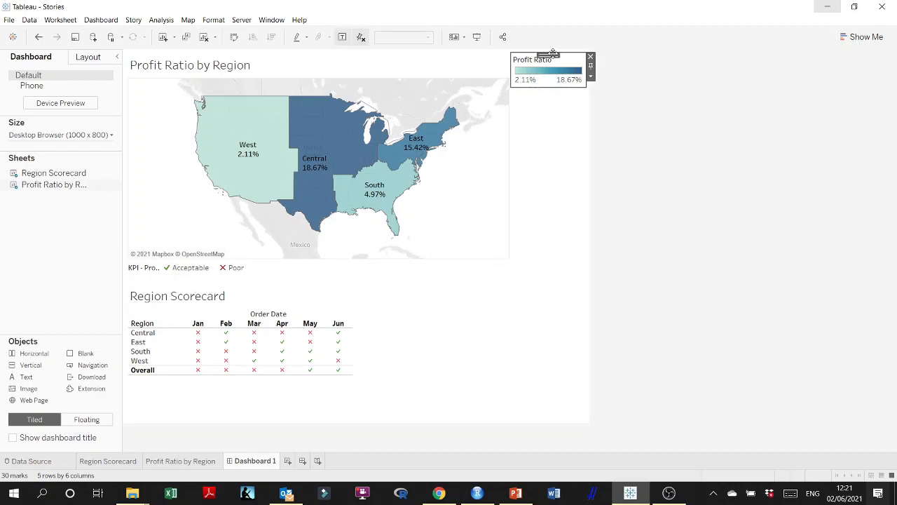
mouse_move(552, 54)
mouse_down()
mouse_move(517, 147)
mouse_move(550, 70)
mouse_up()
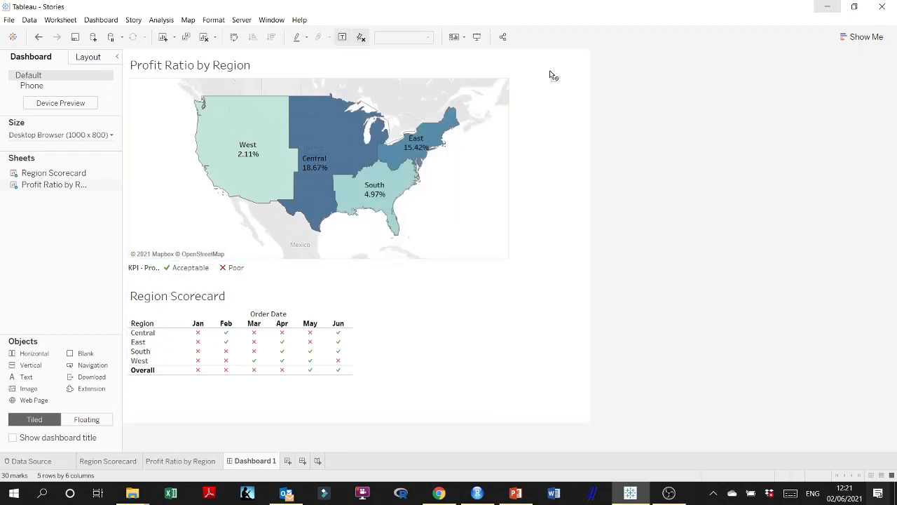
click(575, 67)
click(592, 77)
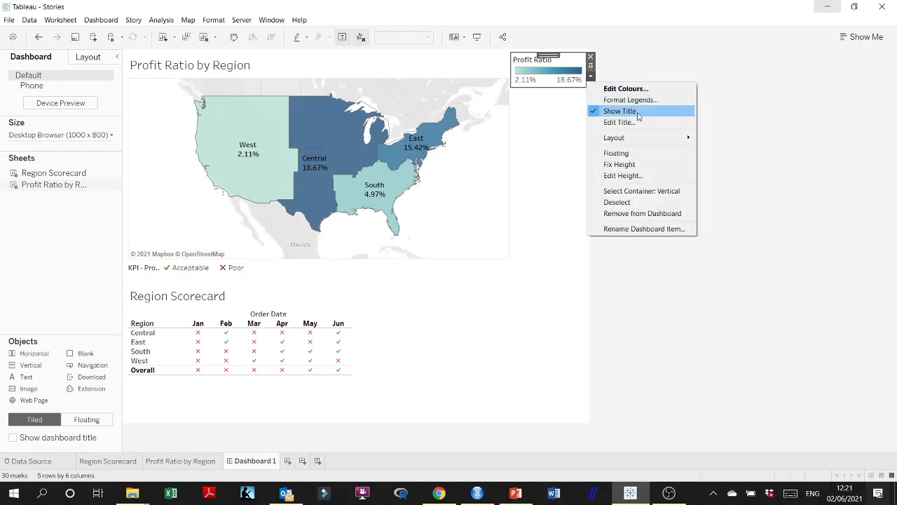
click(643, 154)
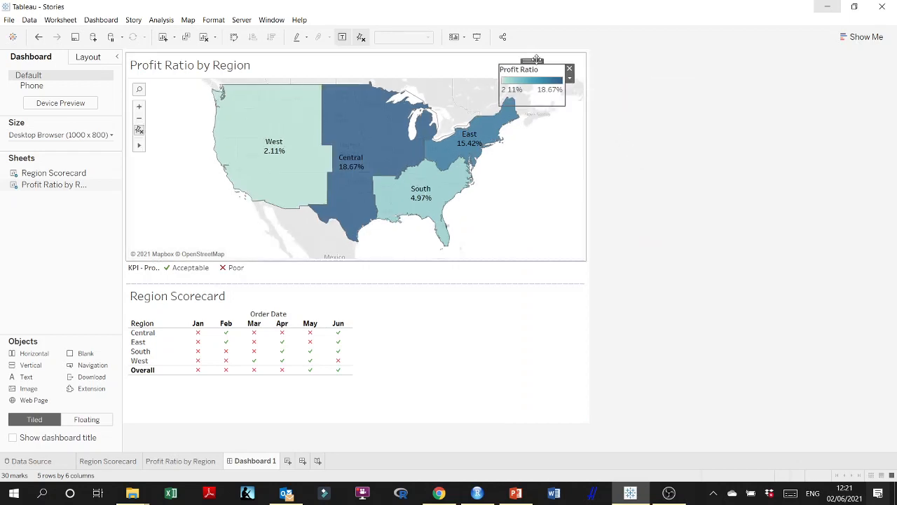
drag(537, 59, 549, 211)
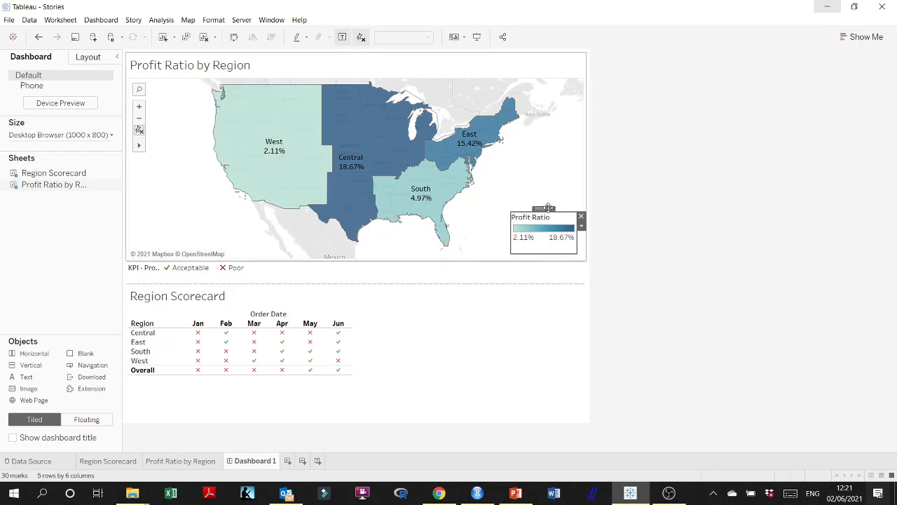
click(730, 214)
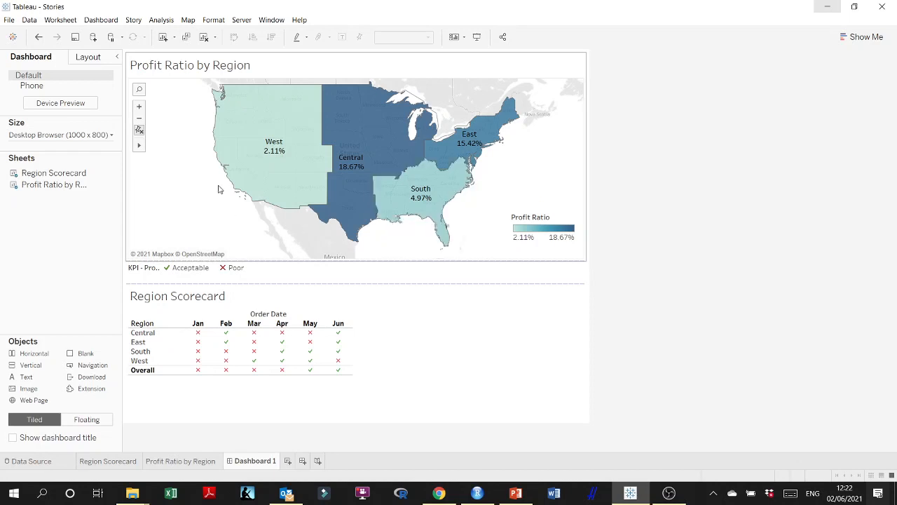
- Set the Region Scorecard on the dashboard to fit the Entire View
click(290, 310)
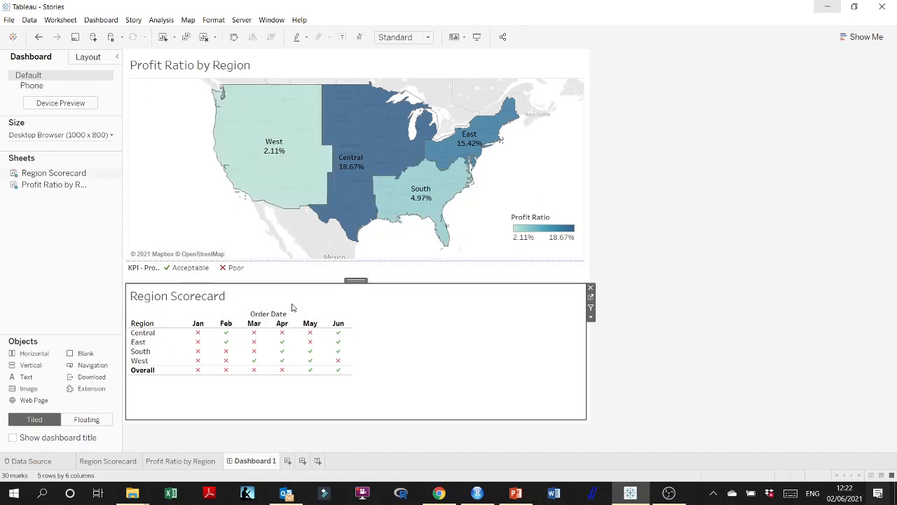
click(429, 37)
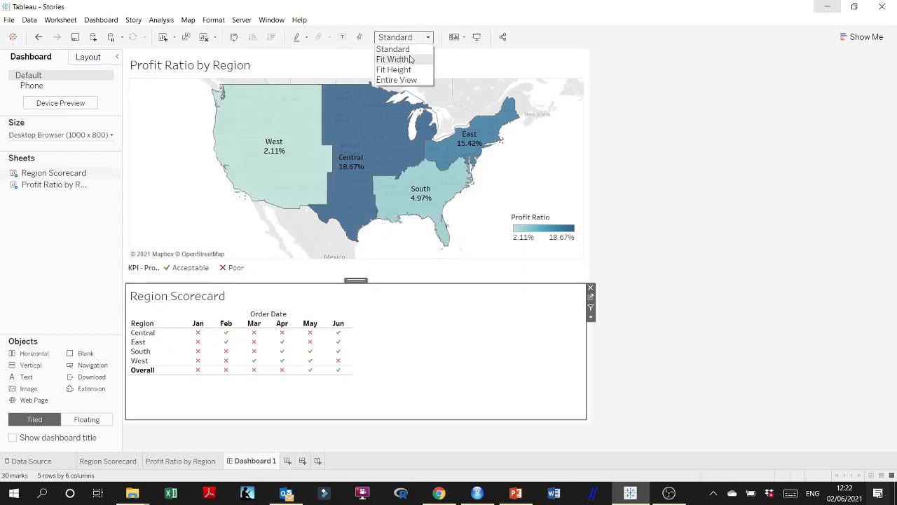
click(410, 79)
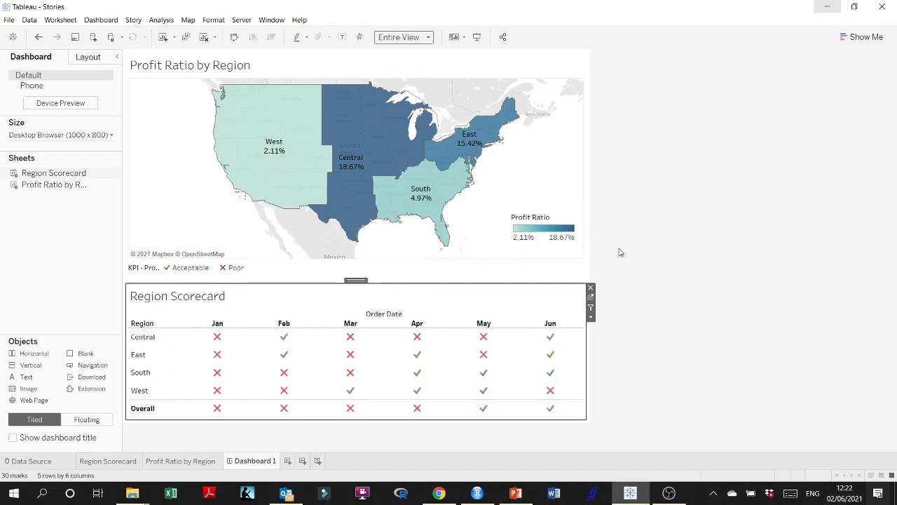
click(689, 277)
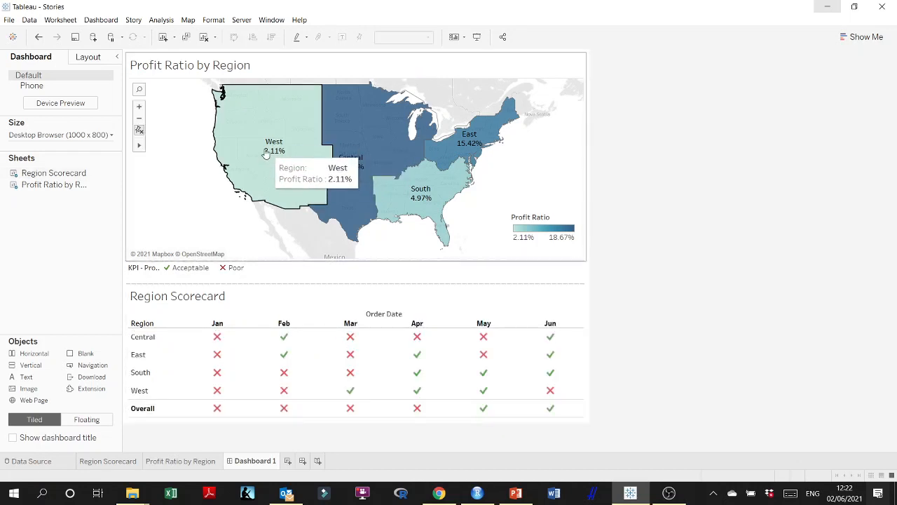
mouse_move(272, 162)
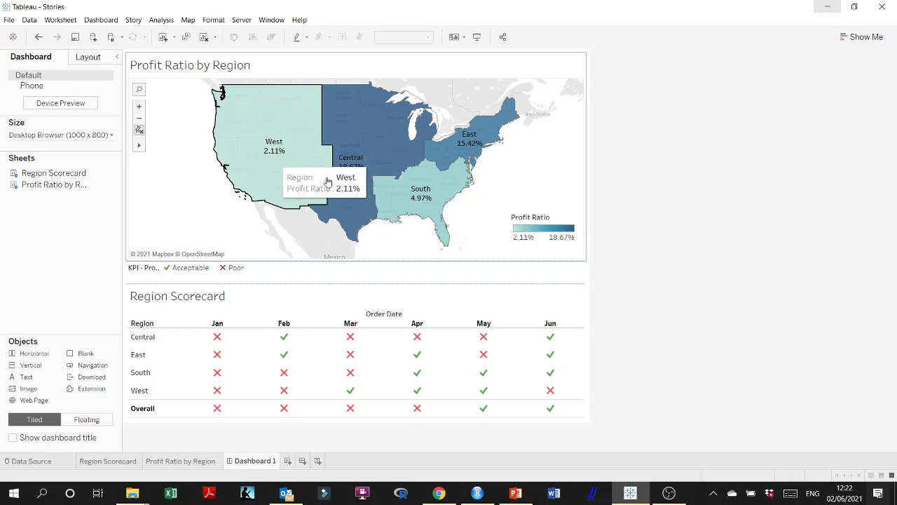
mouse_move(414, 207)
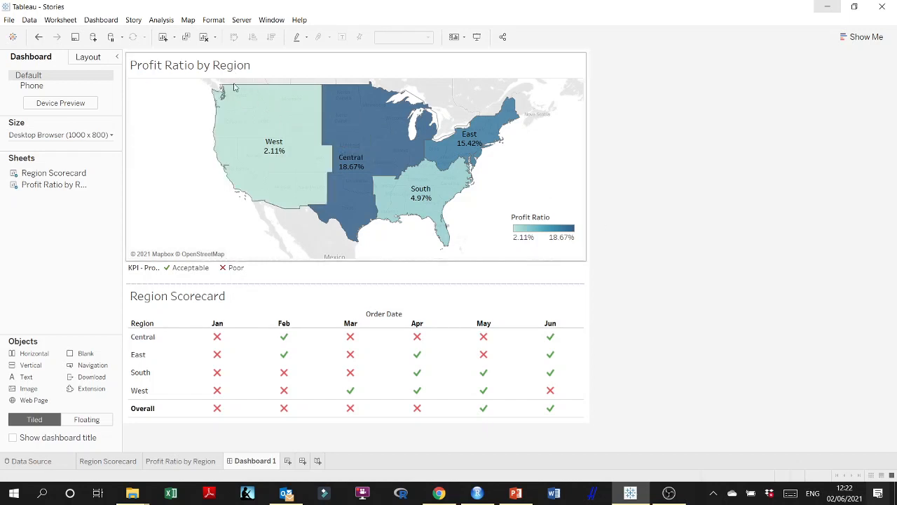
- Try to rename Dashboard 1 as "Profit Ratio by Region"
double_click(250, 463)
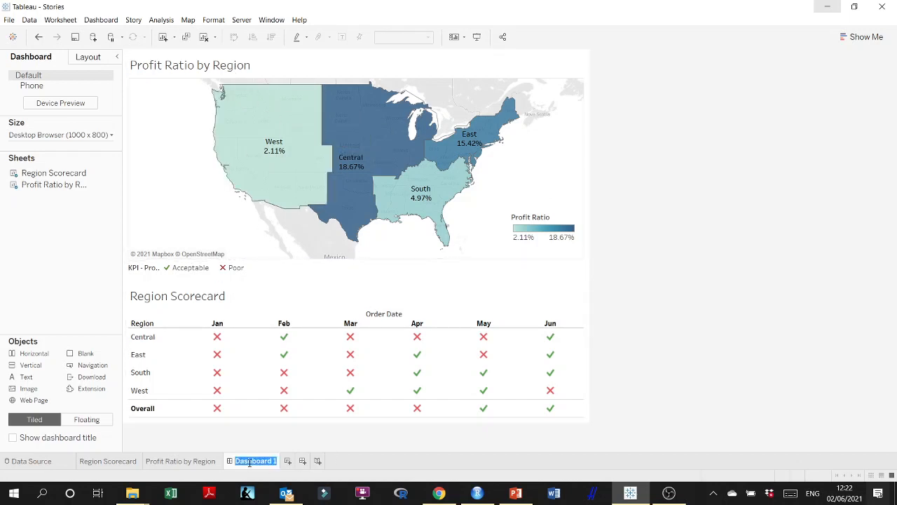
text(Profit Ratio by Regi)
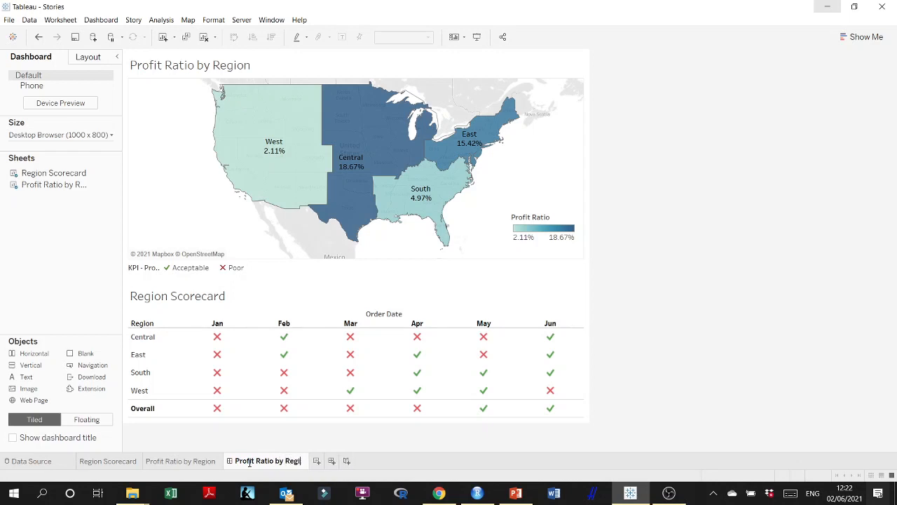
text(on)
click(596, 358)
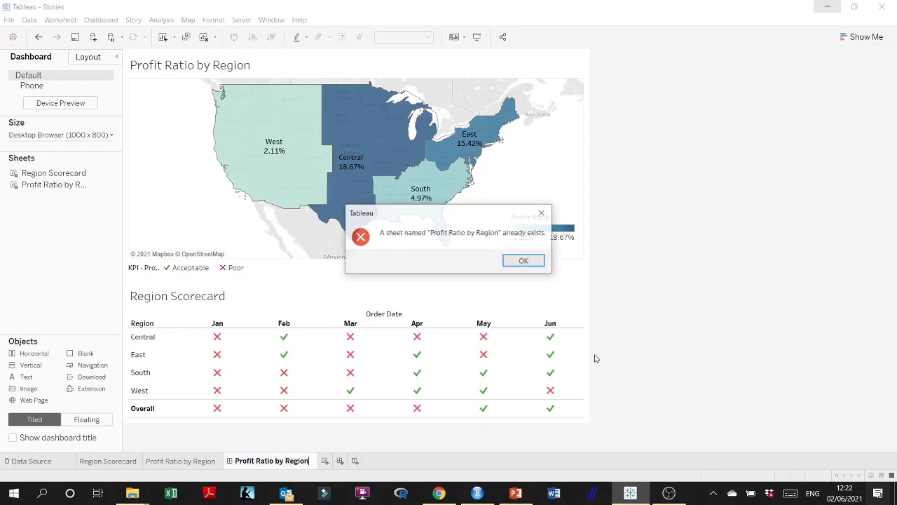
click(524, 261)
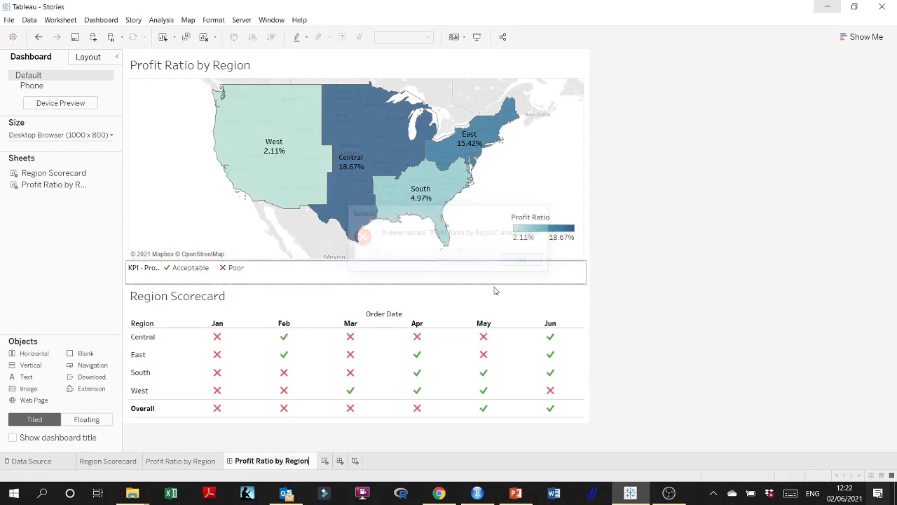
- Shorten the dashboard's name to "Profit by Region" and show the dashboard title
double_click(296, 462)
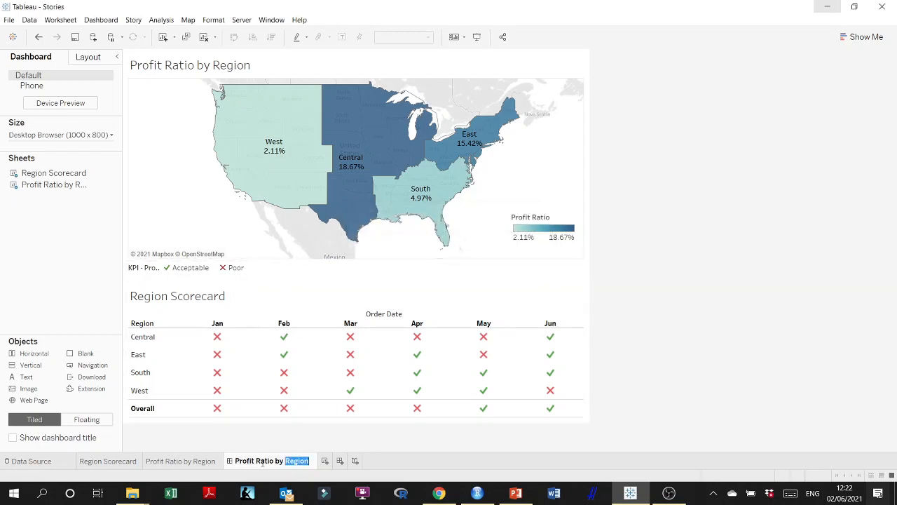
double_click(263, 462)
key(BackSpace)
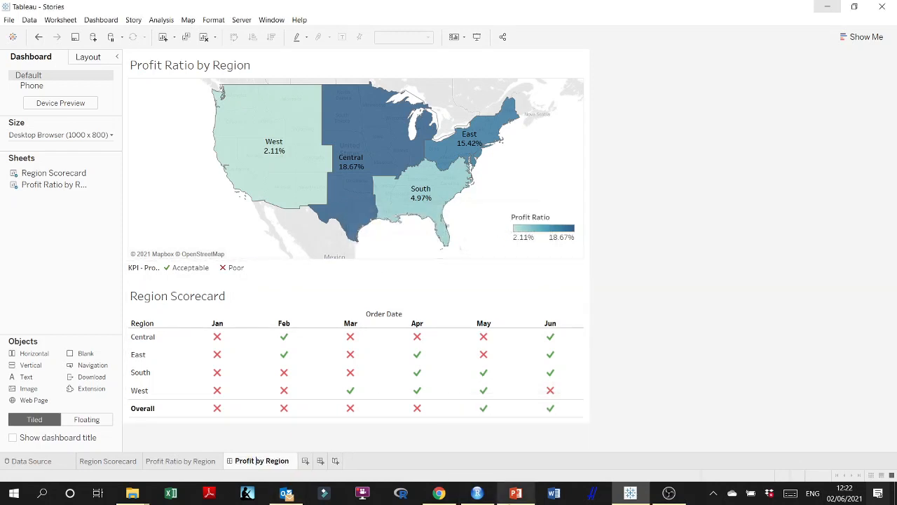
key(Return)
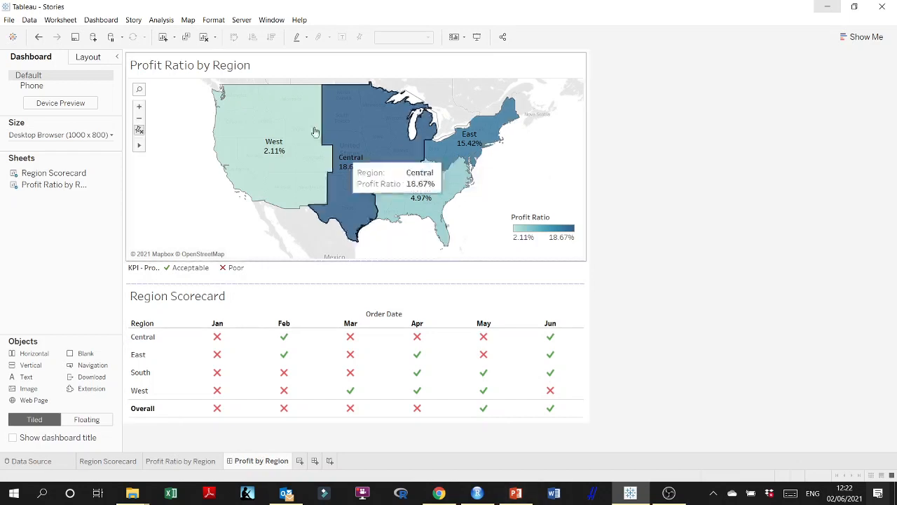
click(12, 437)
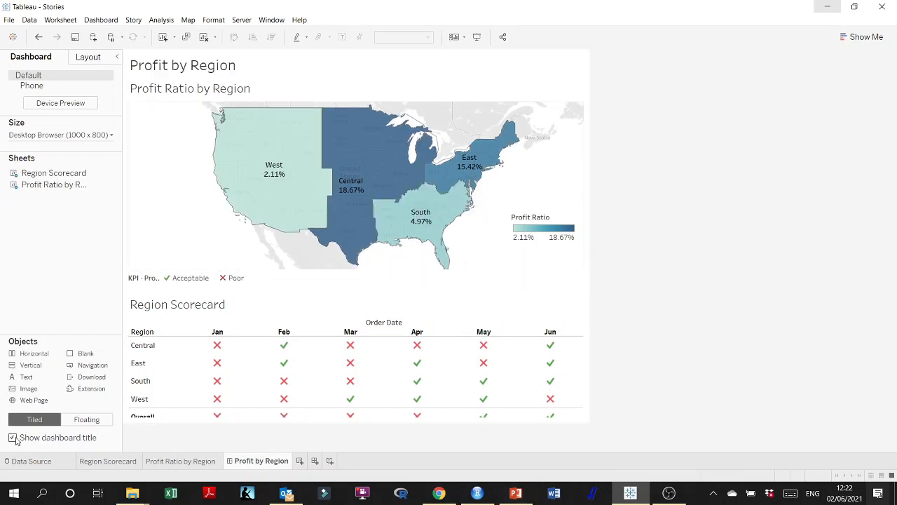